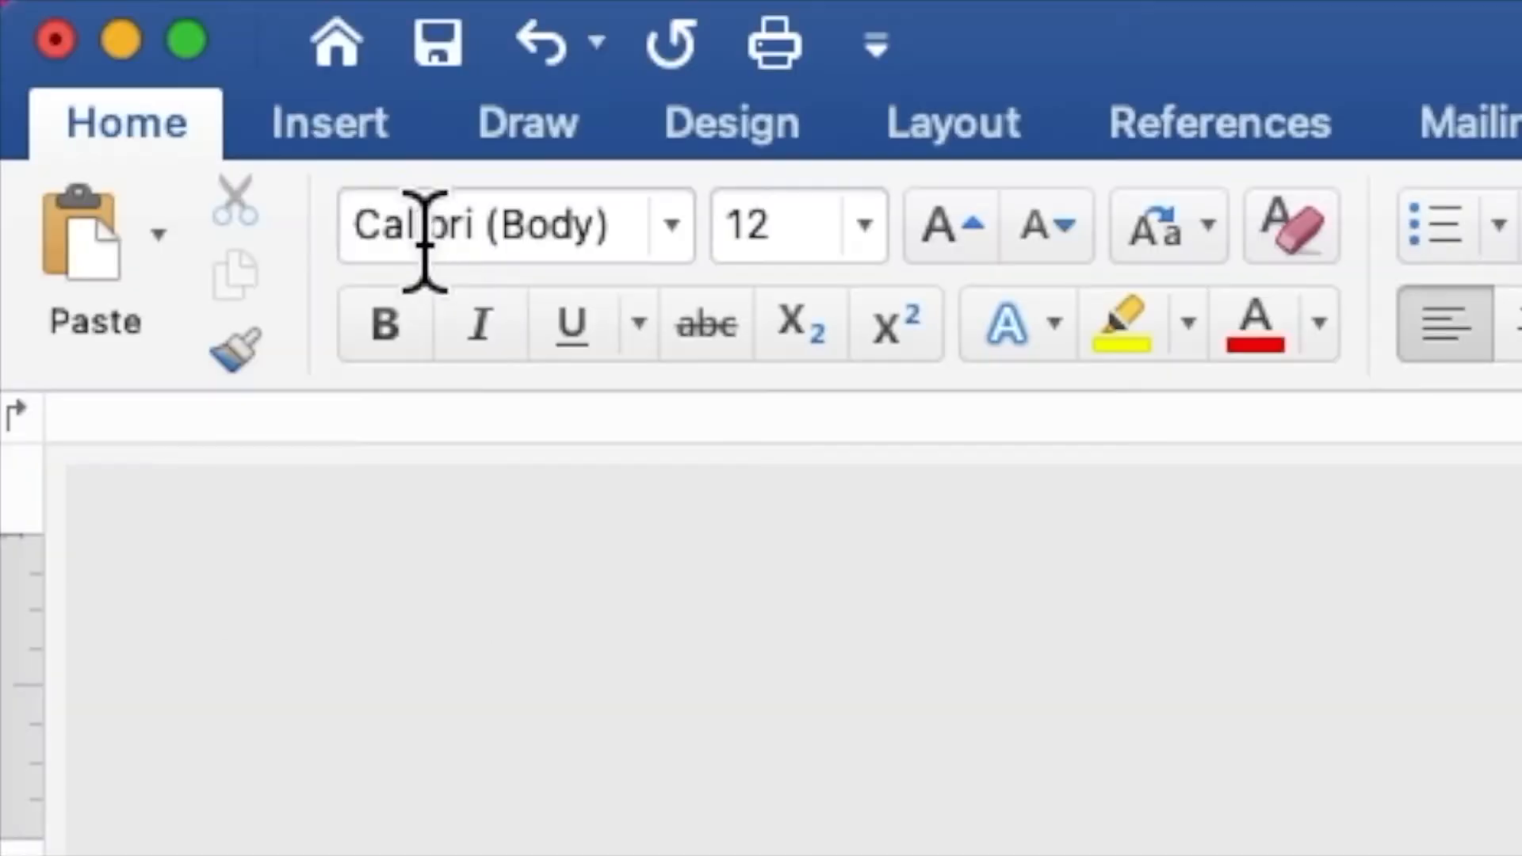
Draw a rectangle about 6.35" high and 4.46" wide over most of the blank page
left_click(345, 131)
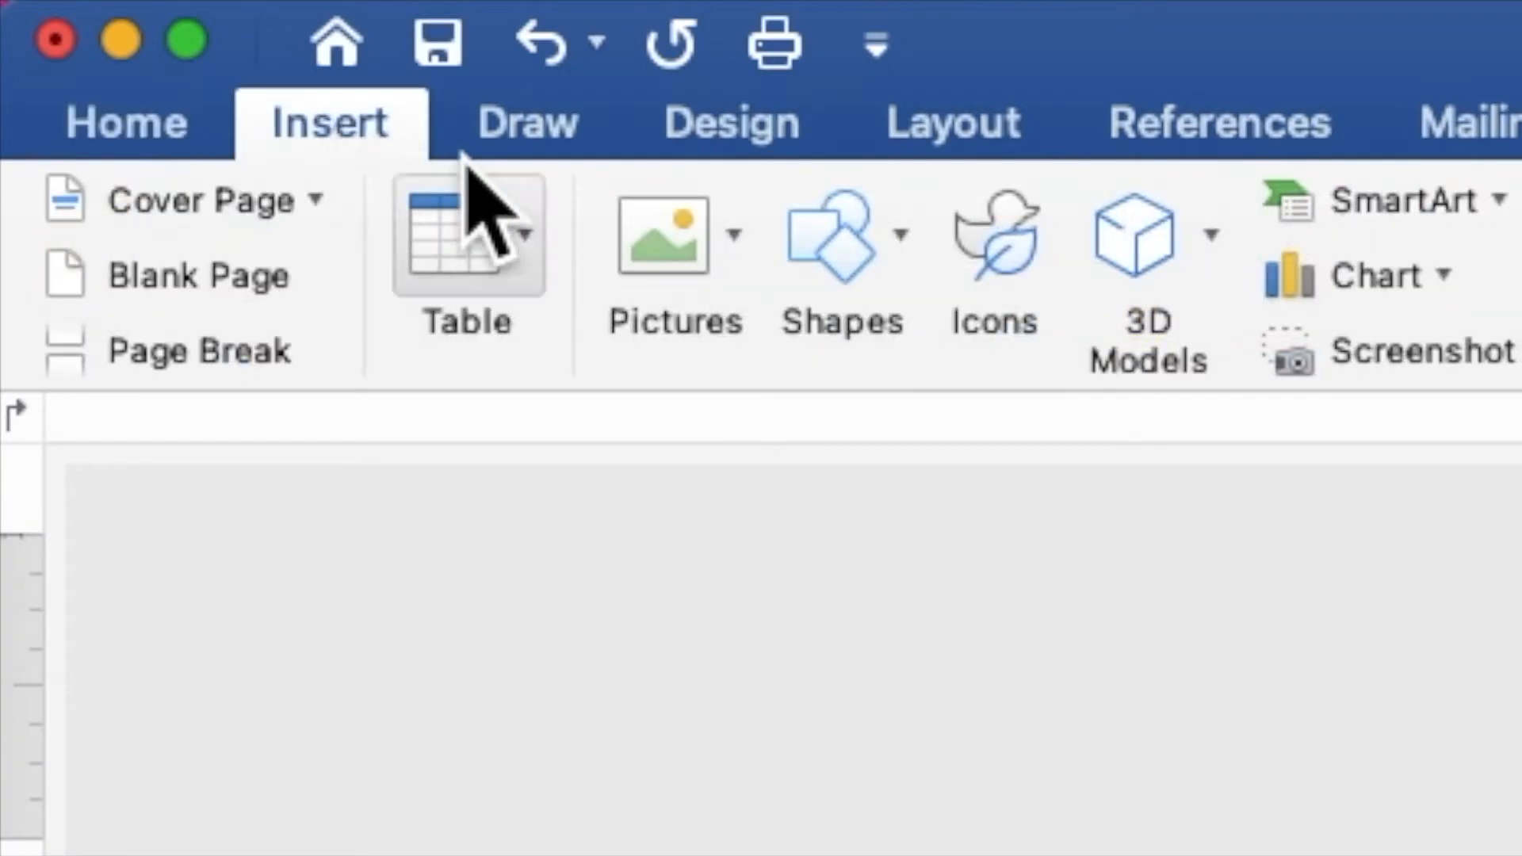
left_click(853, 274)
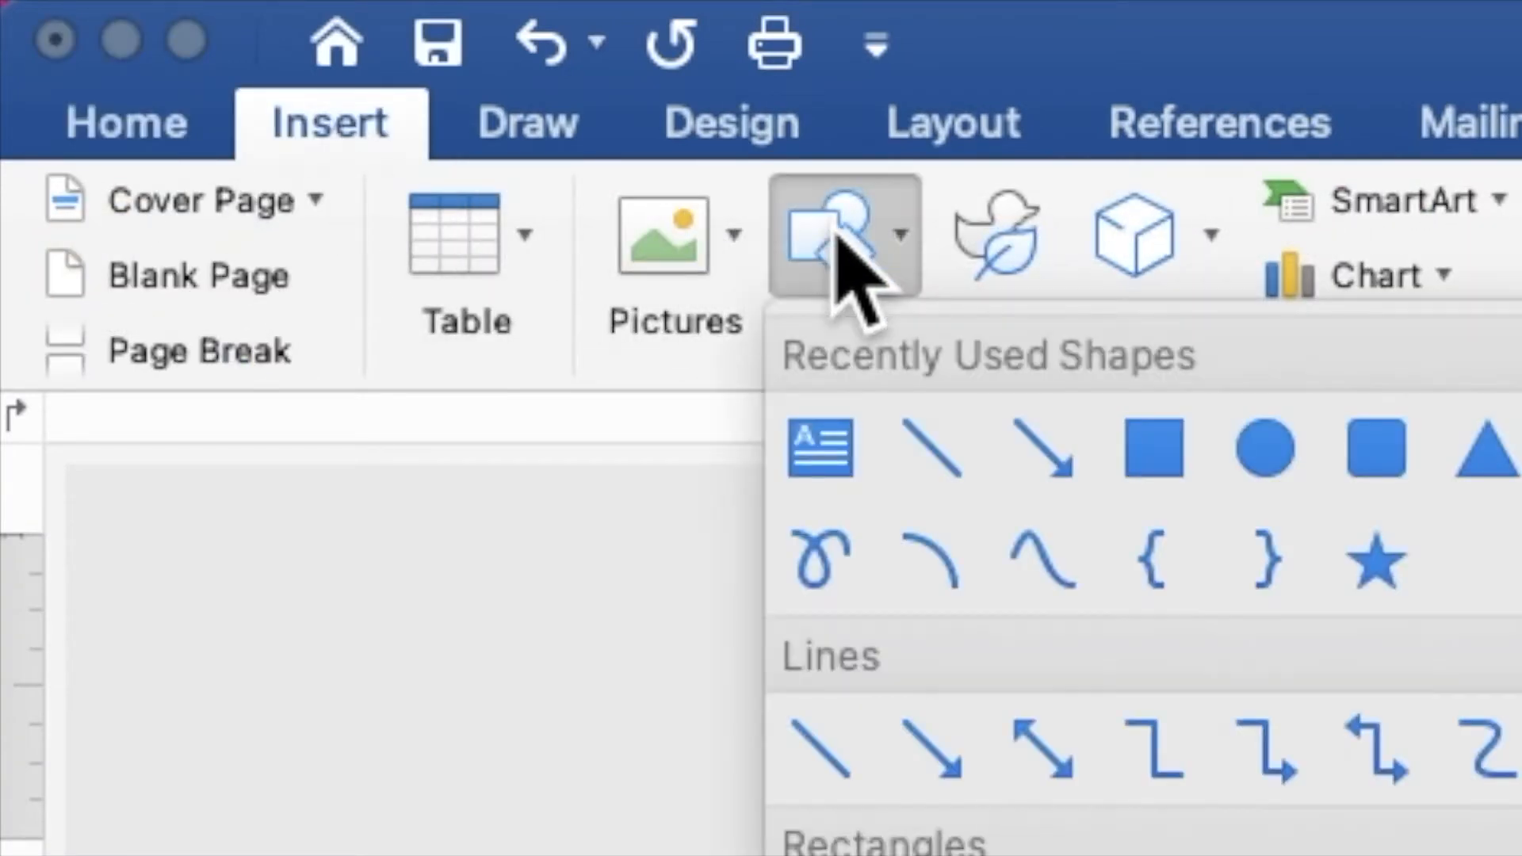
left_click(1156, 450)
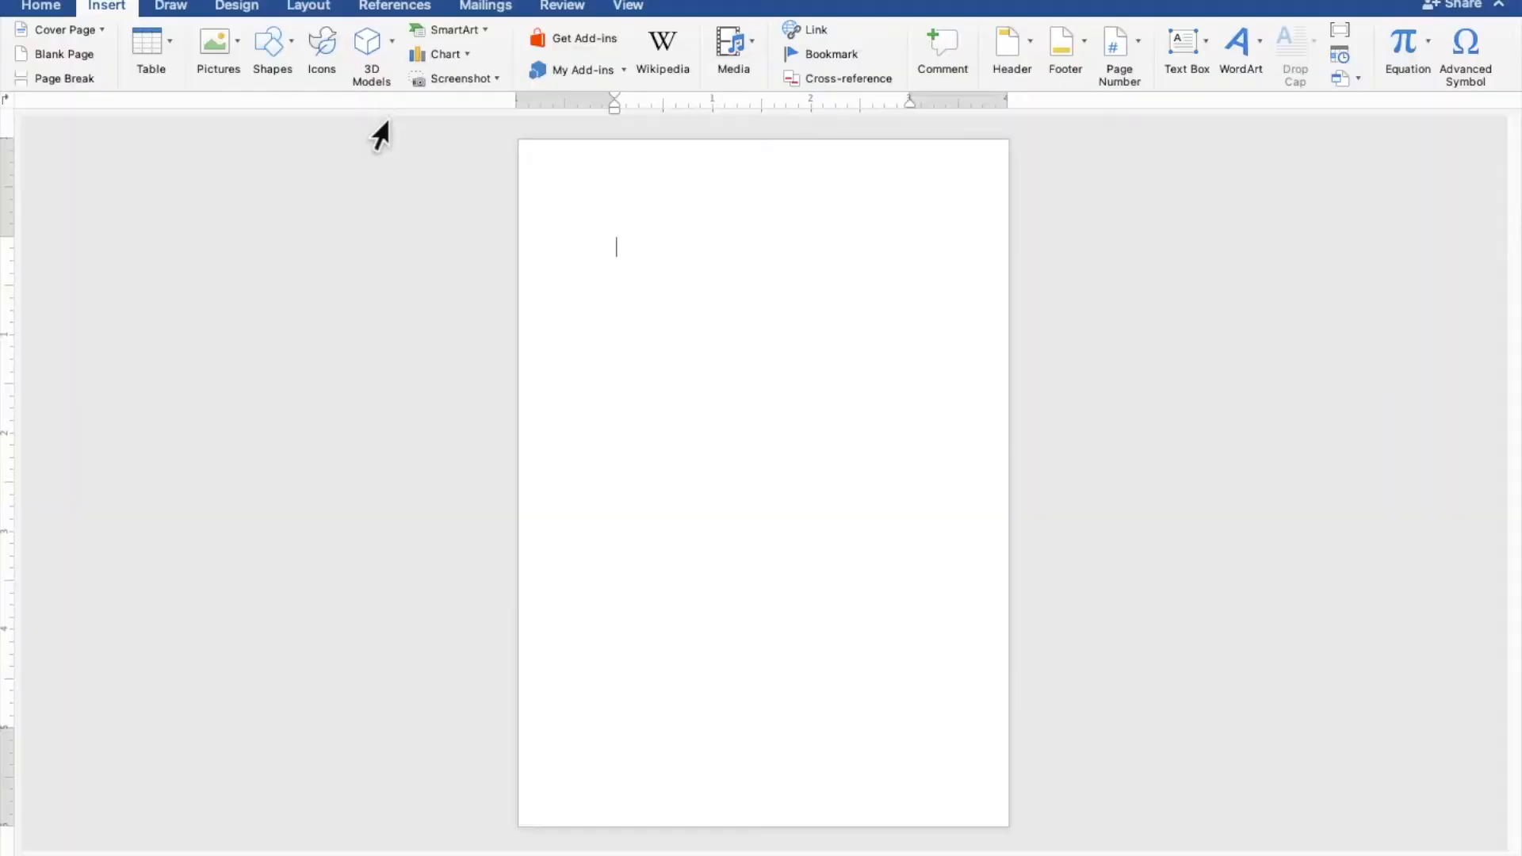
left_click_drag(539, 161, 979, 785)
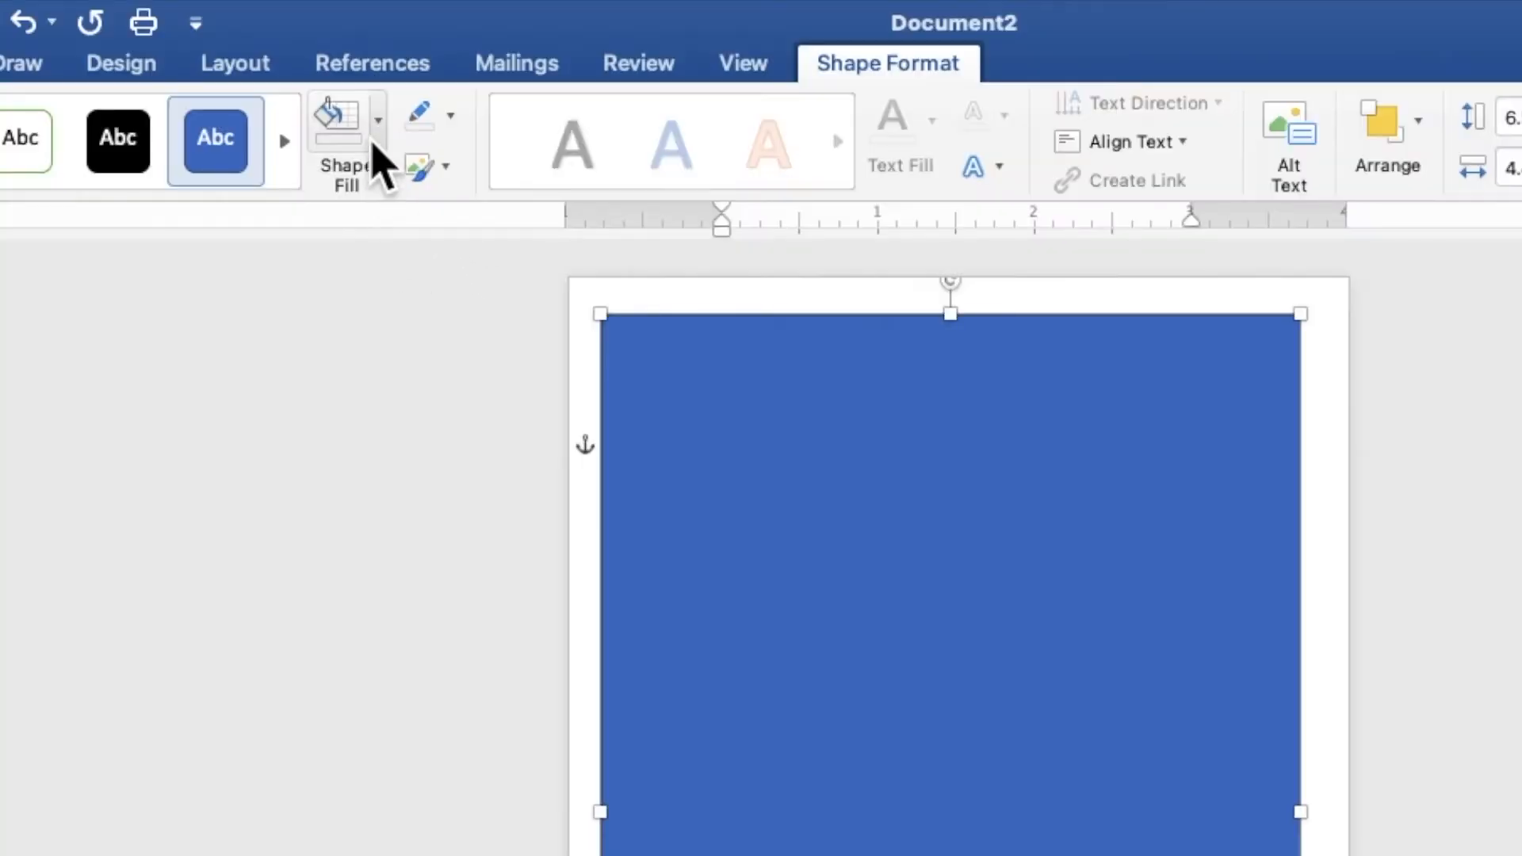
Fill the rectangle with the light beige recent color and remove its outline
left_click(397, 48)
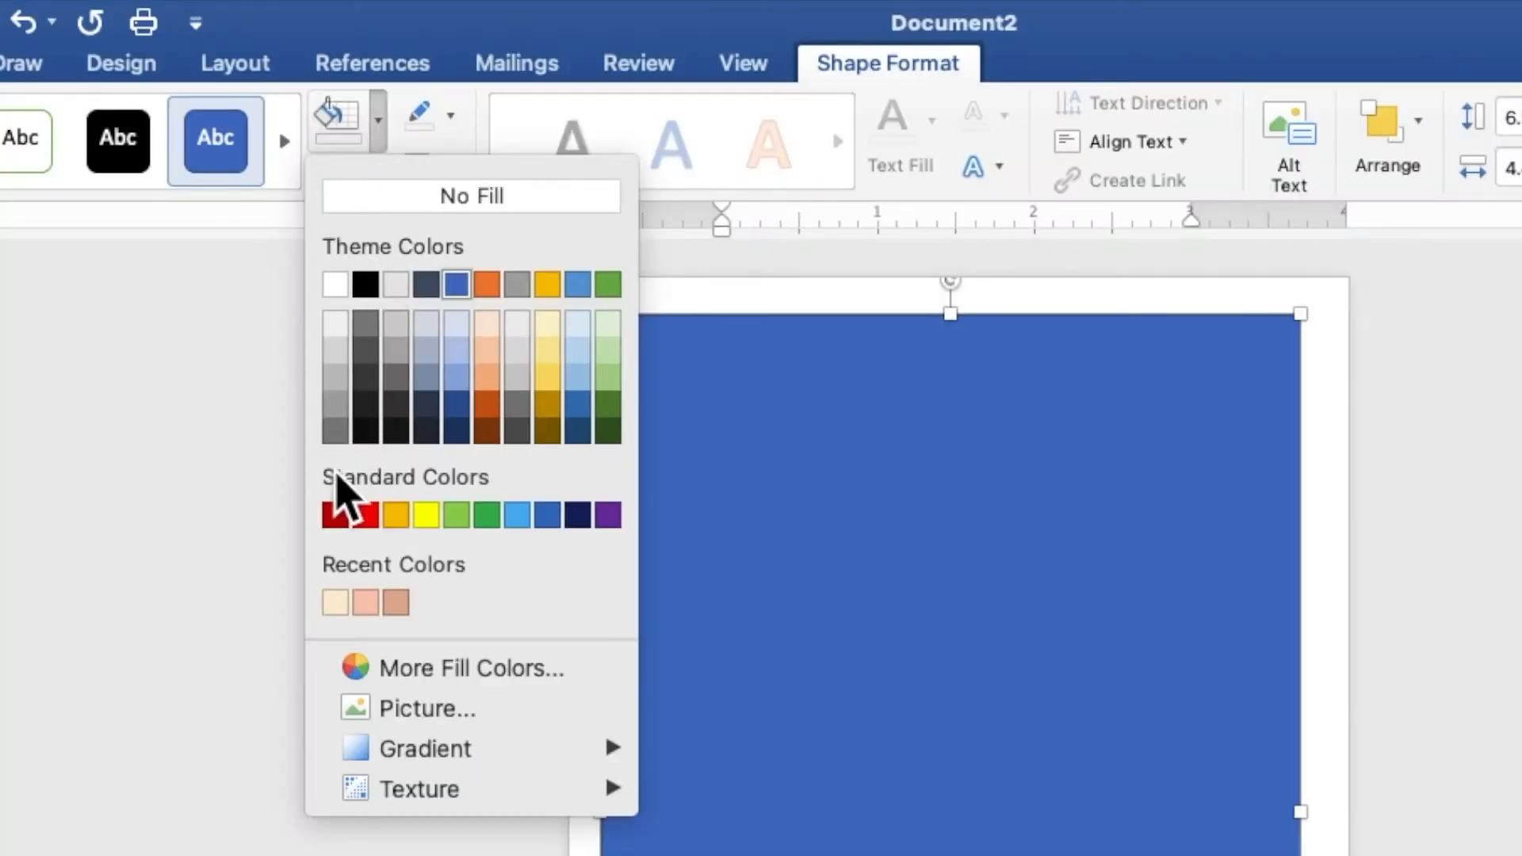
left_click(336, 609)
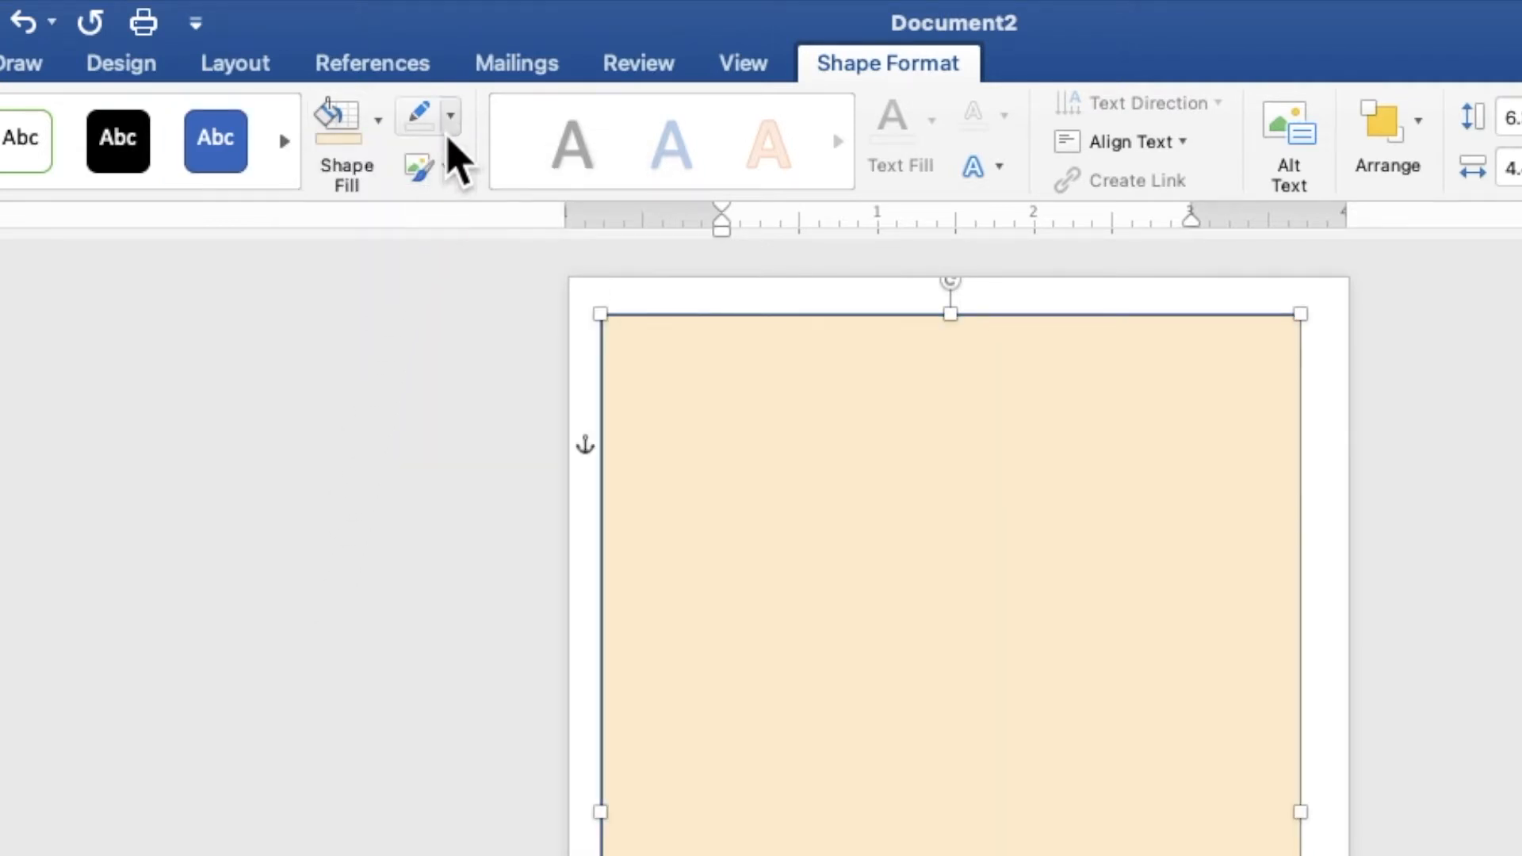
left_click(450, 118)
left_click(464, 189)
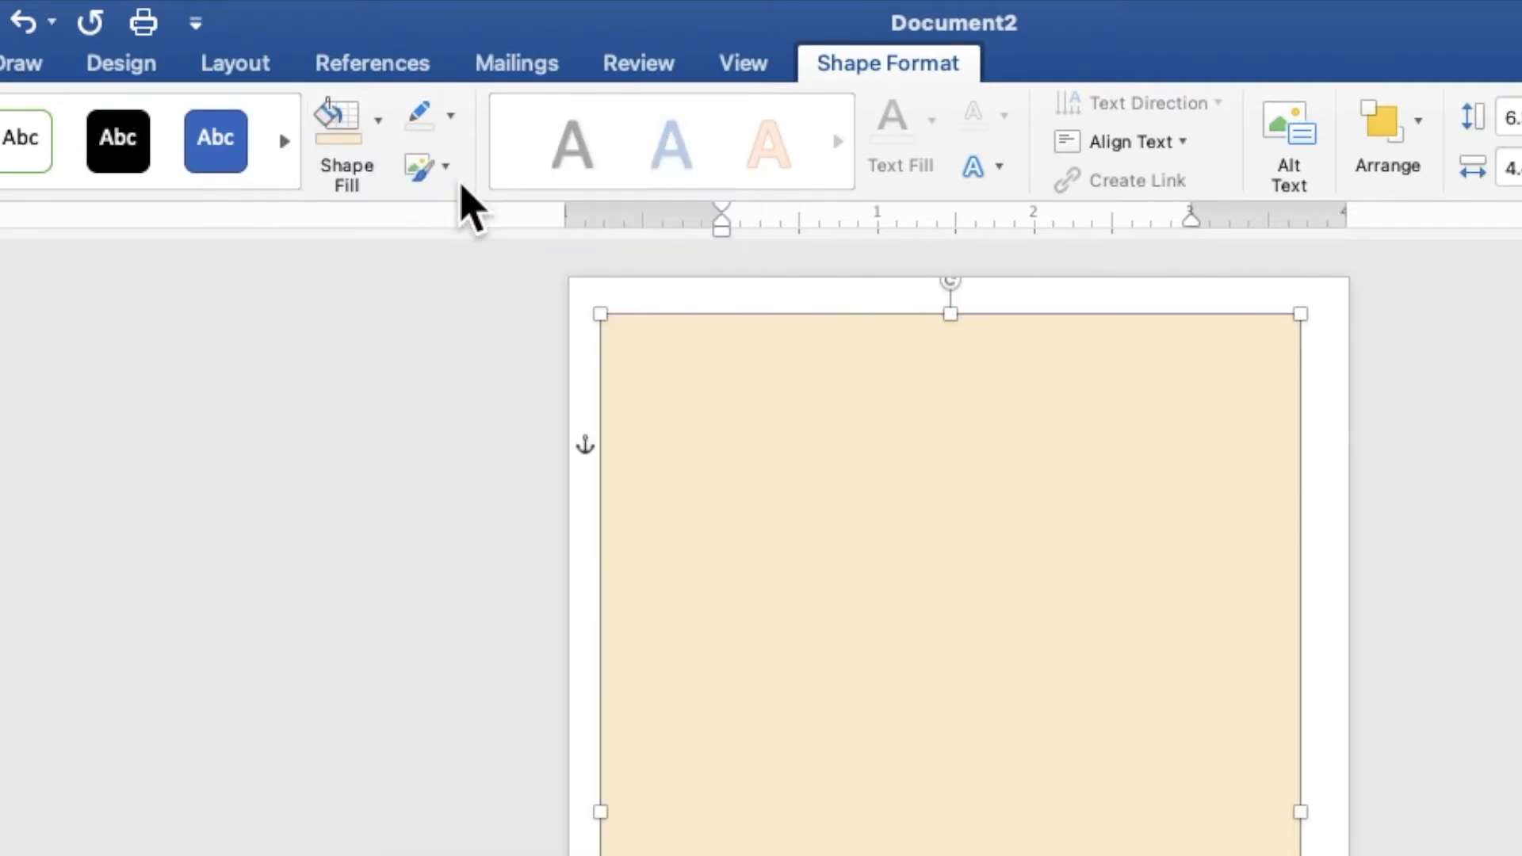
Move the beige rectangle to the page's upper-left corner and enlarge it to about 7.13" by 5.08" to cover the page
left_click_drag(613, 241, 587, 208)
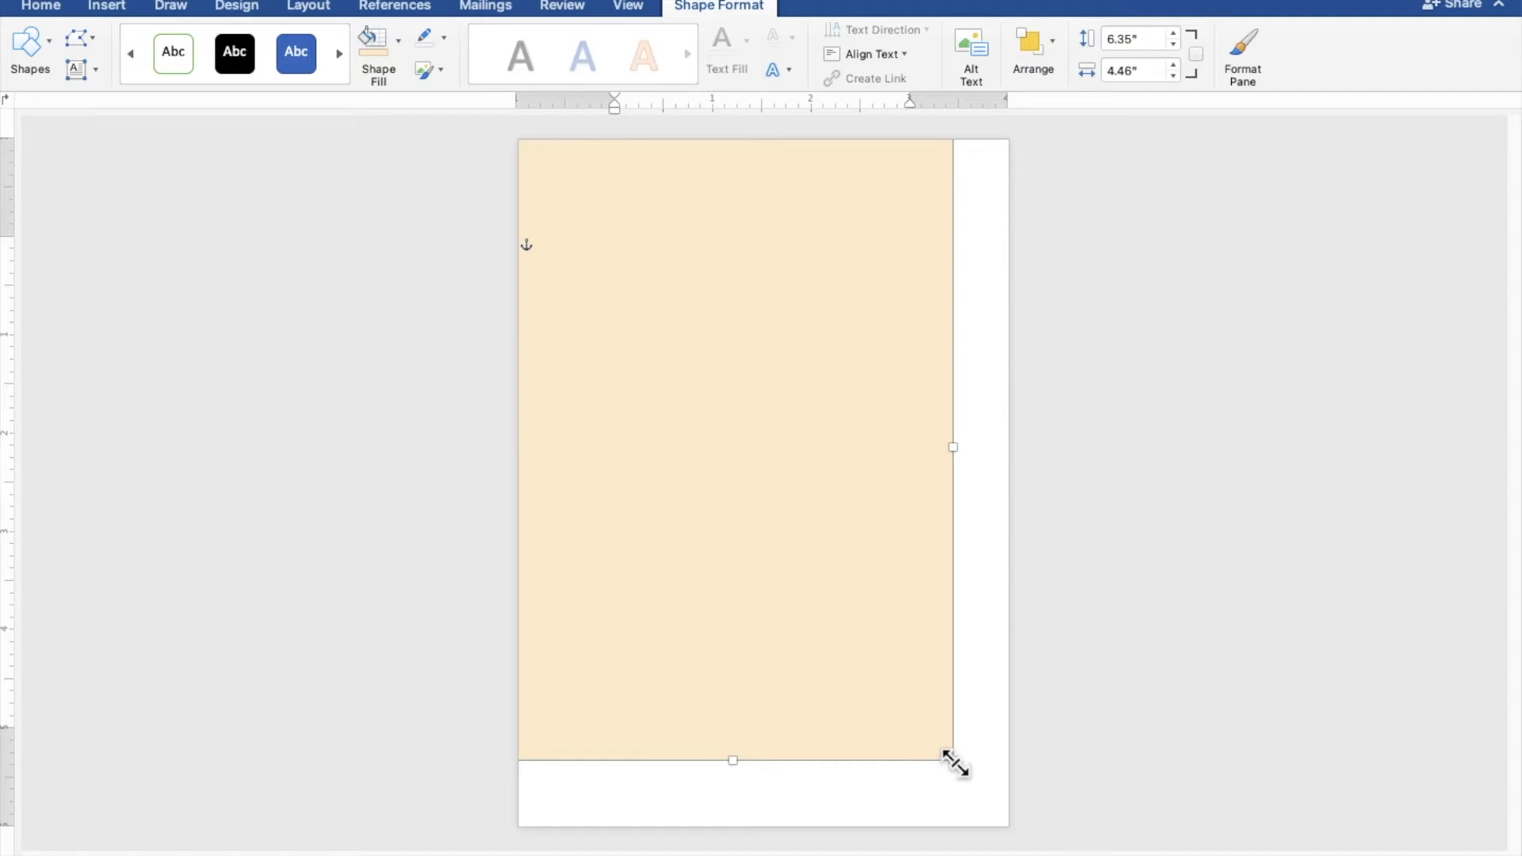
left_click_drag(952, 760, 1009, 827)
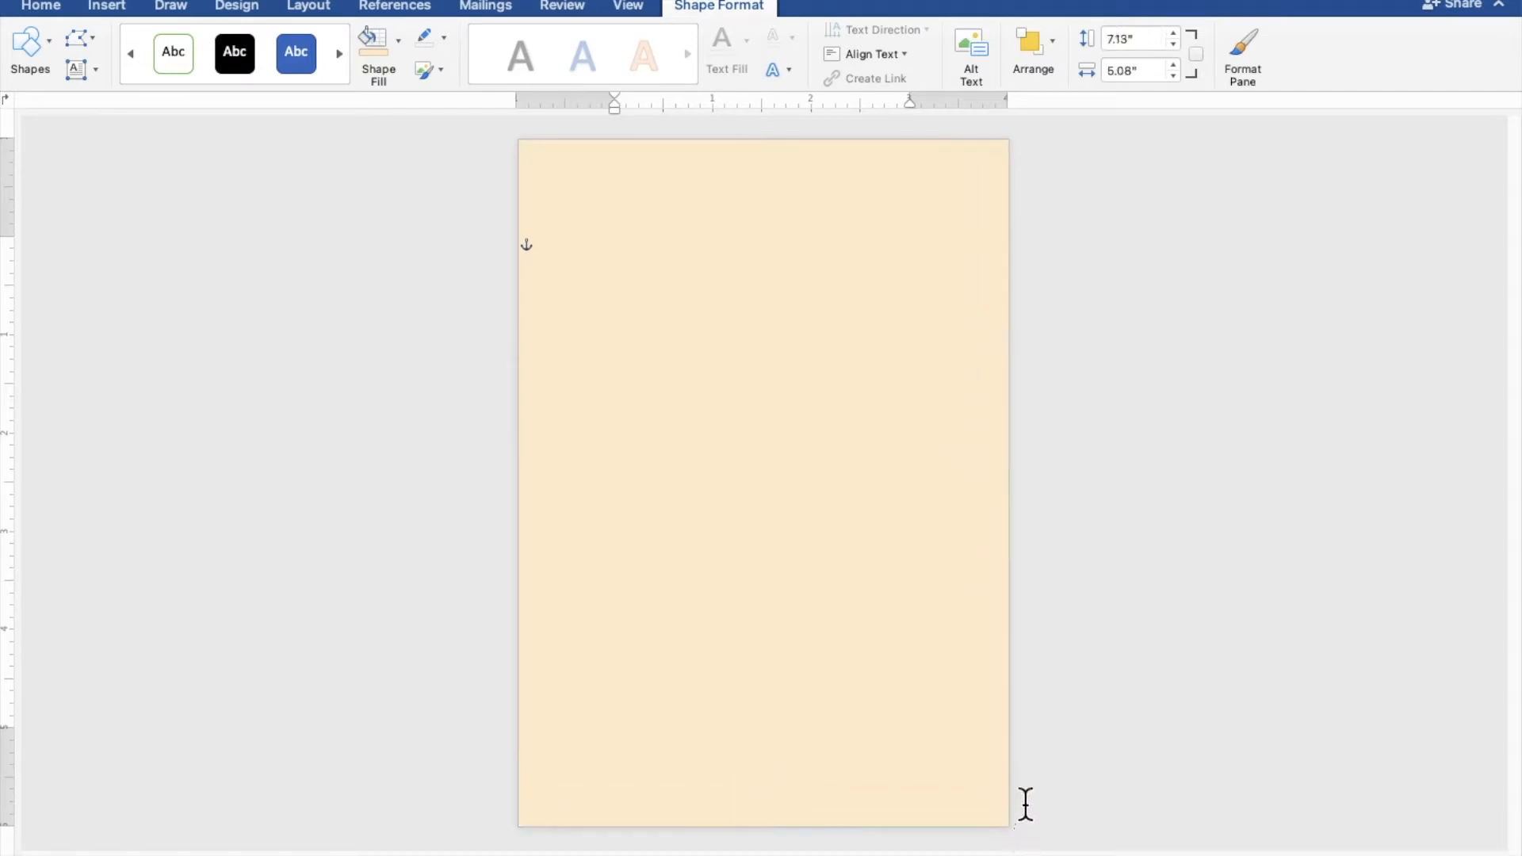
left_click(1181, 546)
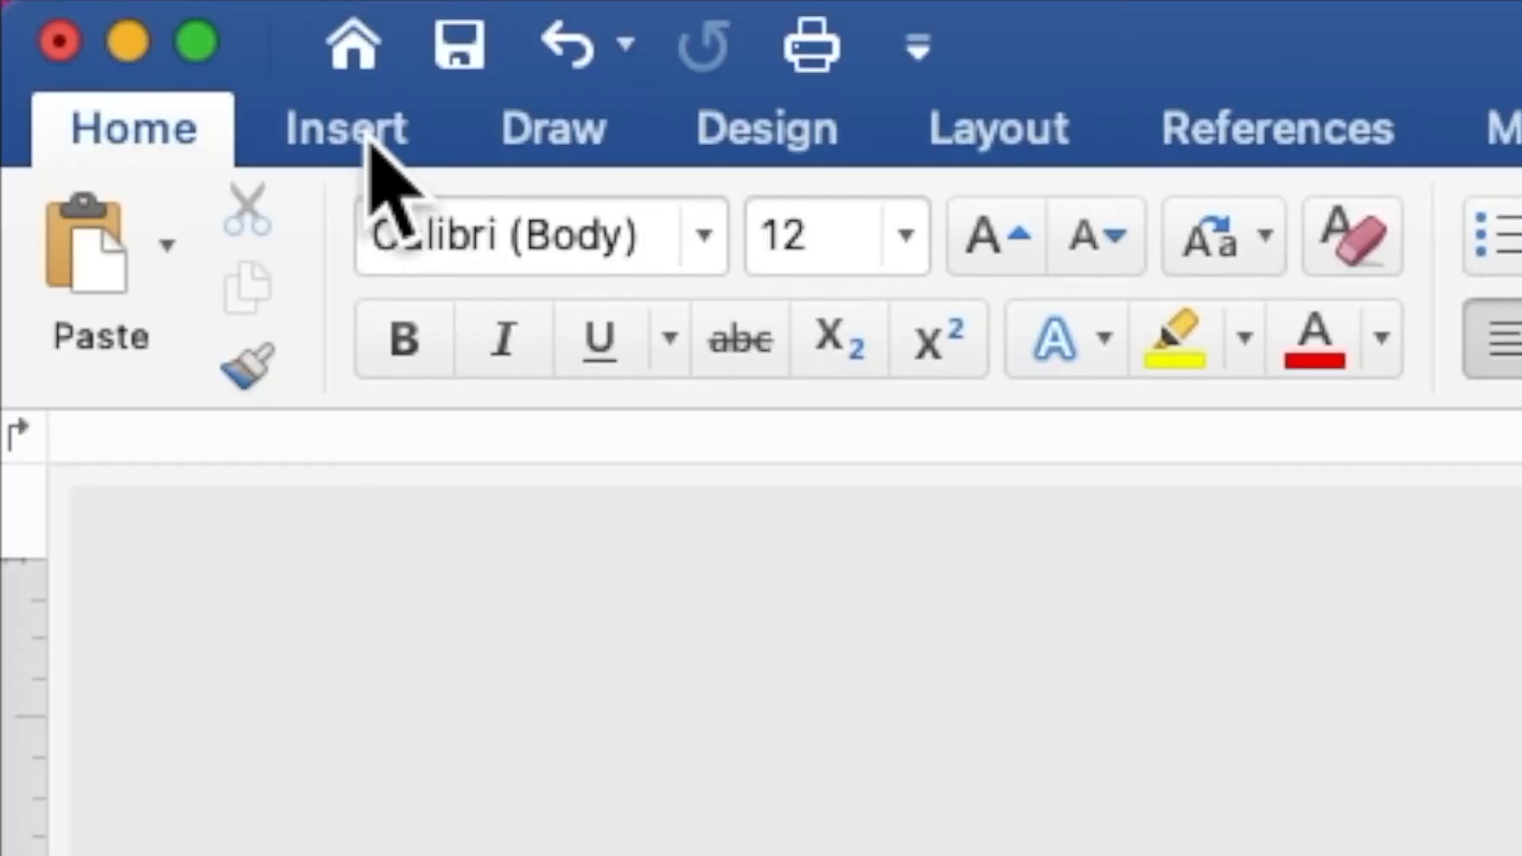
Insert the picture file VINTAGE WHITE AND PINK FLOWER.png from the vintage white and pink wedding folder on the Desktop
left_click(113, 10)
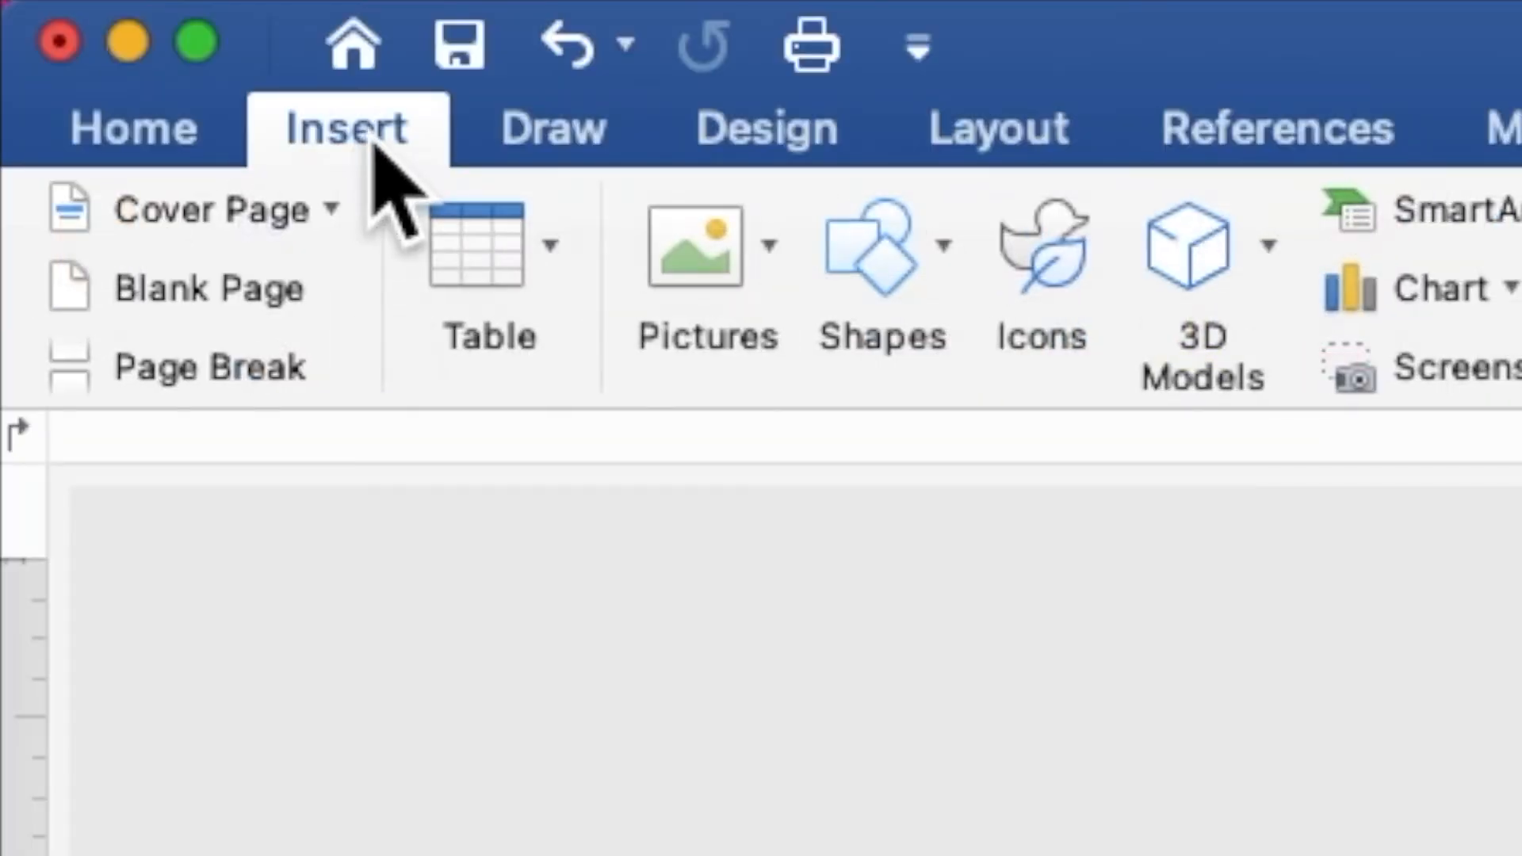
left_click(689, 255)
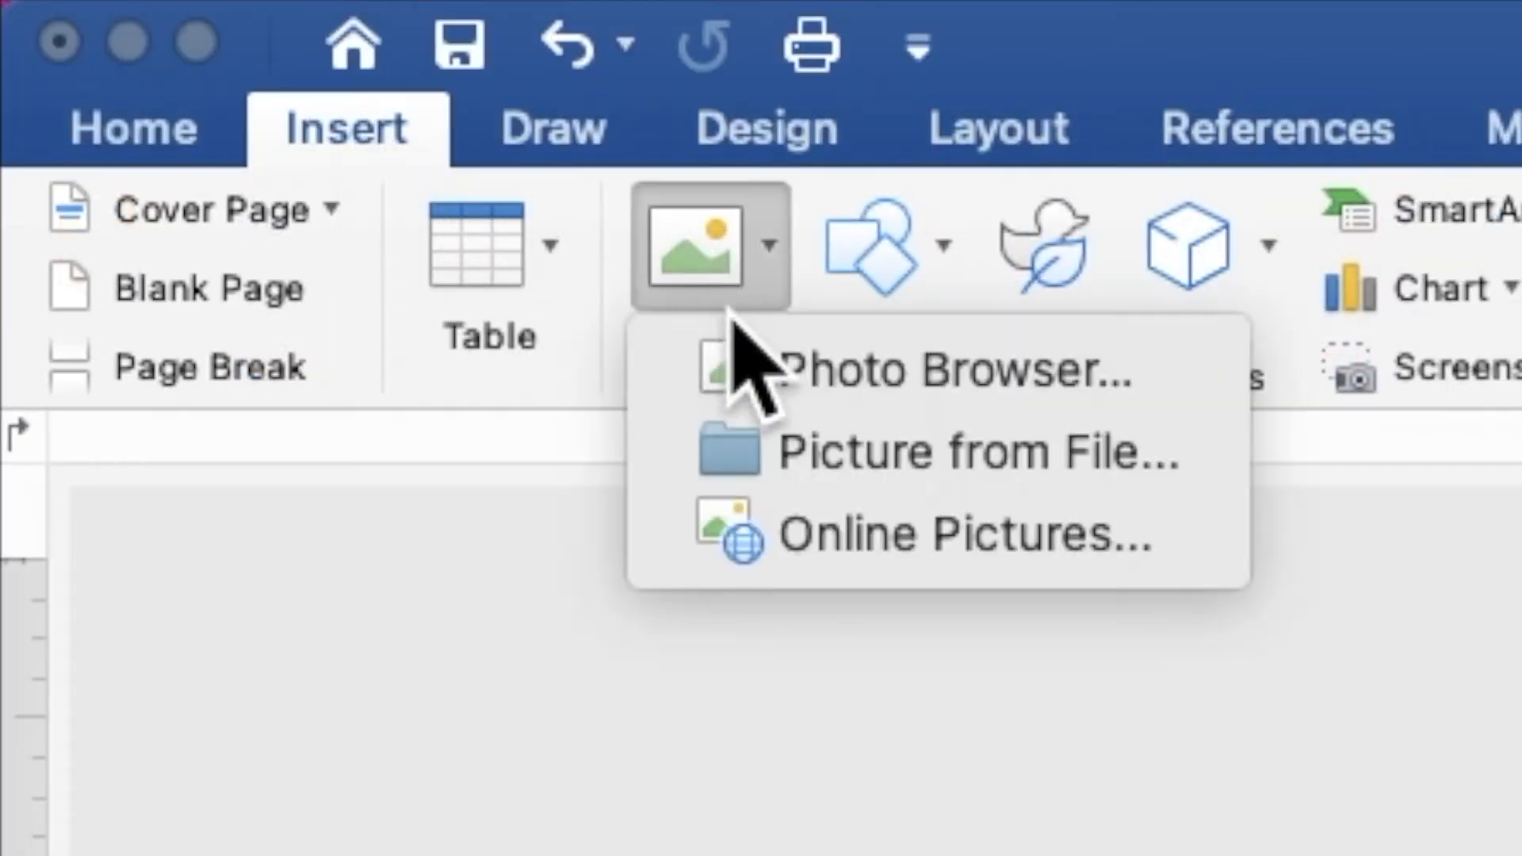
left_click(779, 446)
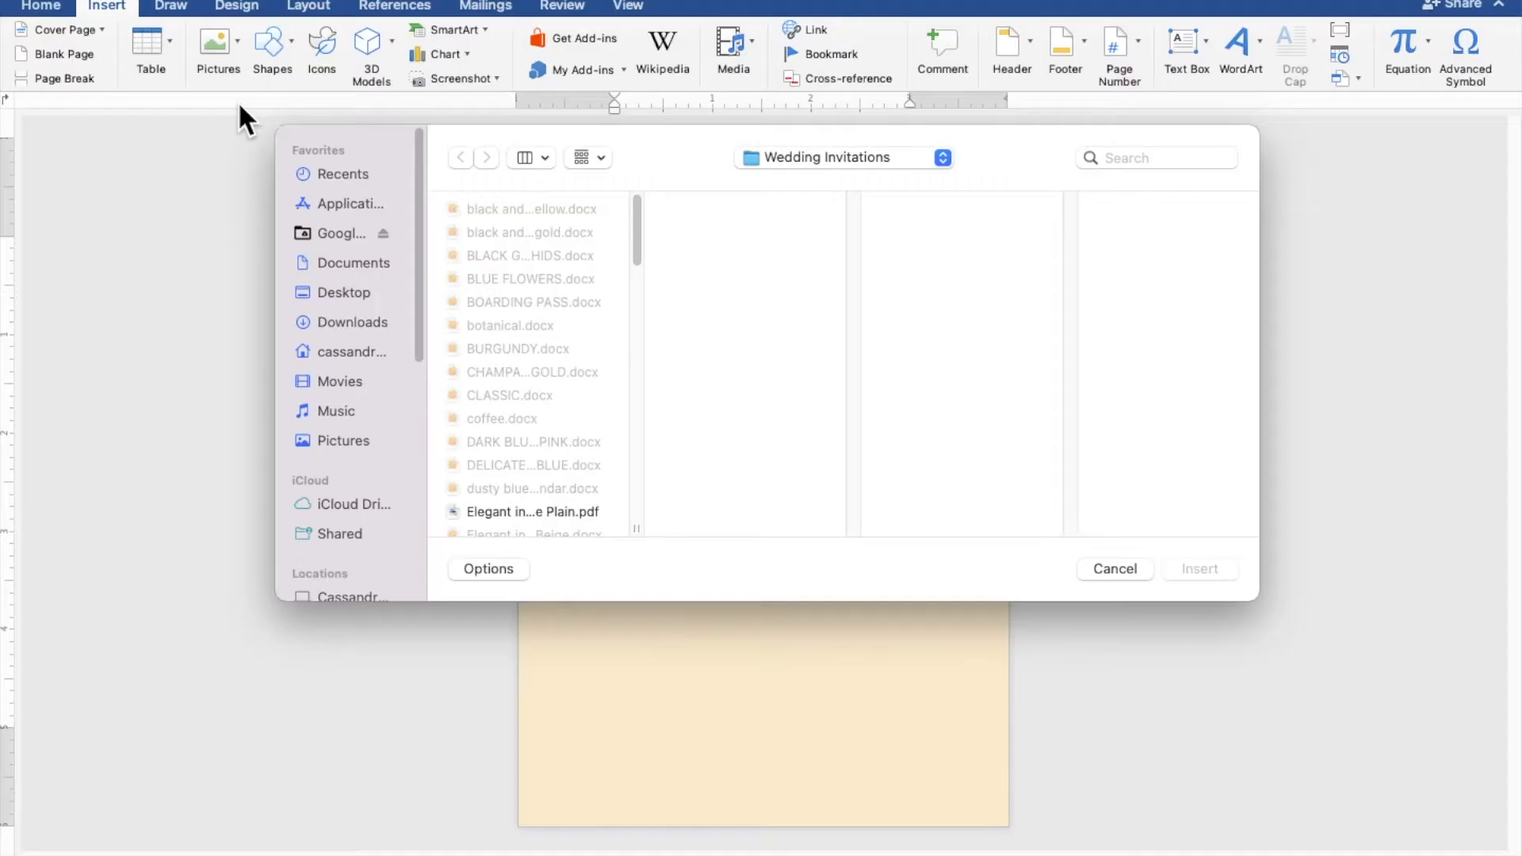
left_click(352, 295)
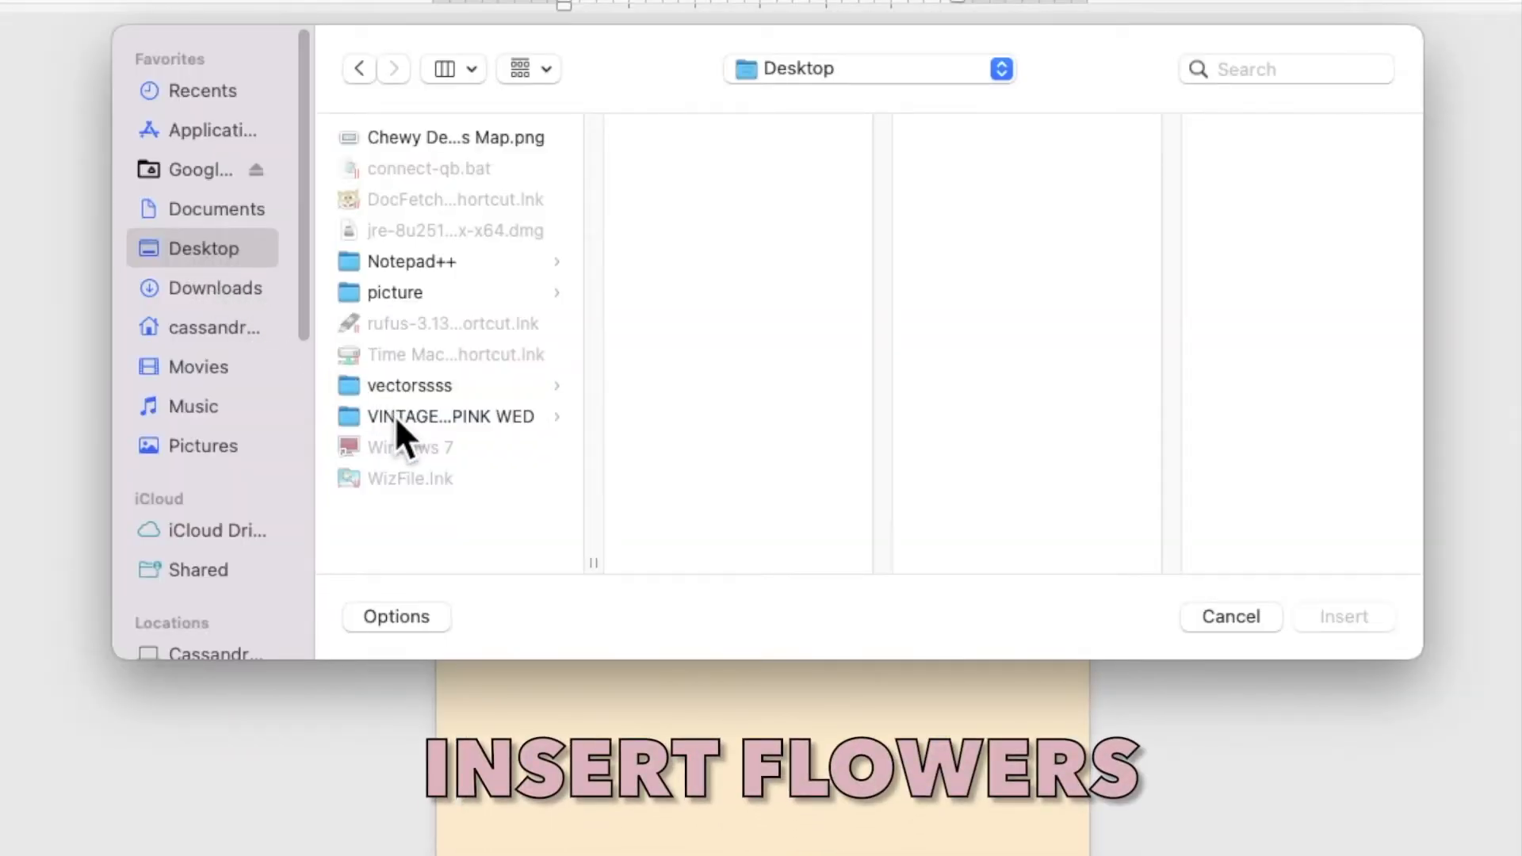
left_click(394, 415)
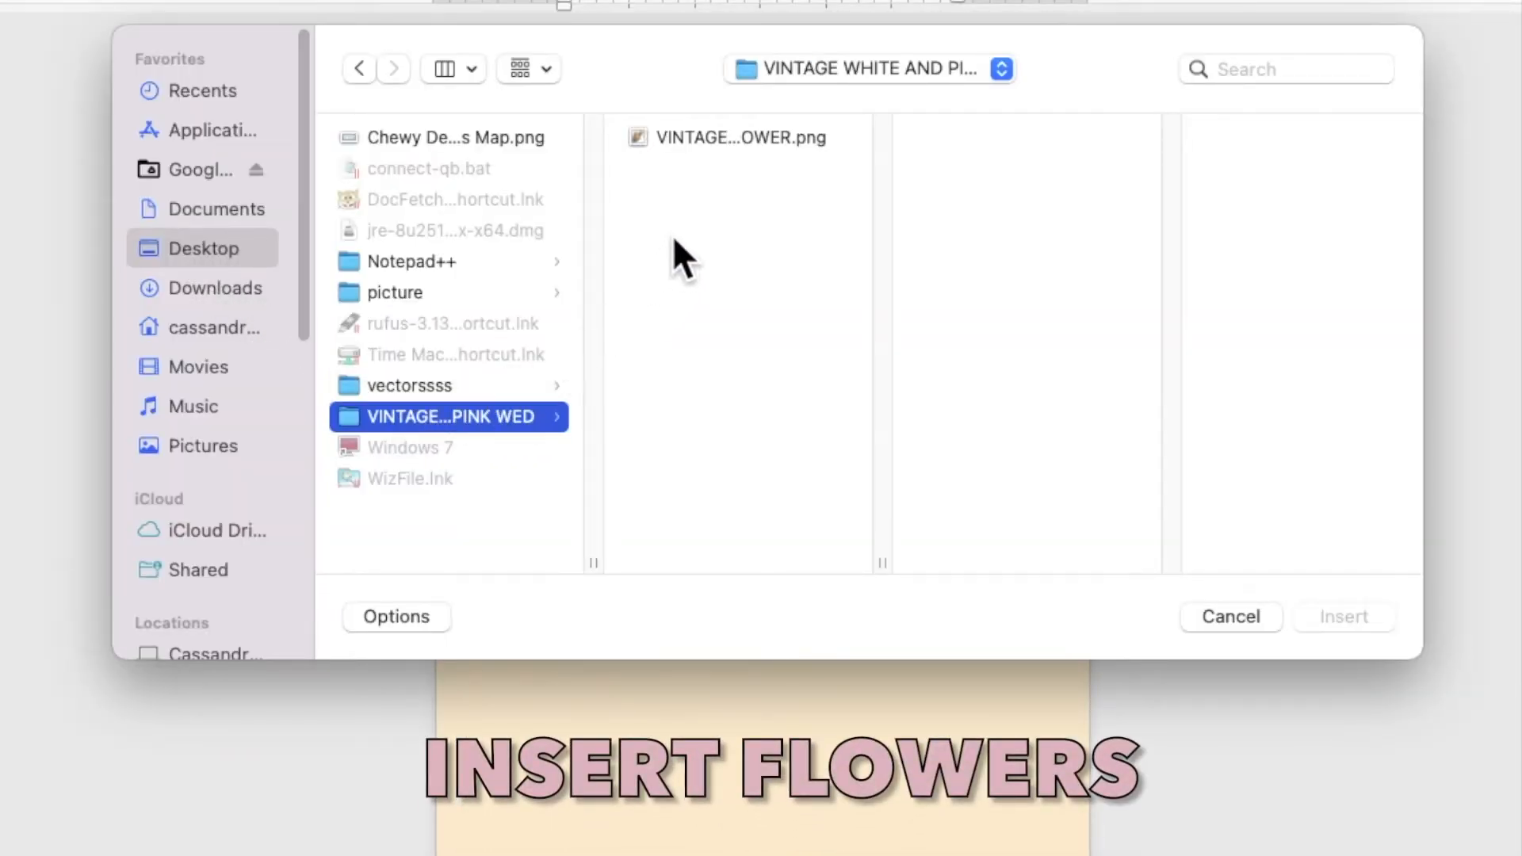
left_click(735, 133)
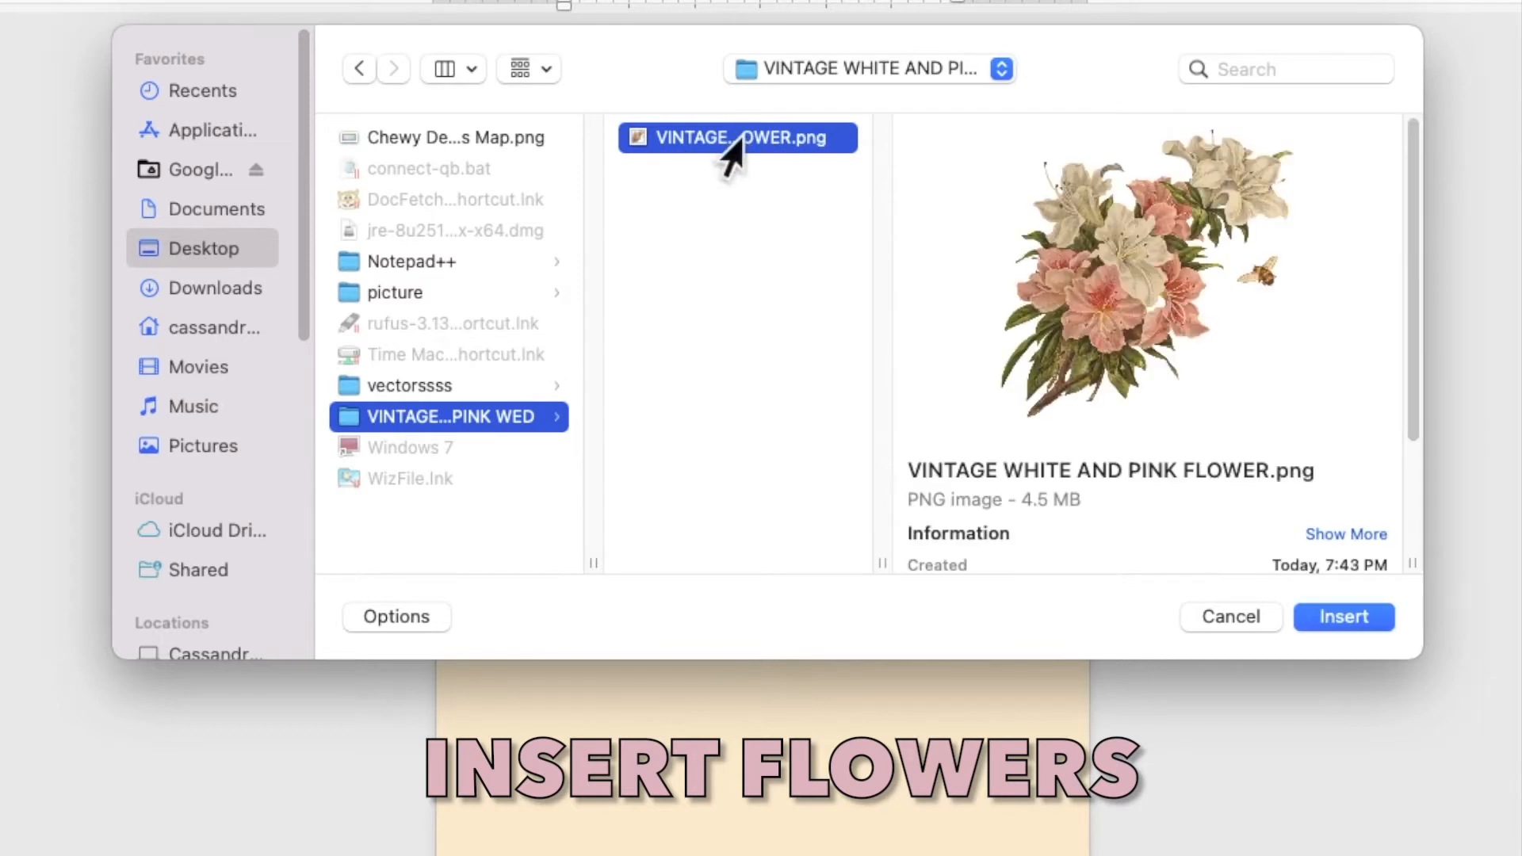
left_click(1343, 617)
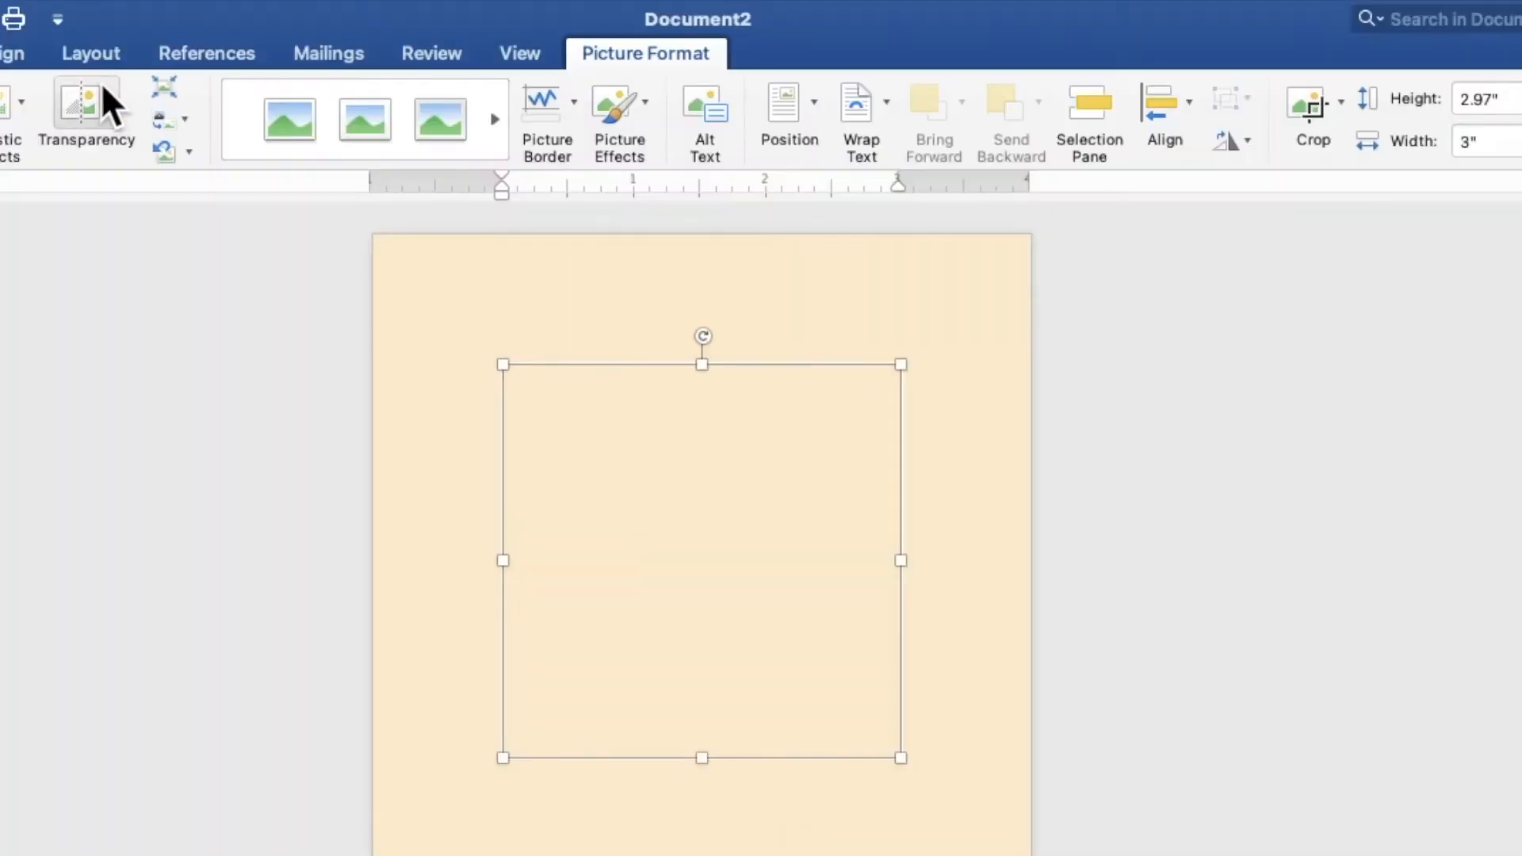
Set the flower picture's text wrapping to Behind Text and apply Bring in Front of Text
left_click(81, 52)
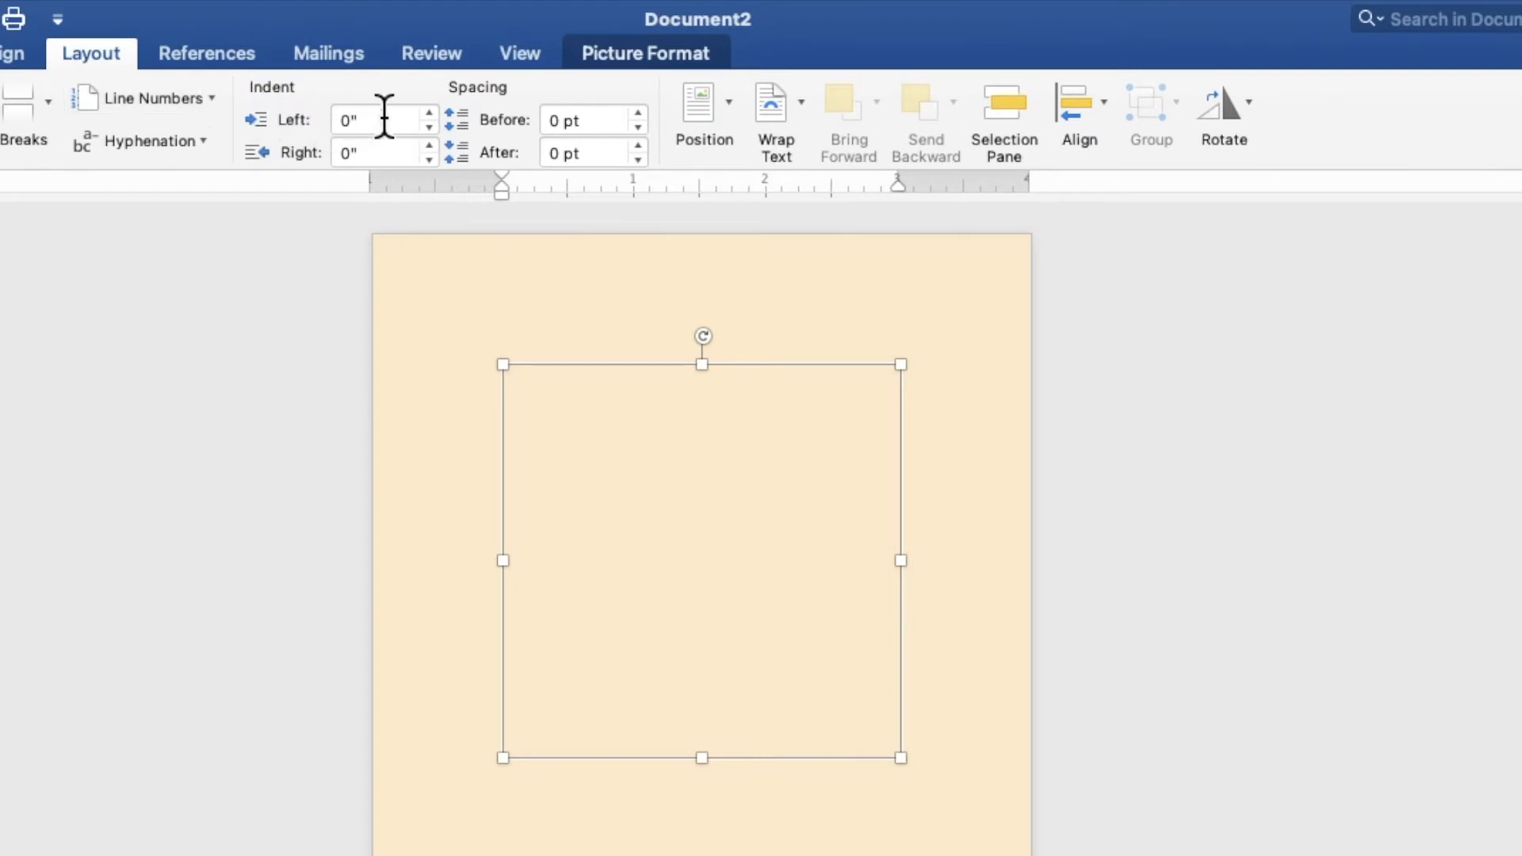
left_click(798, 117)
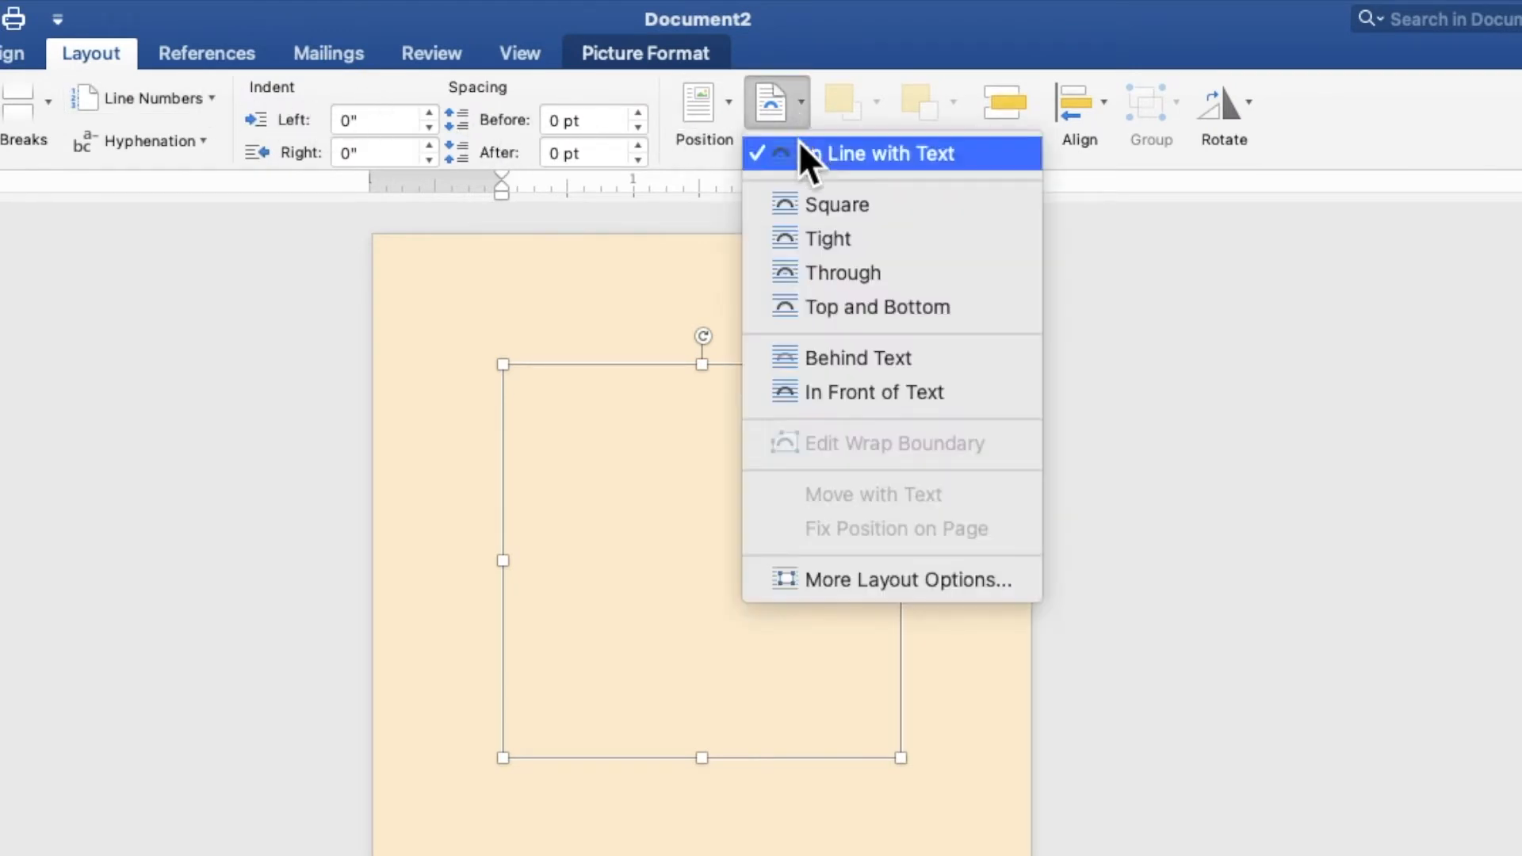
left_click(844, 358)
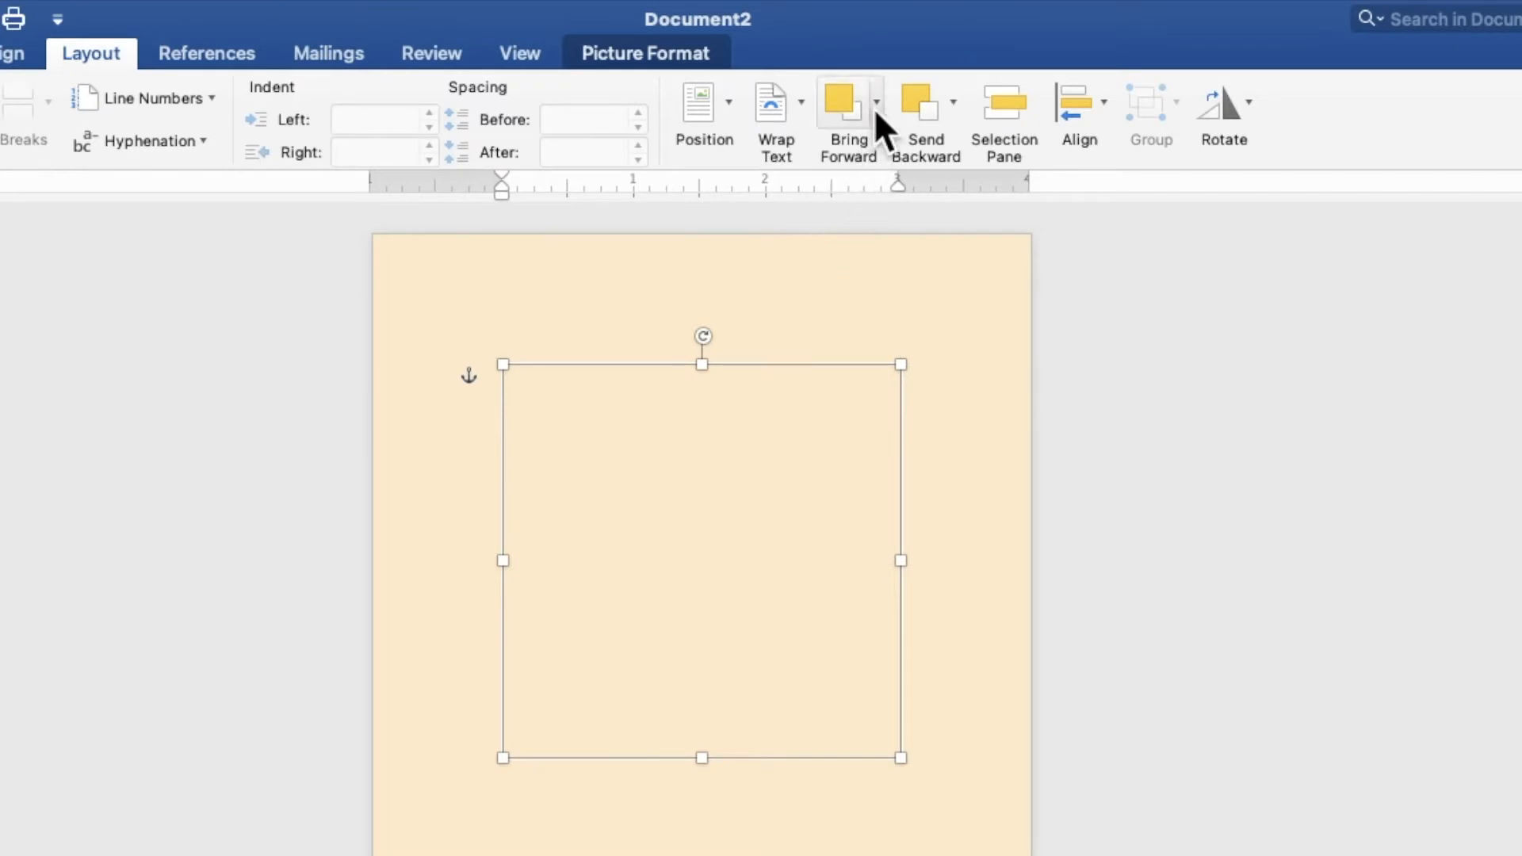
left_click(876, 108)
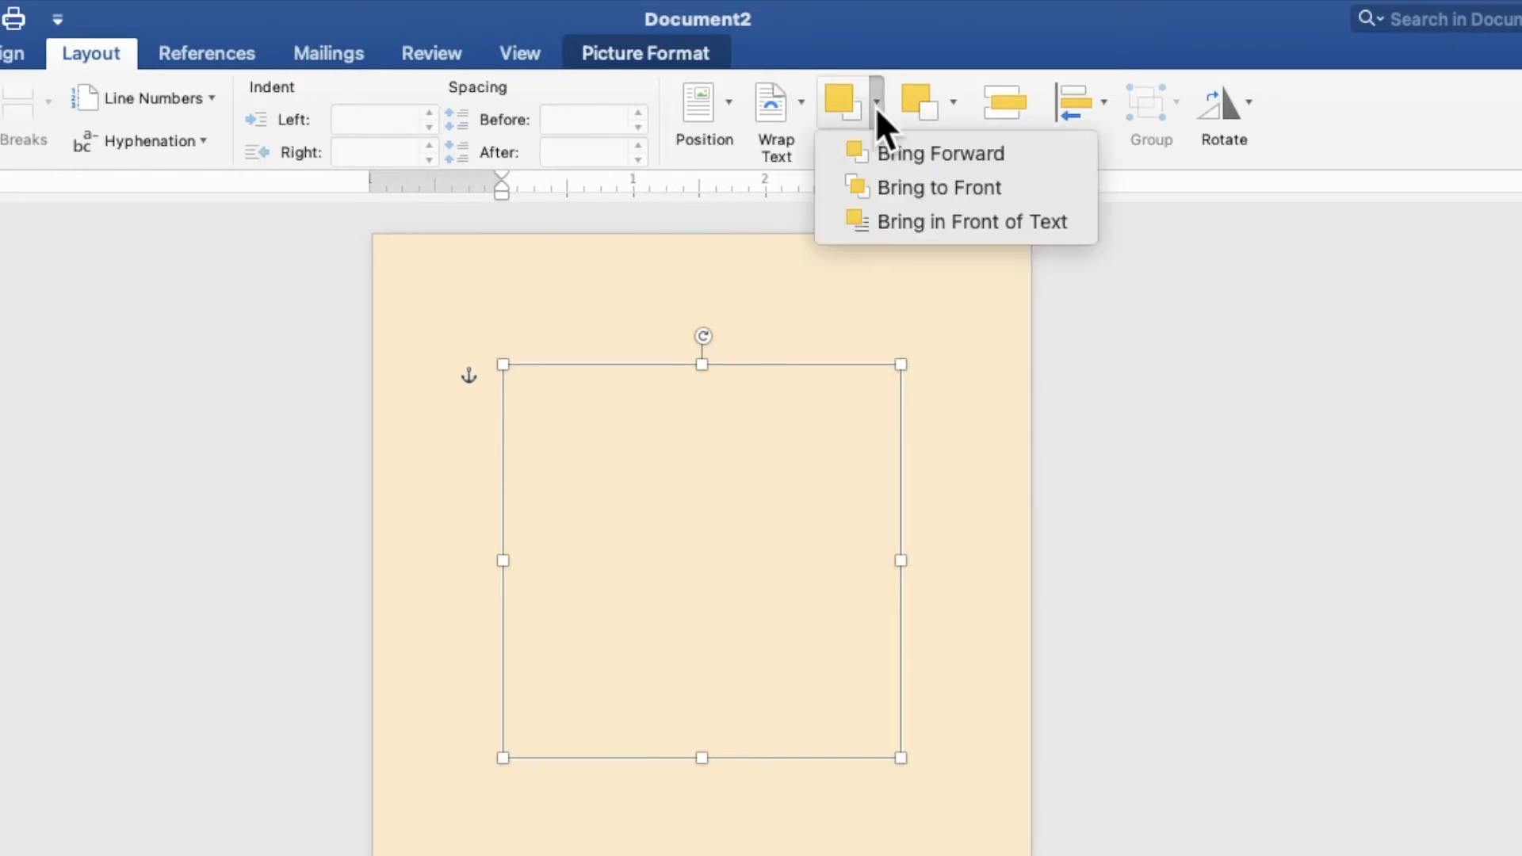
left_click(898, 221)
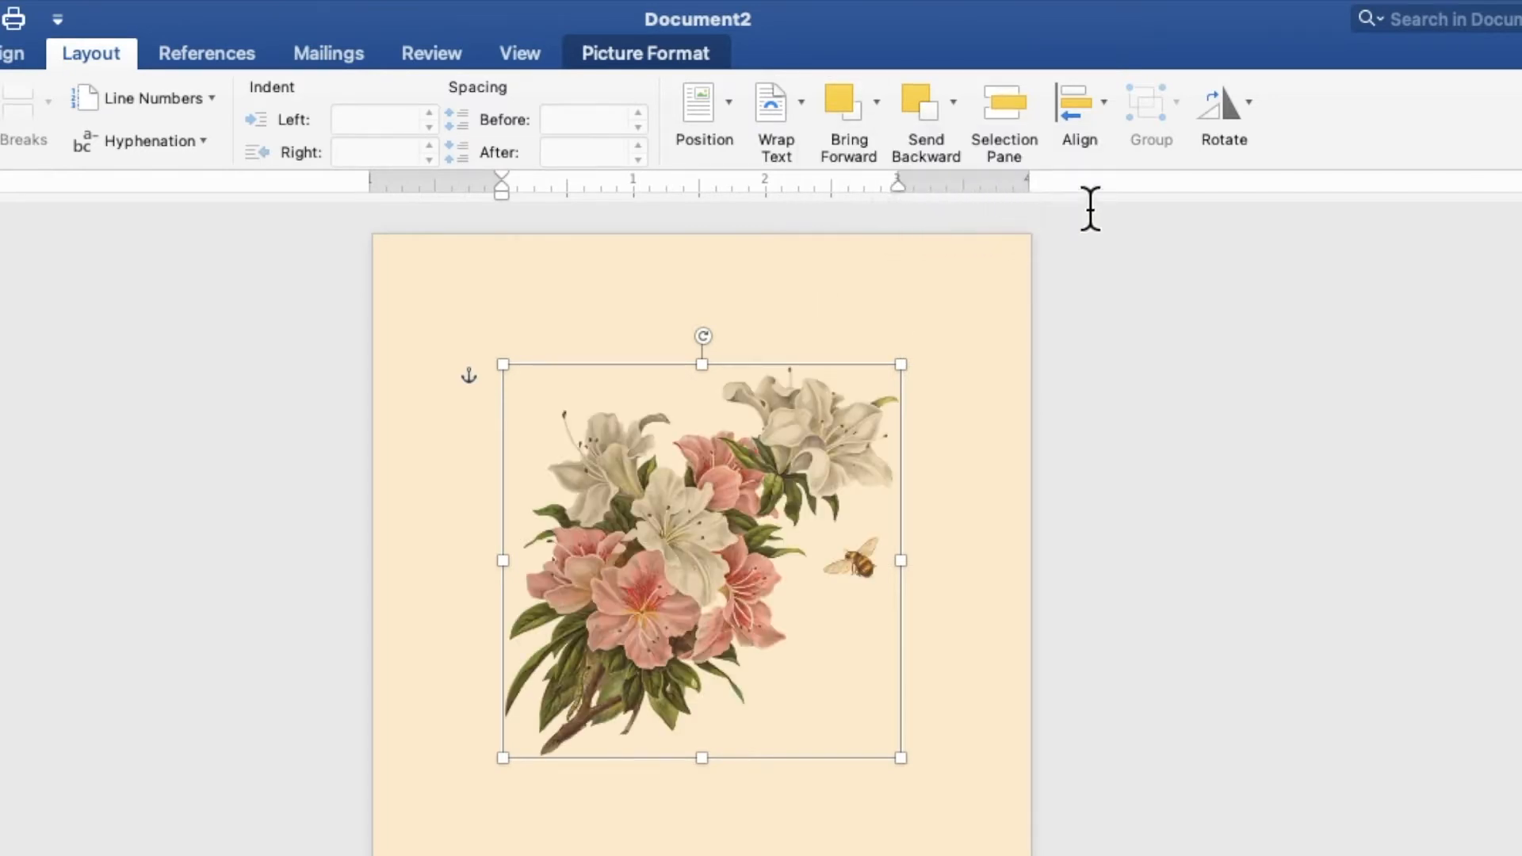
Flip the flower picture horizontally and tilt it clockwise so the stems point down
left_click(1234, 109)
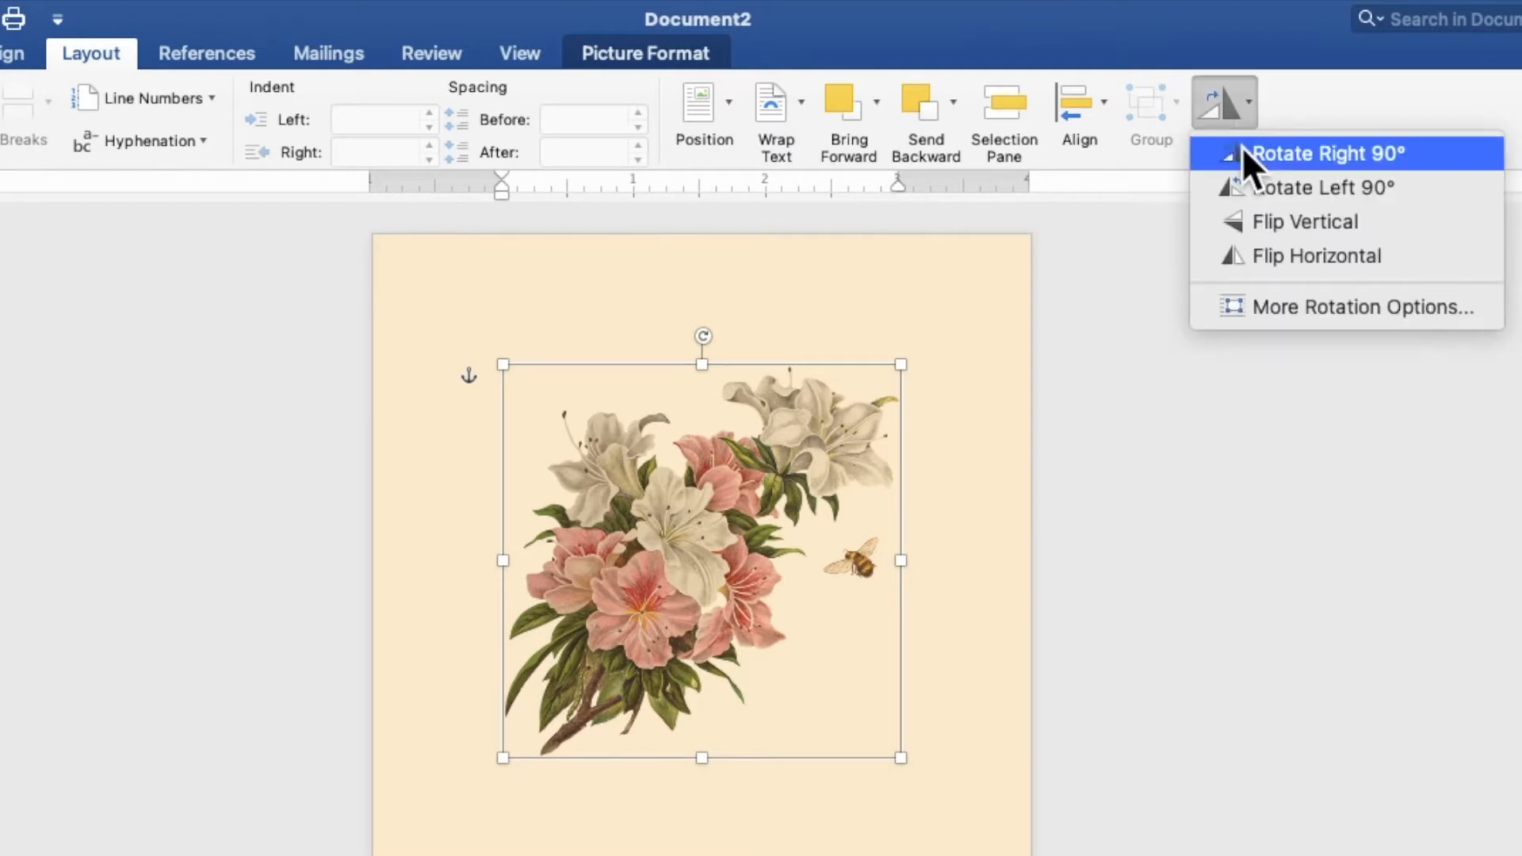
left_click(1266, 256)
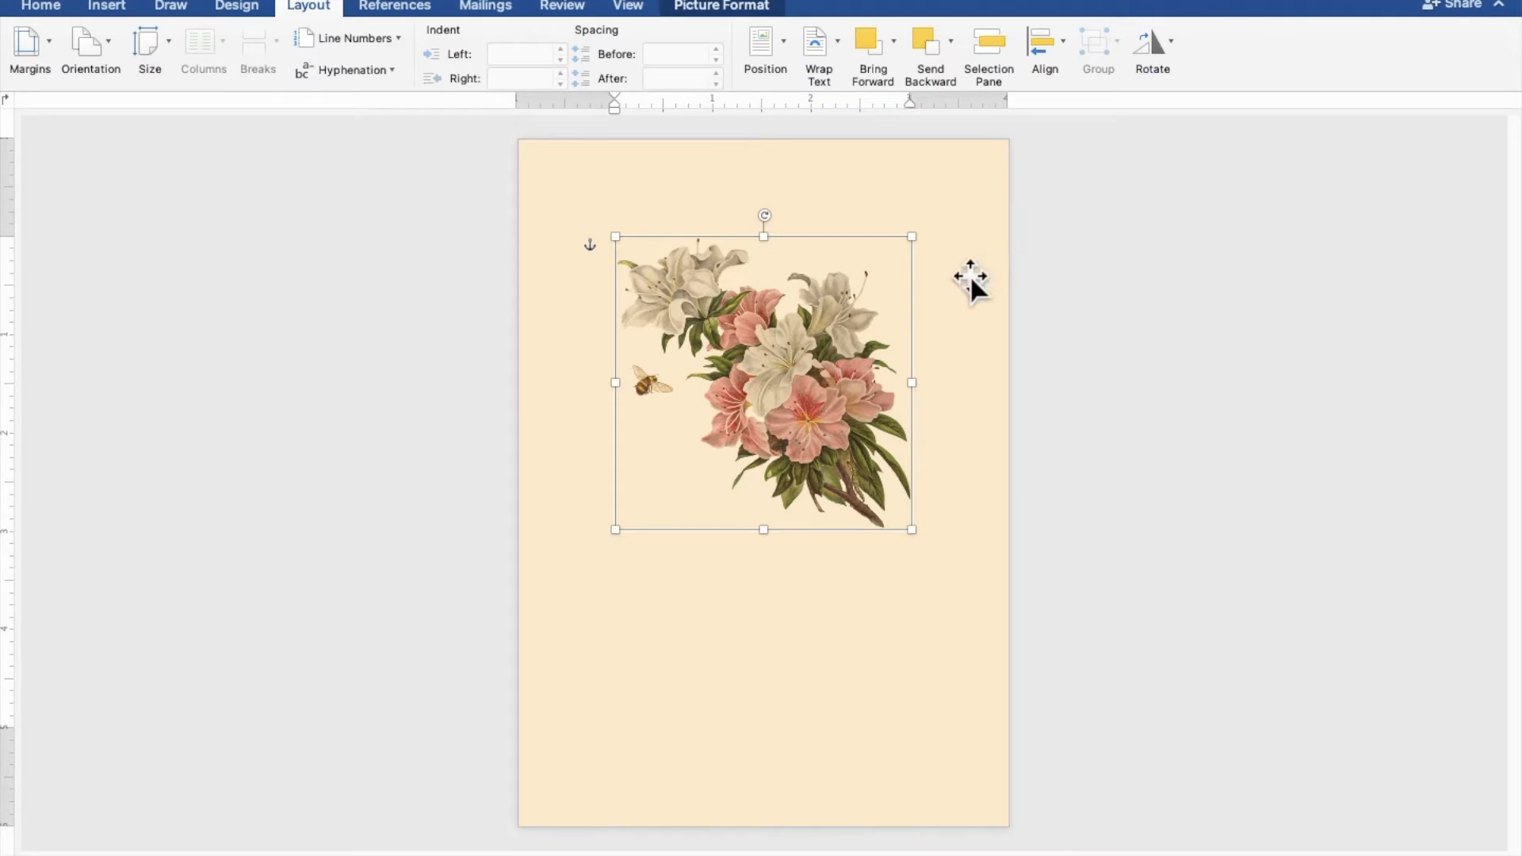
left_click_drag(860, 311, 845, 339)
left_click_drag(748, 242, 838, 269)
Position the flower picture from the page's upper-left corner and enlarge it until the bouquet fills the page
left_click_drag(818, 391, 646, 209)
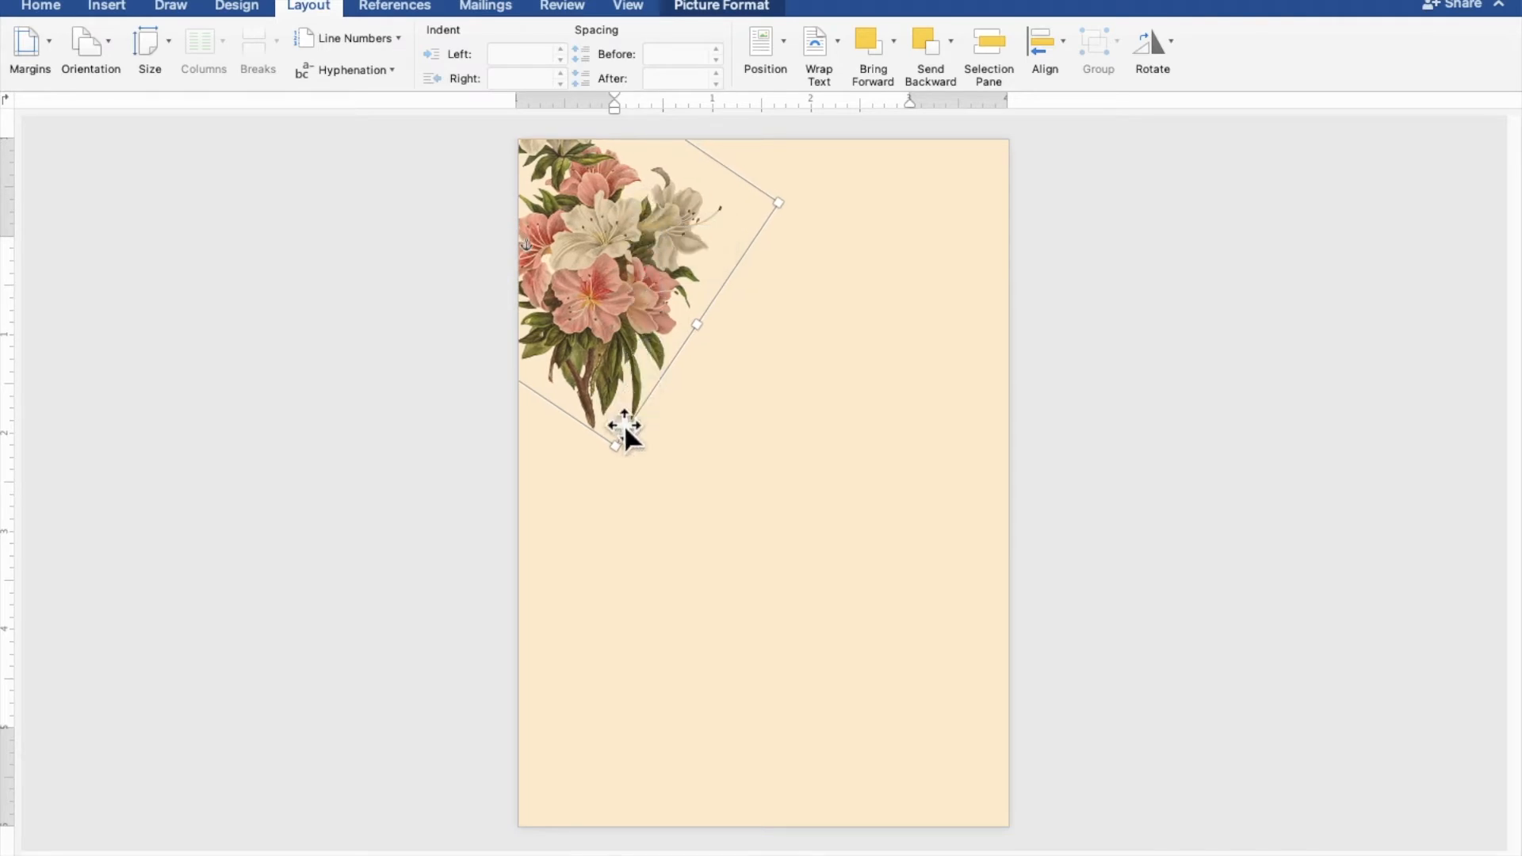
left_click_drag(615, 450, 839, 855)
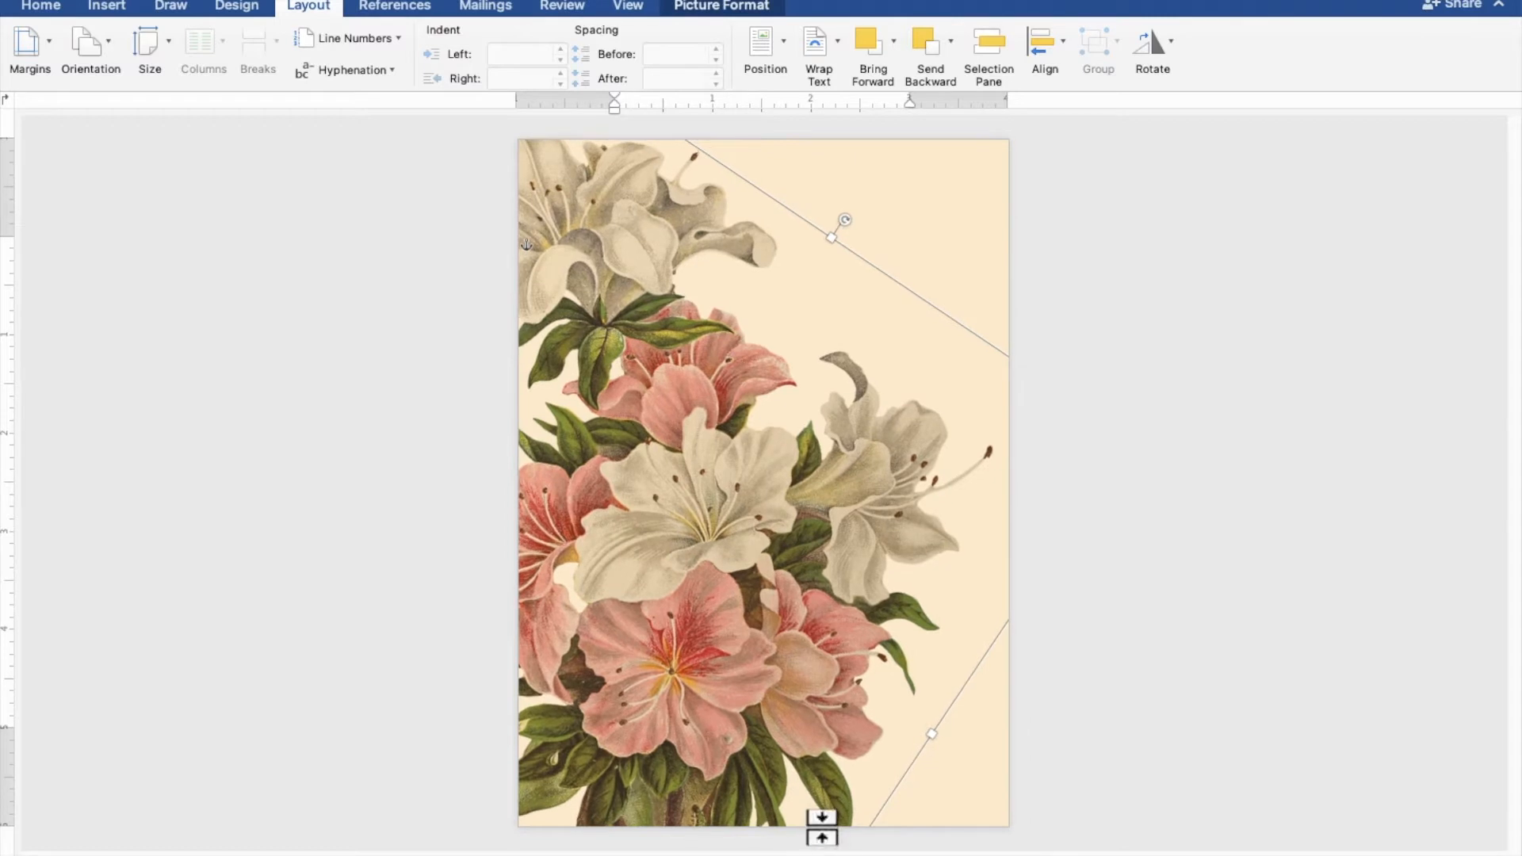
left_click_drag(754, 714, 800, 686)
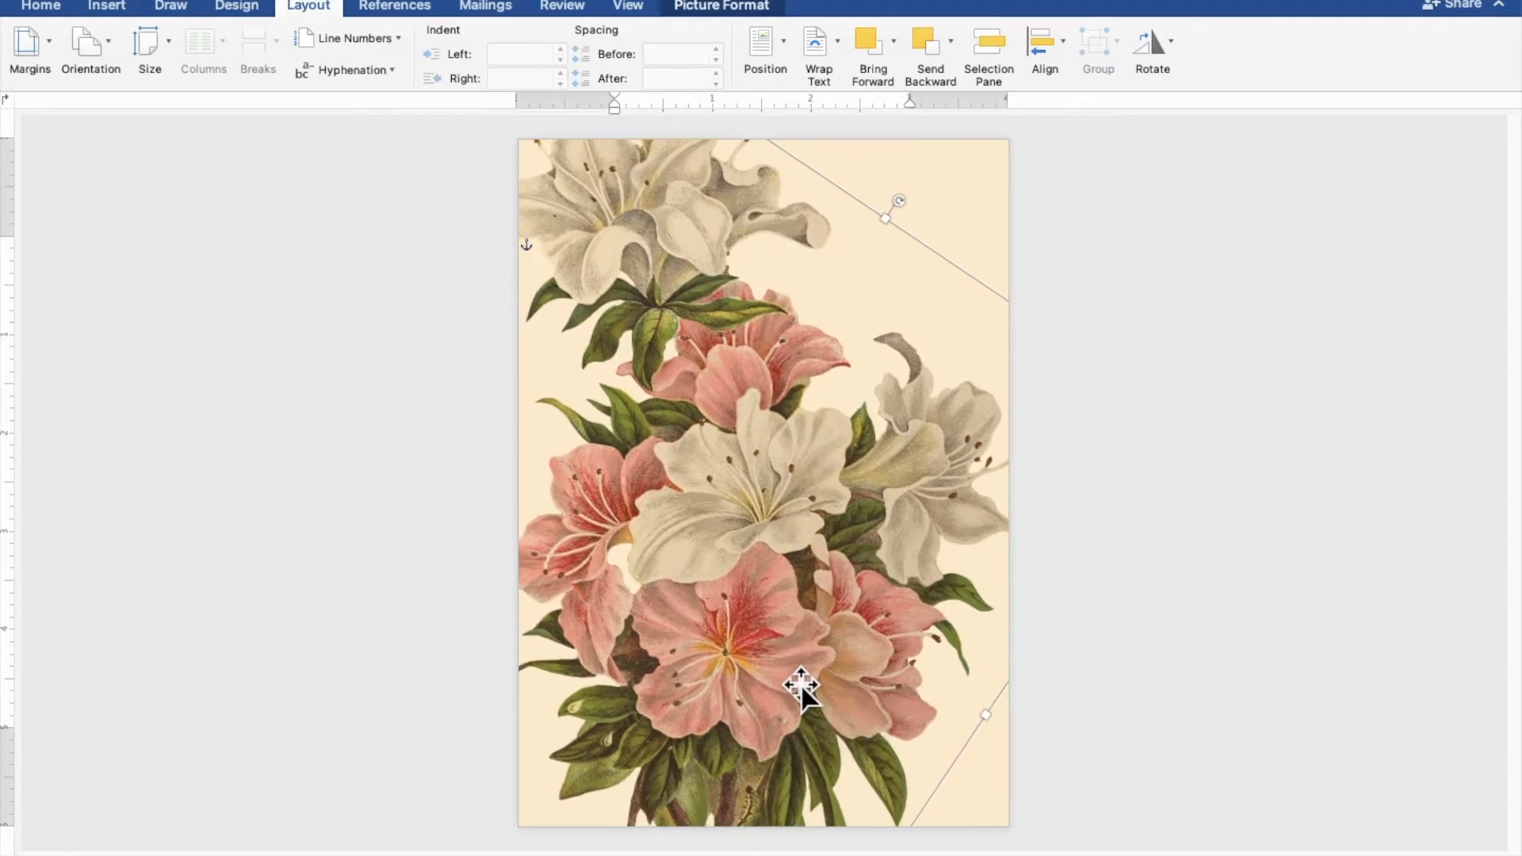
left_click(1346, 551)
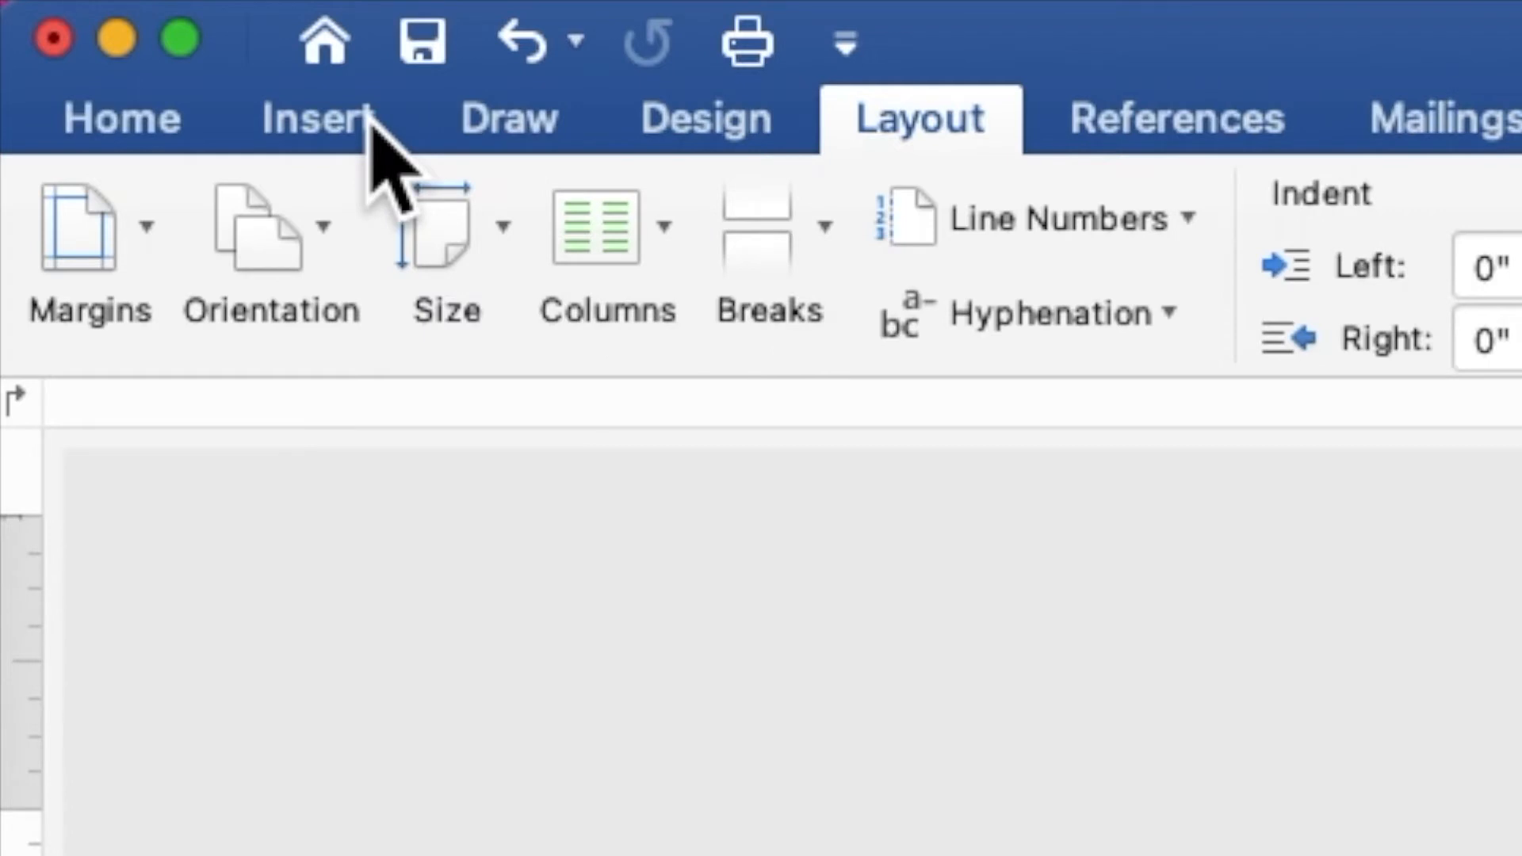
Draw an oval about 4.28" high and 4.11" wide over the flowers
left_click(125, 8)
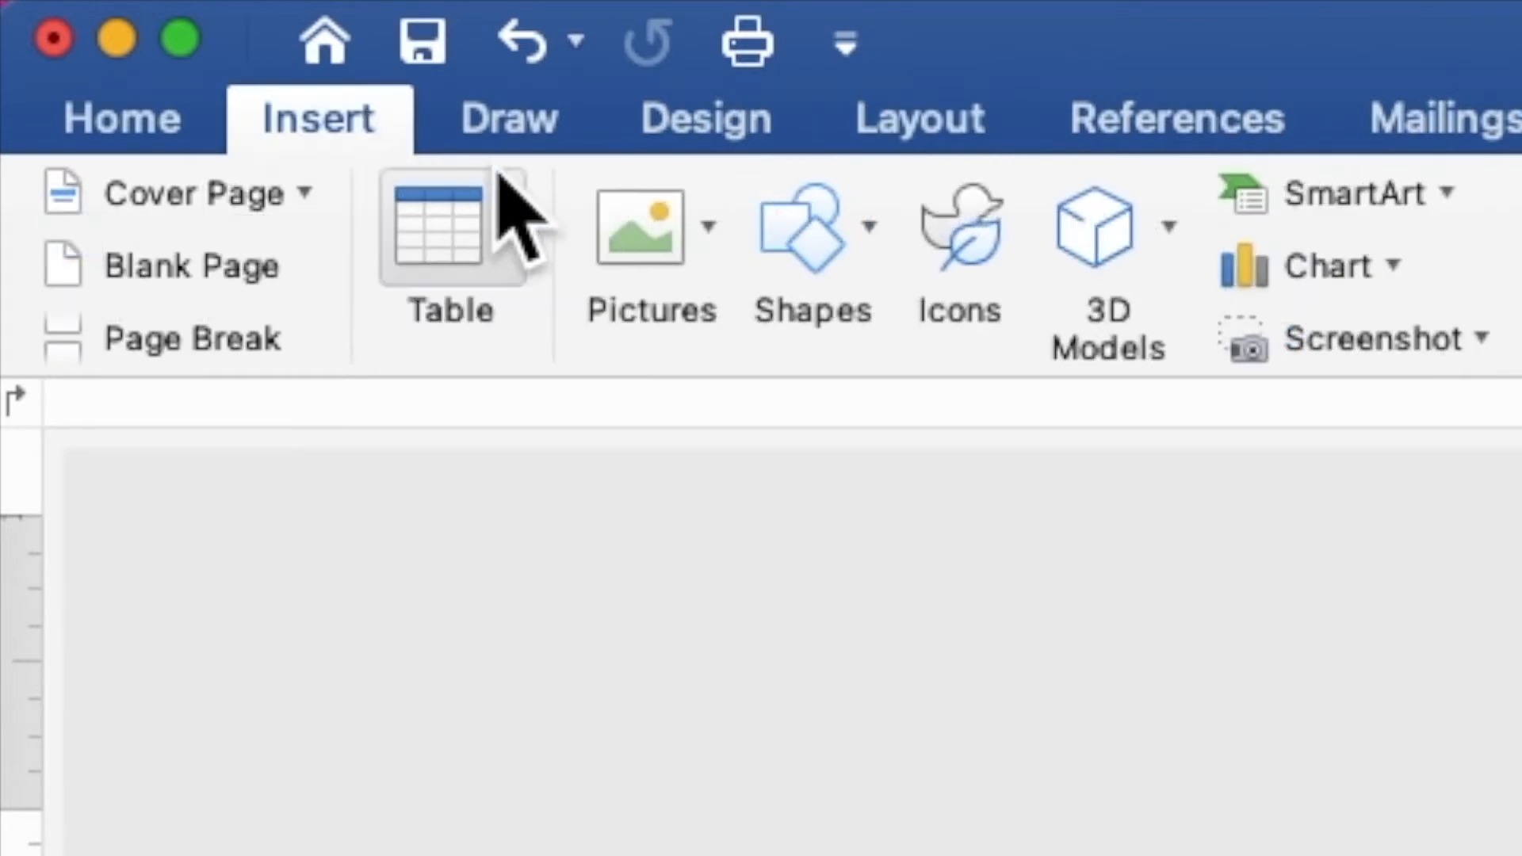
left_click(828, 254)
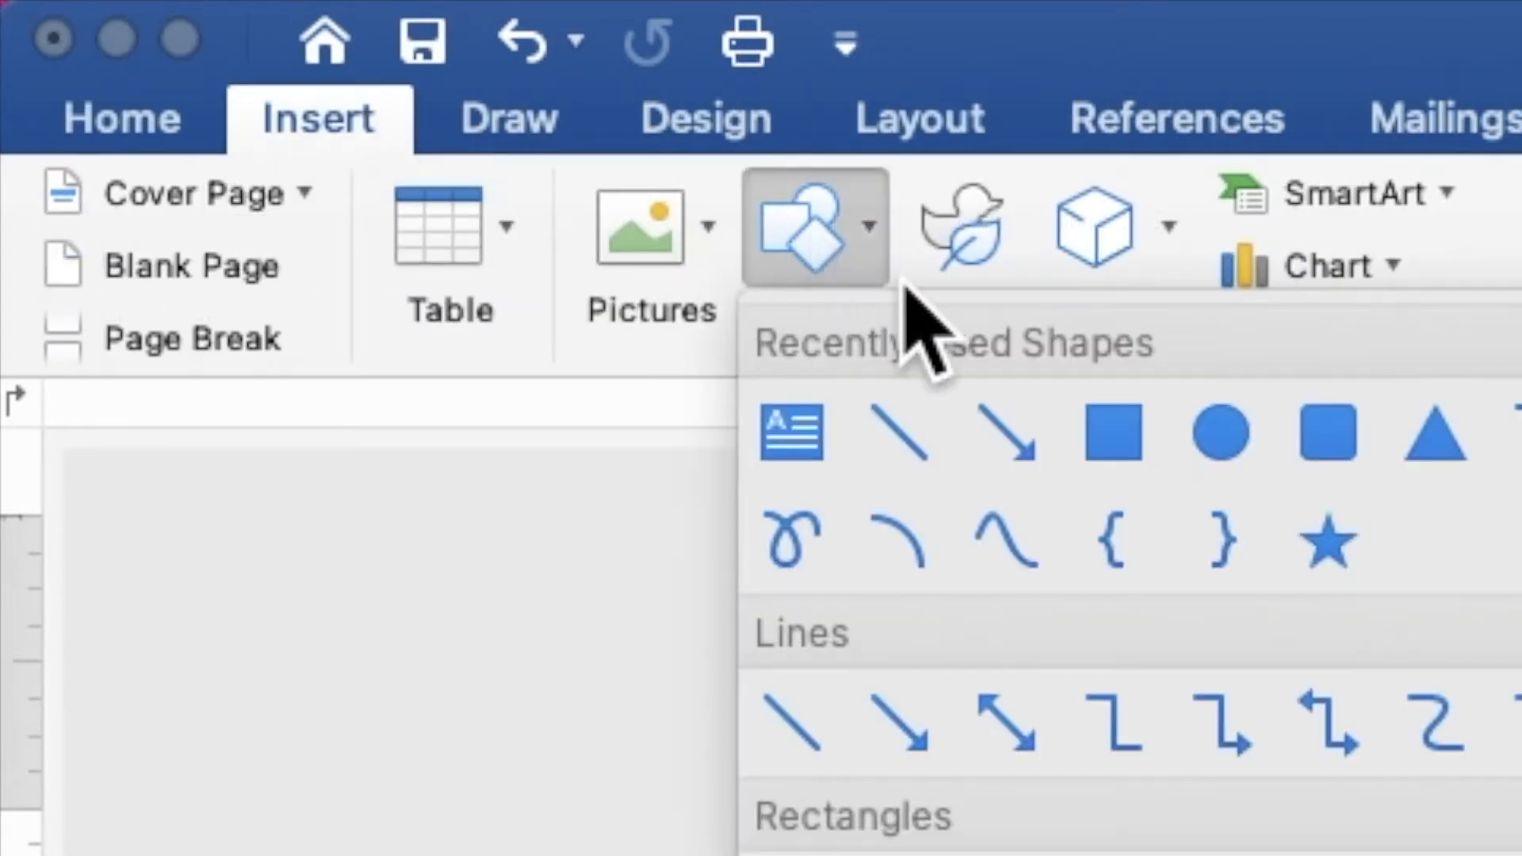
left_click(1221, 435)
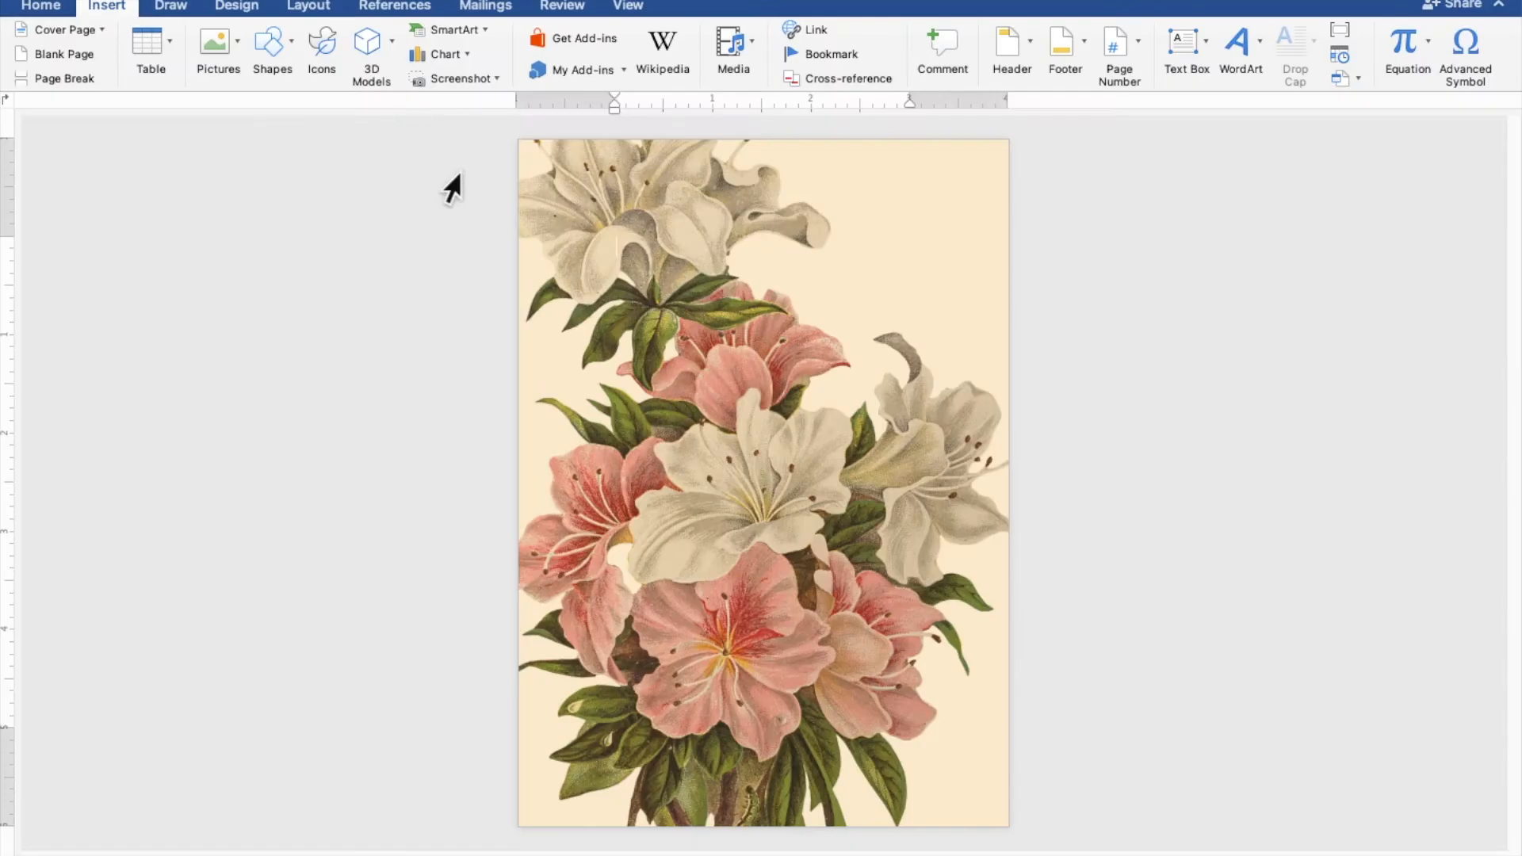
mouse_move(590, 323)
left_mouse_down()
mouse_move(642, 429)
mouse_move(928, 655)
mouse_move(992, 740)
left_mouse_up()
Enlarge the oval to about 4.43" by 4.37" and center it on the page
left_click_drag(838, 619, 789, 565)
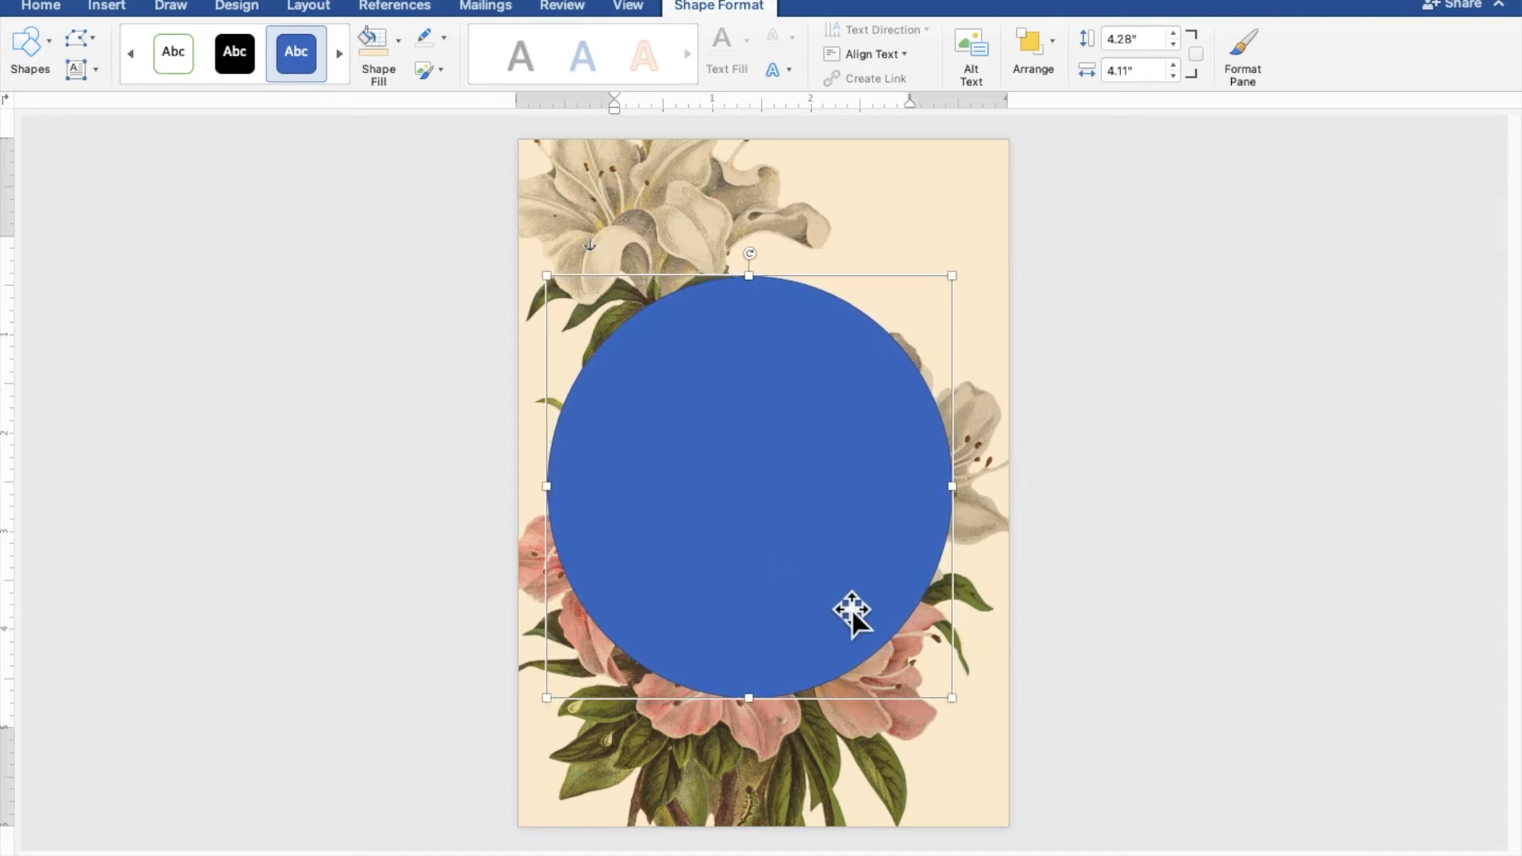
left_click_drag(952, 698, 977, 712)
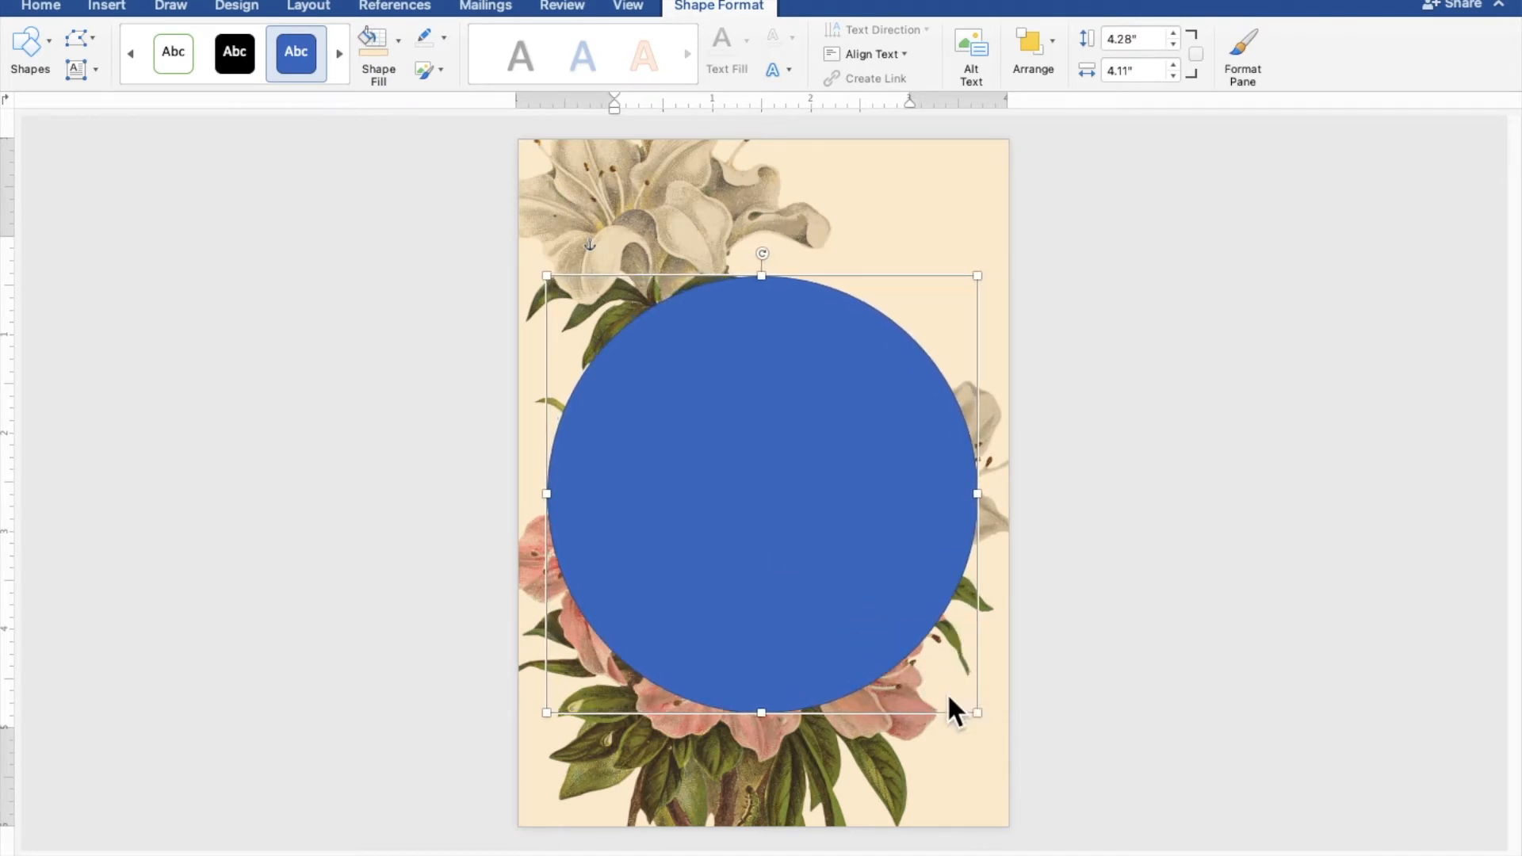
left_click_drag(763, 588, 761, 582)
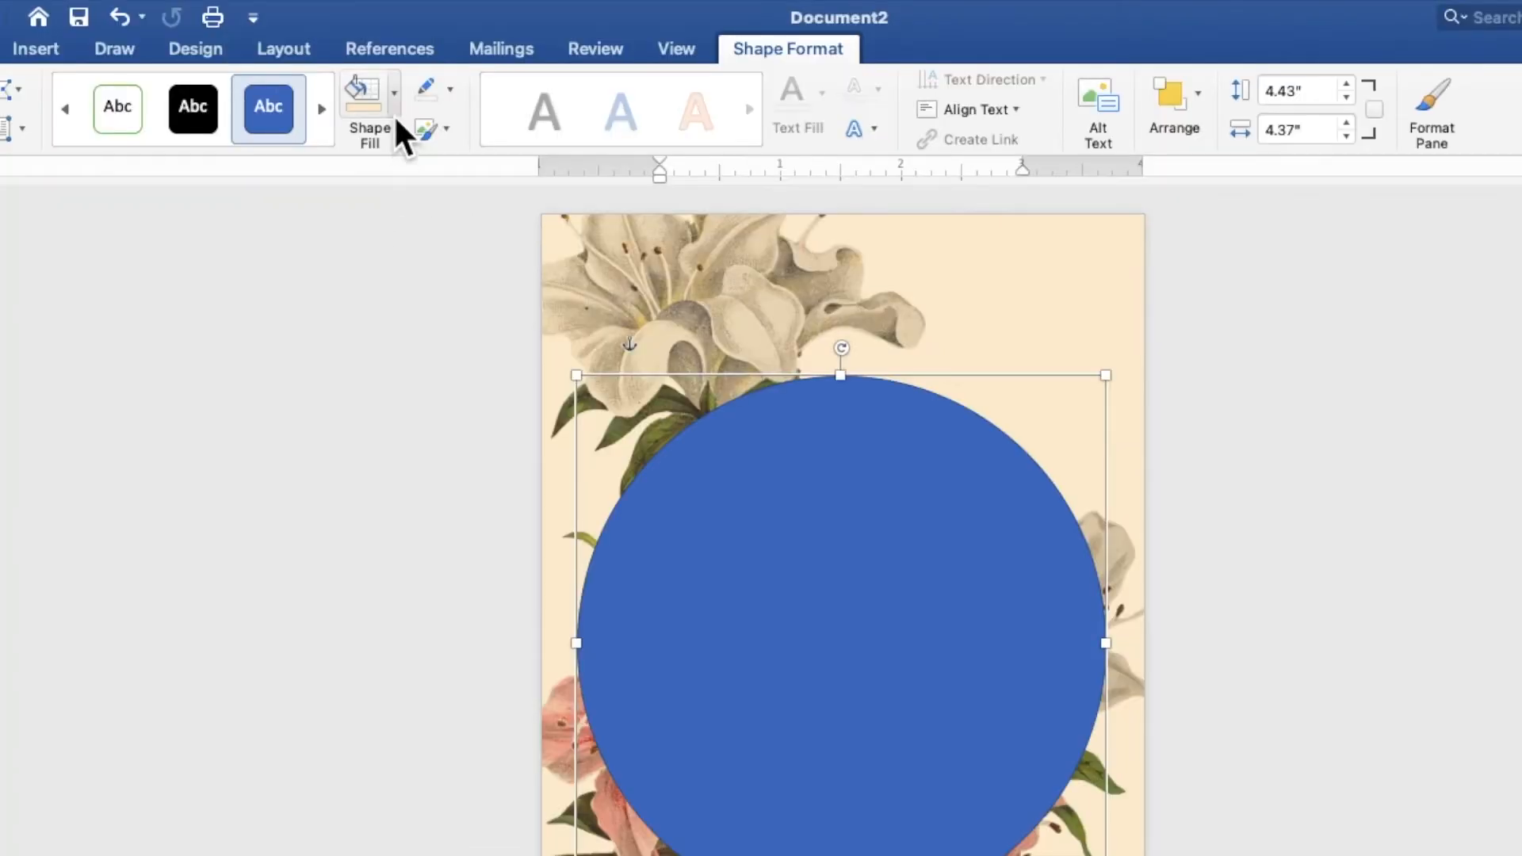
Remove the large circle's fill and give it a white 3 pt outline
left_click(394, 97)
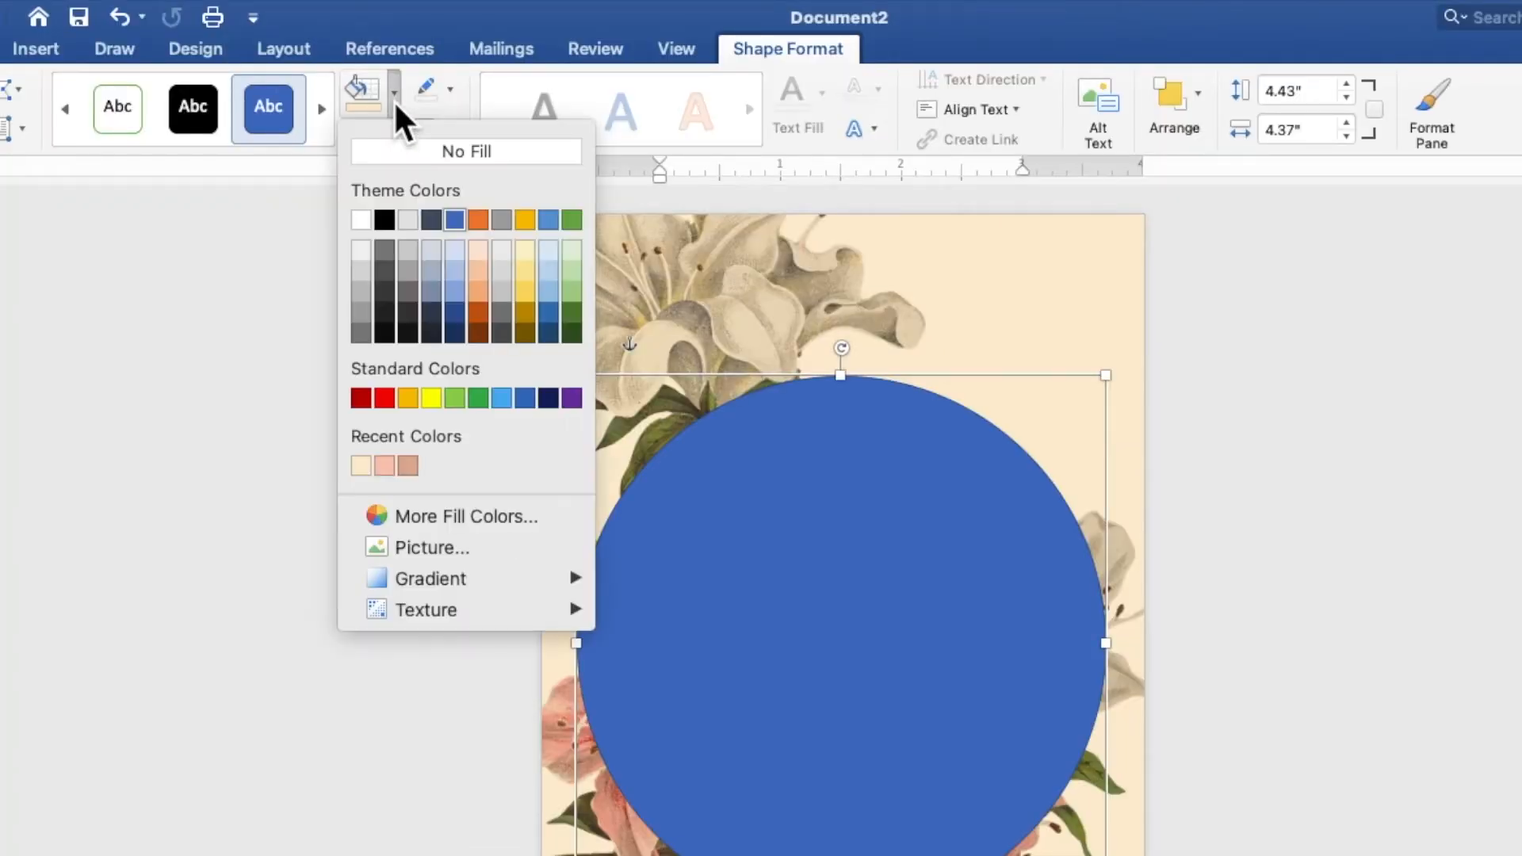
left_click(397, 145)
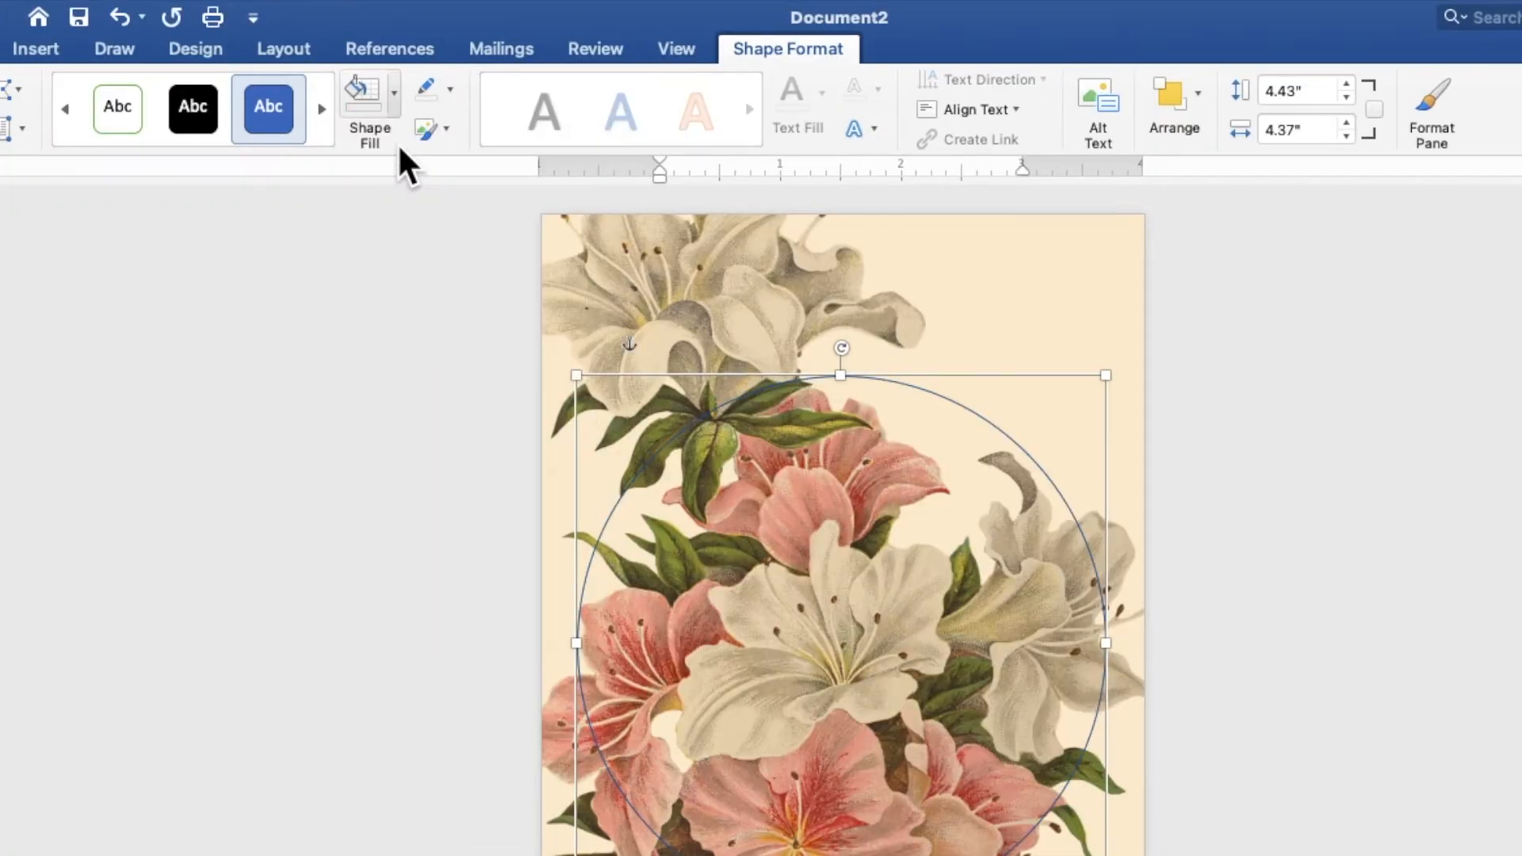
left_click(450, 90)
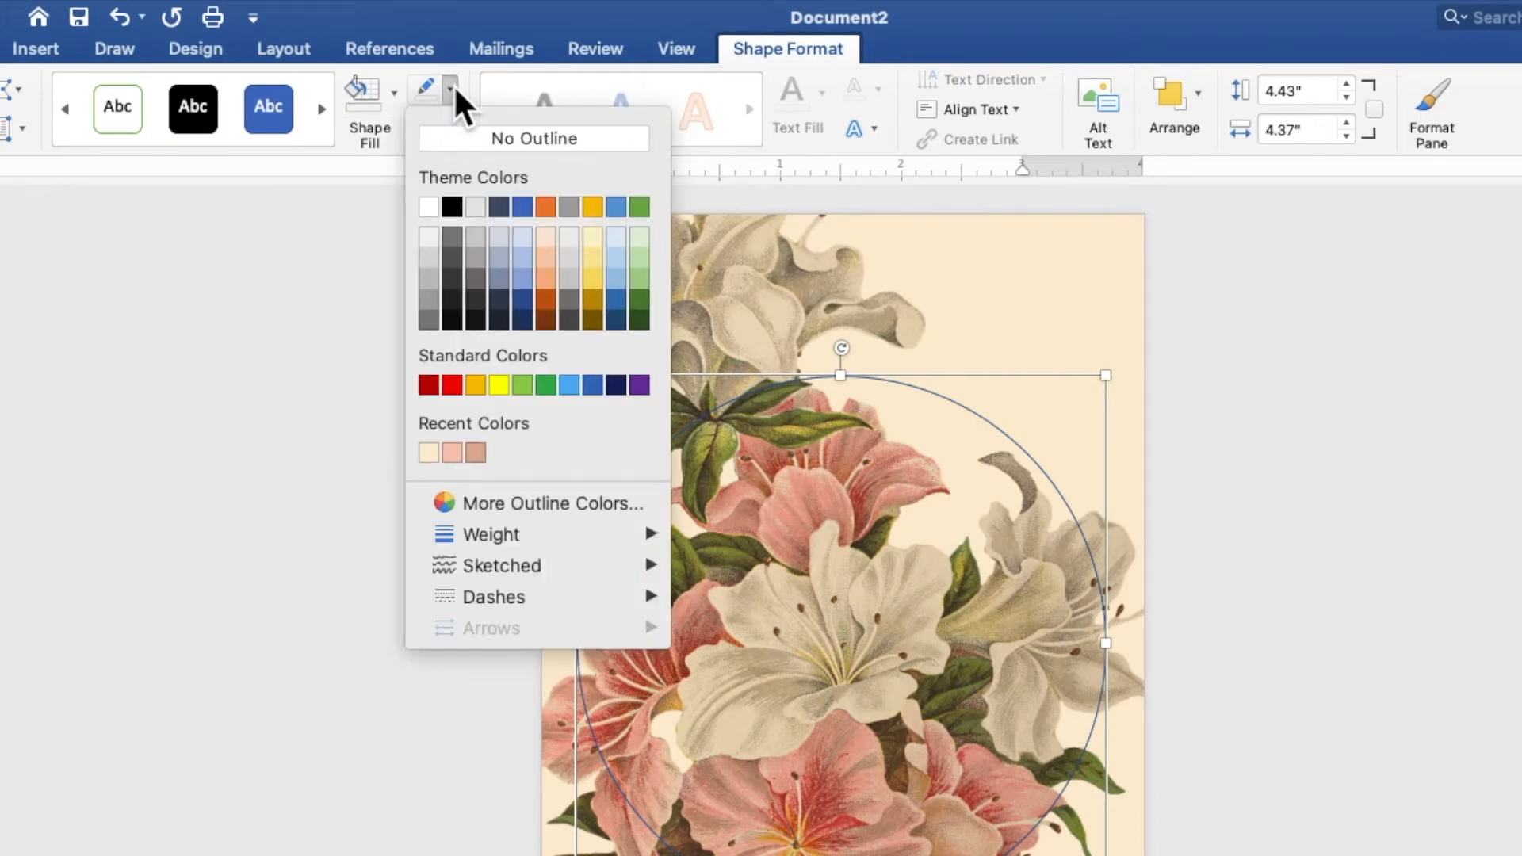
left_click(428, 208)
left_click(450, 91)
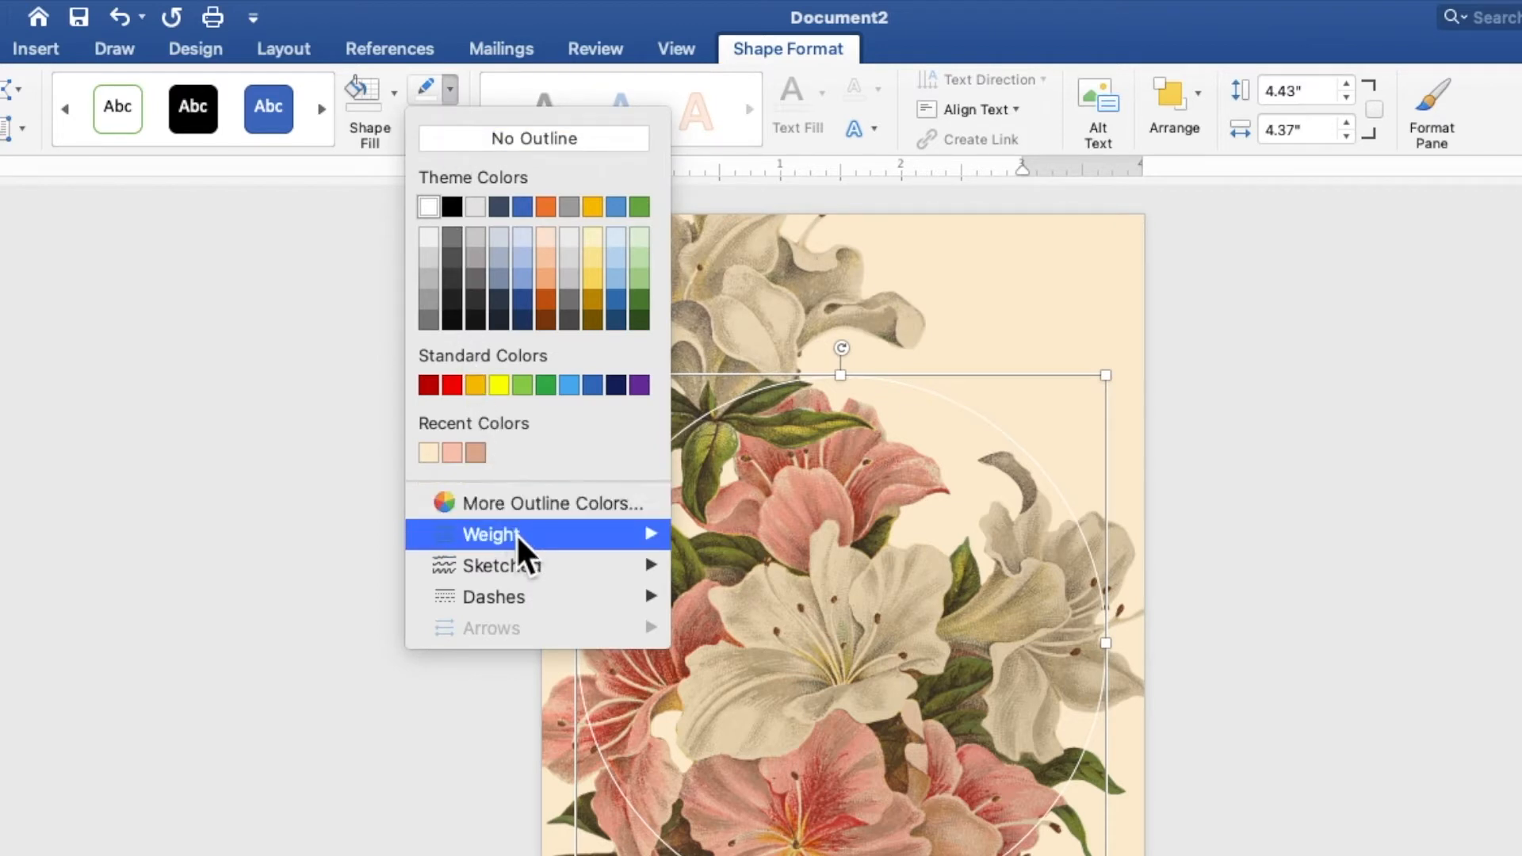
mouse_move(536, 534)
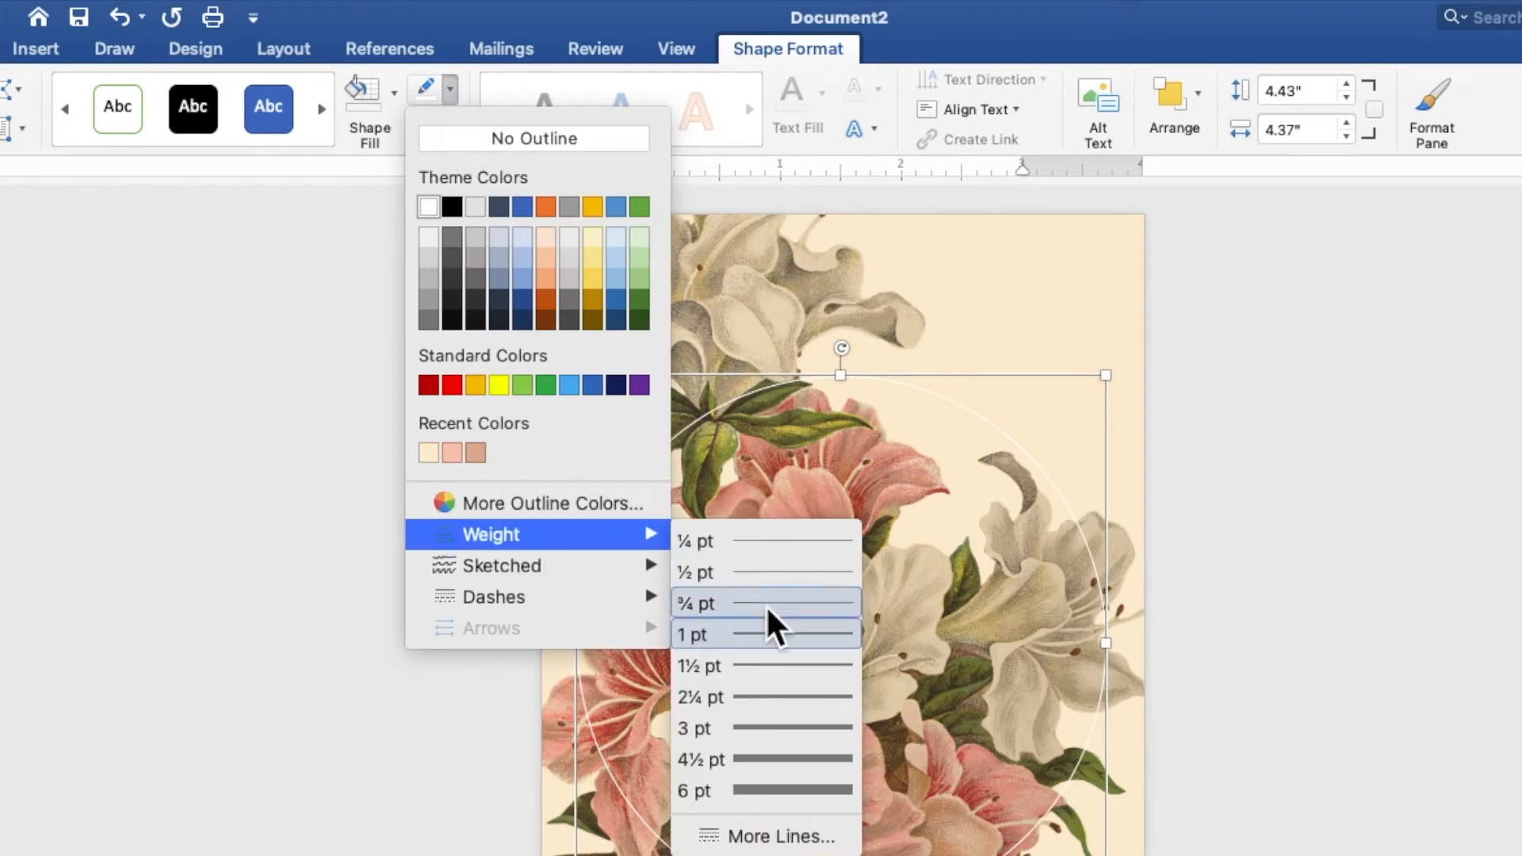
left_click(761, 726)
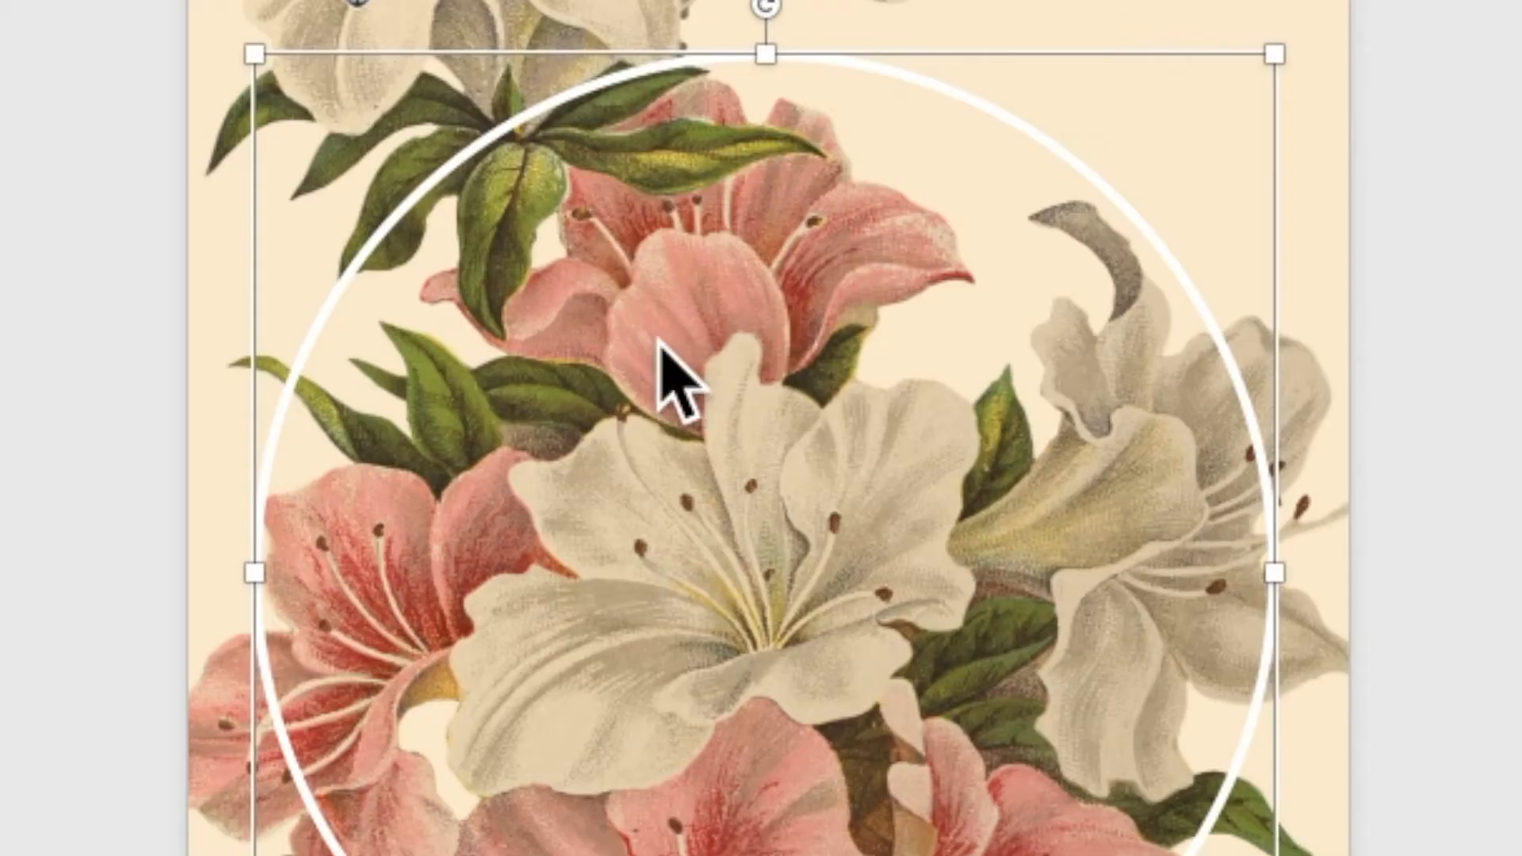
Duplicate the white-outlined circle and fill the copy with white
right_click(718, 396)
left_click(736, 430)
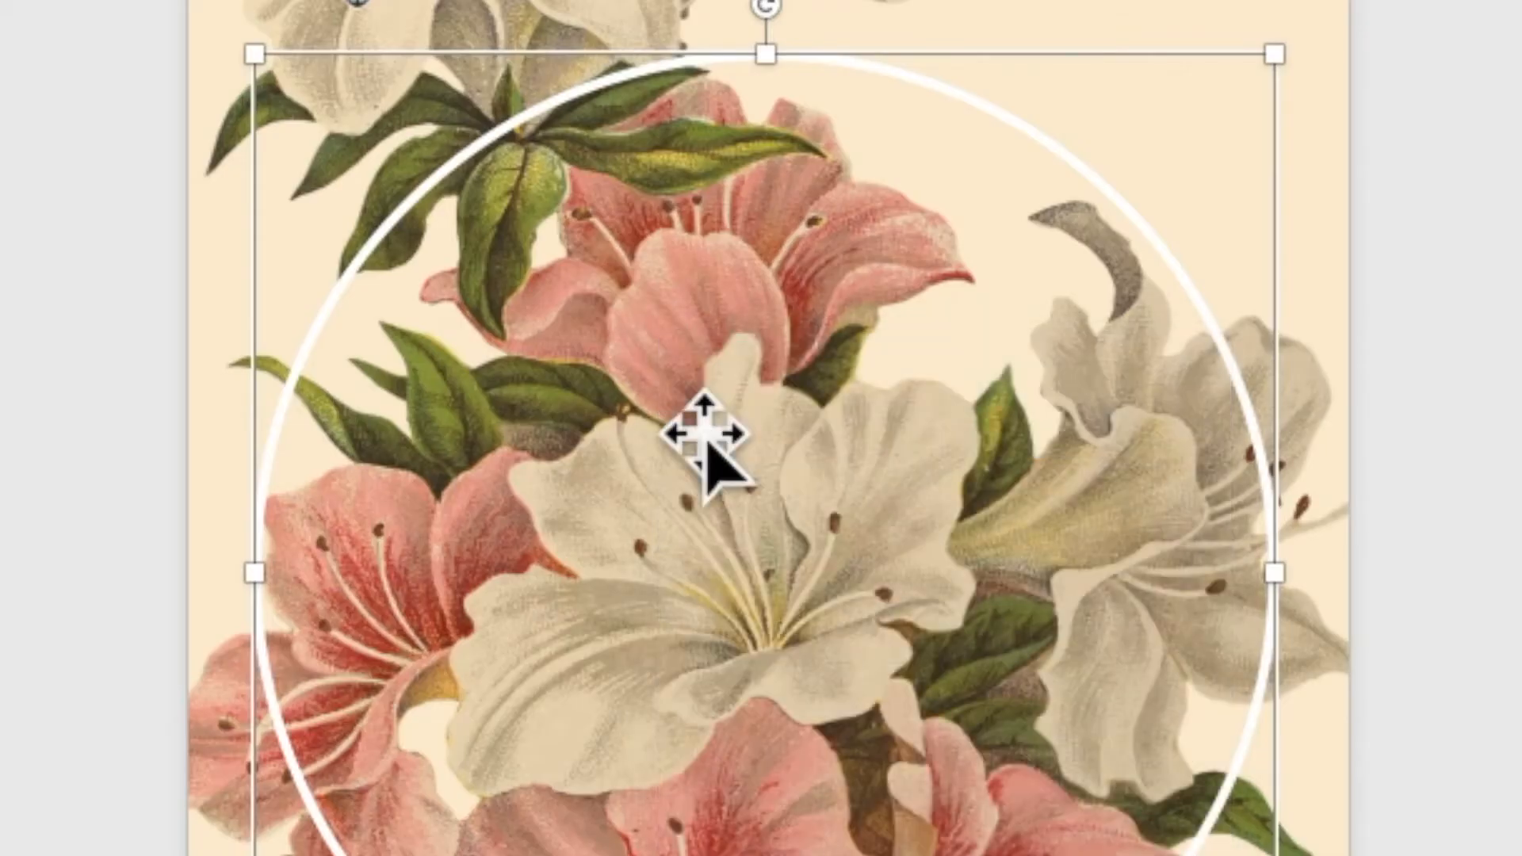
right_click(634, 318)
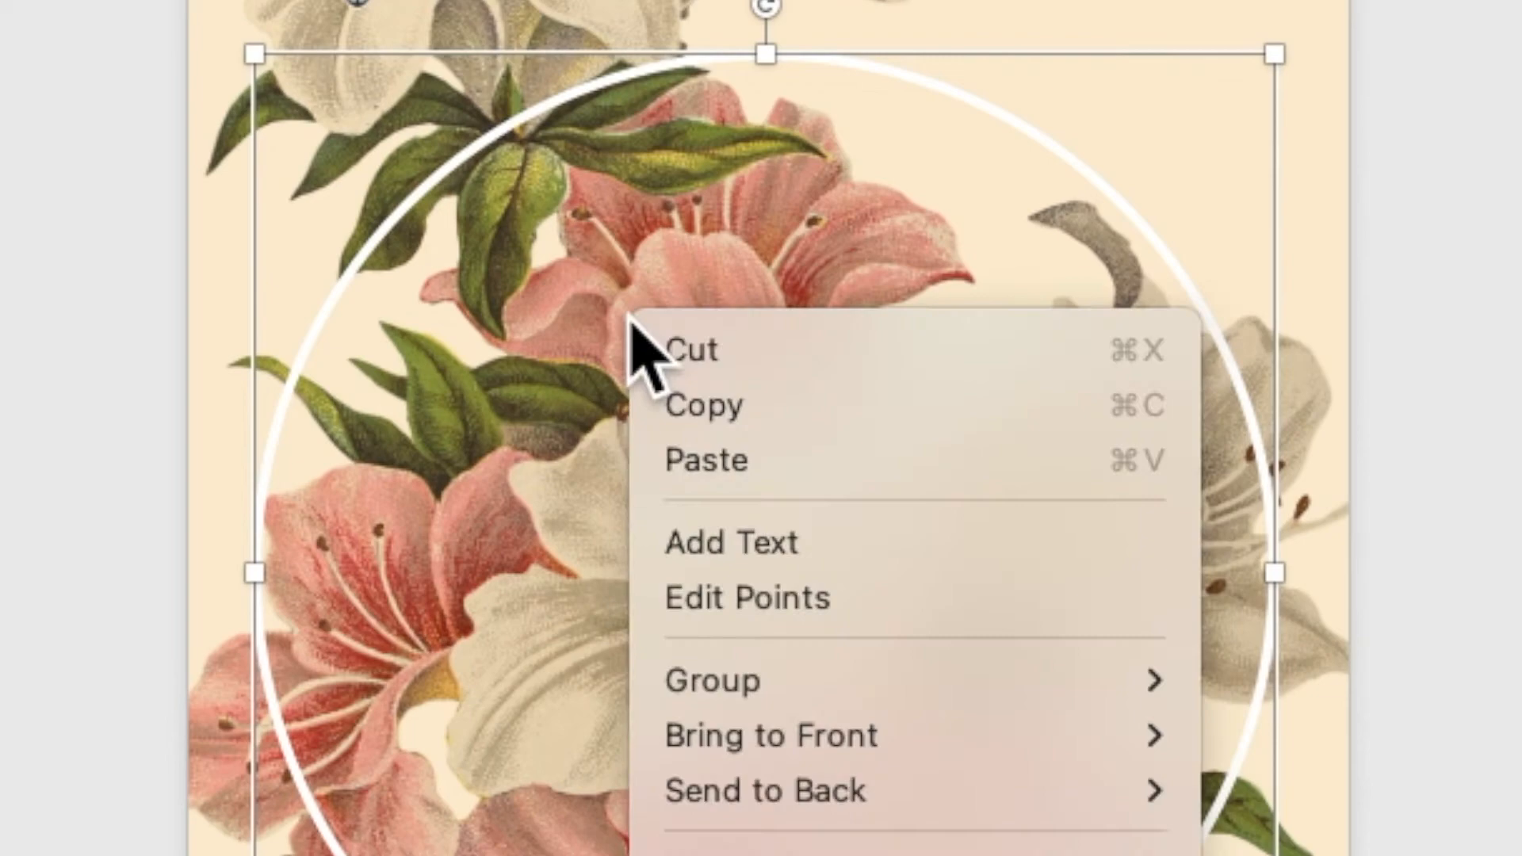
left_click(697, 460)
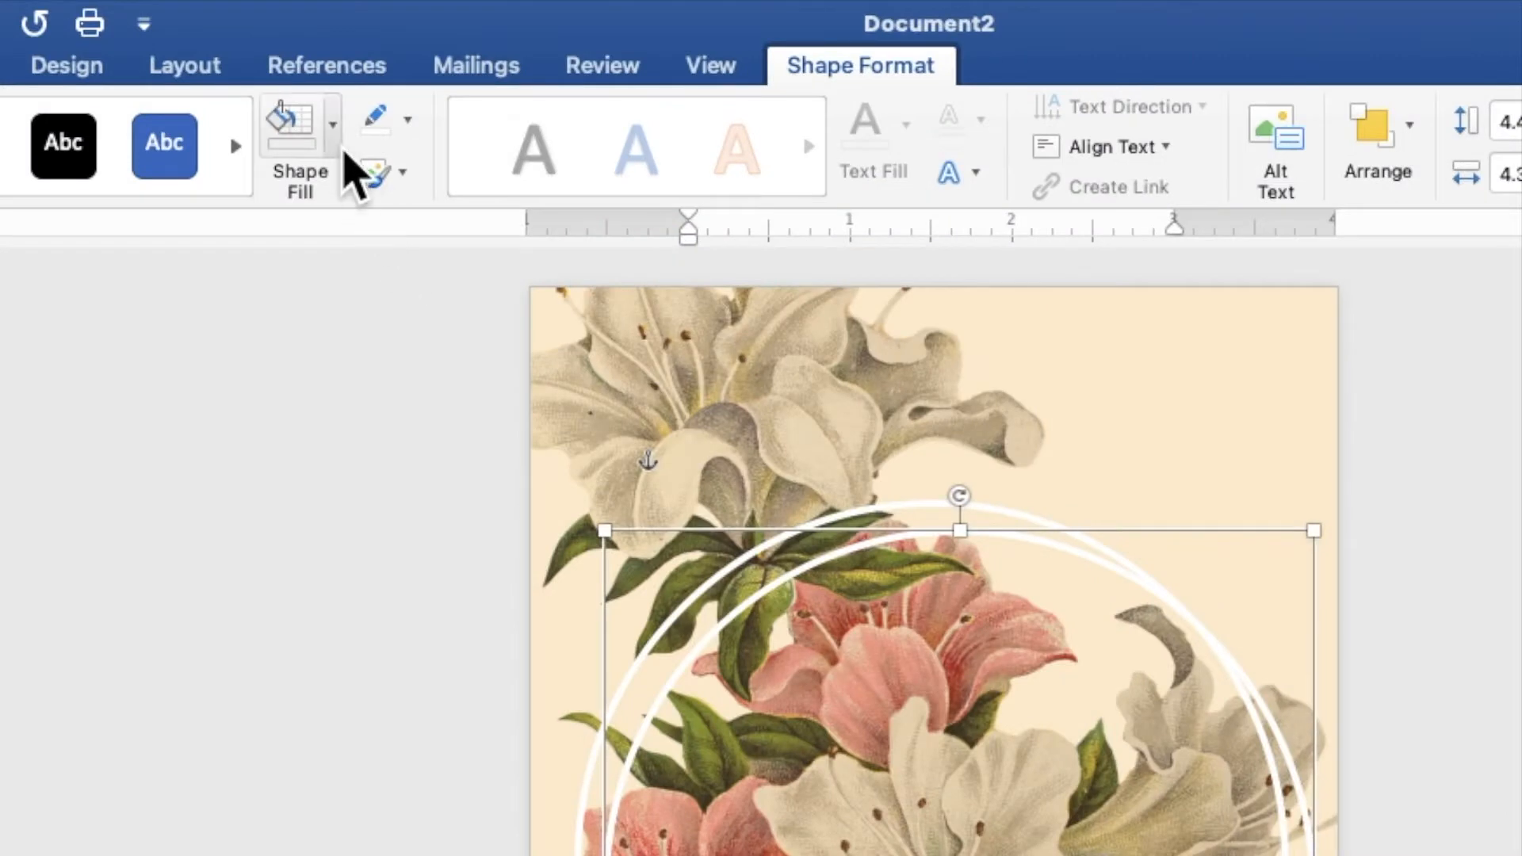
left_click(398, 42)
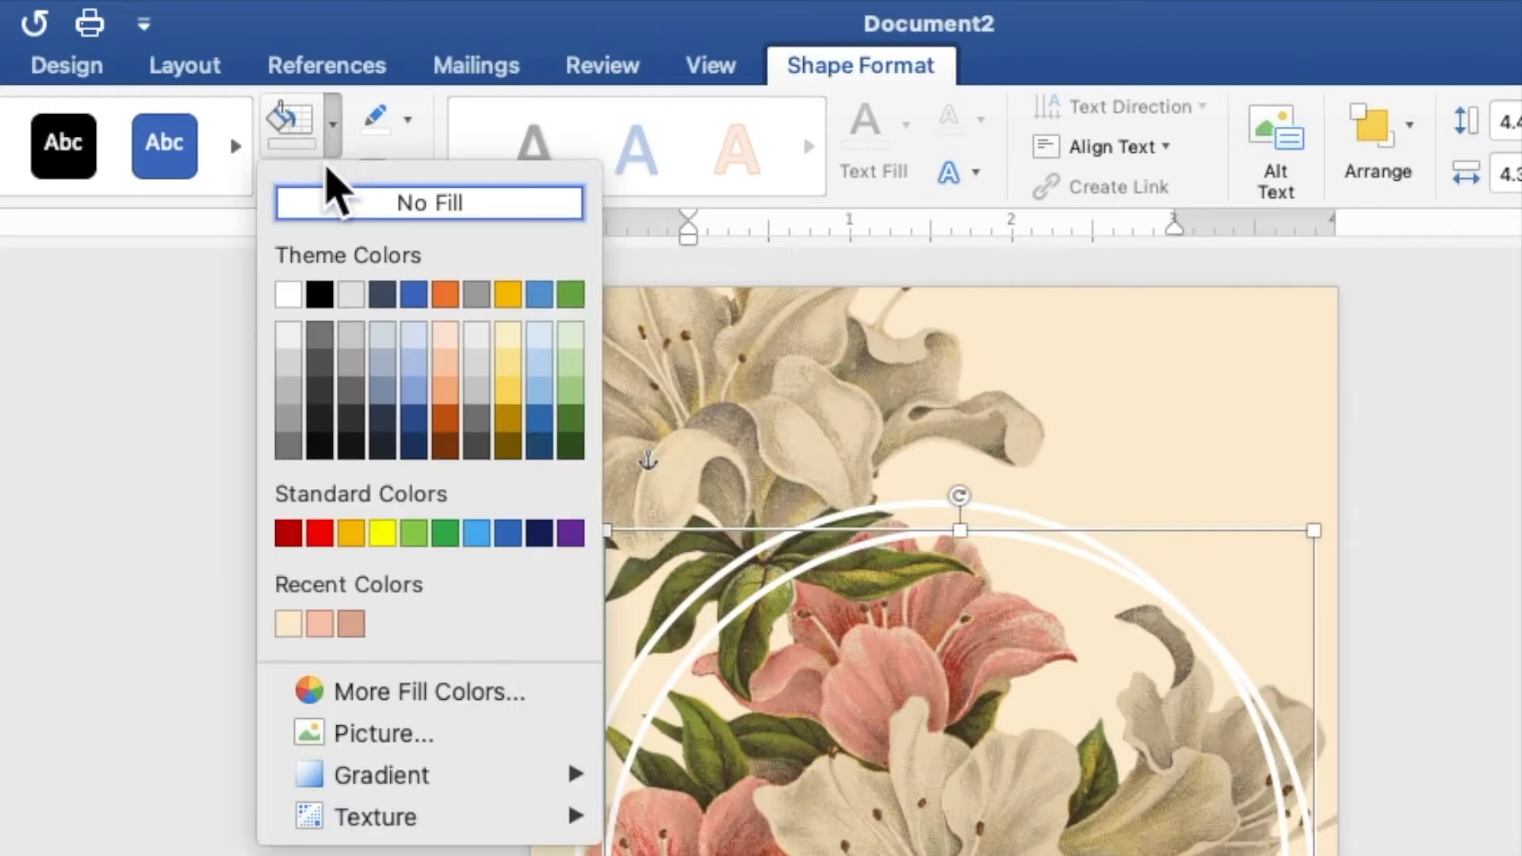
left_click(289, 295)
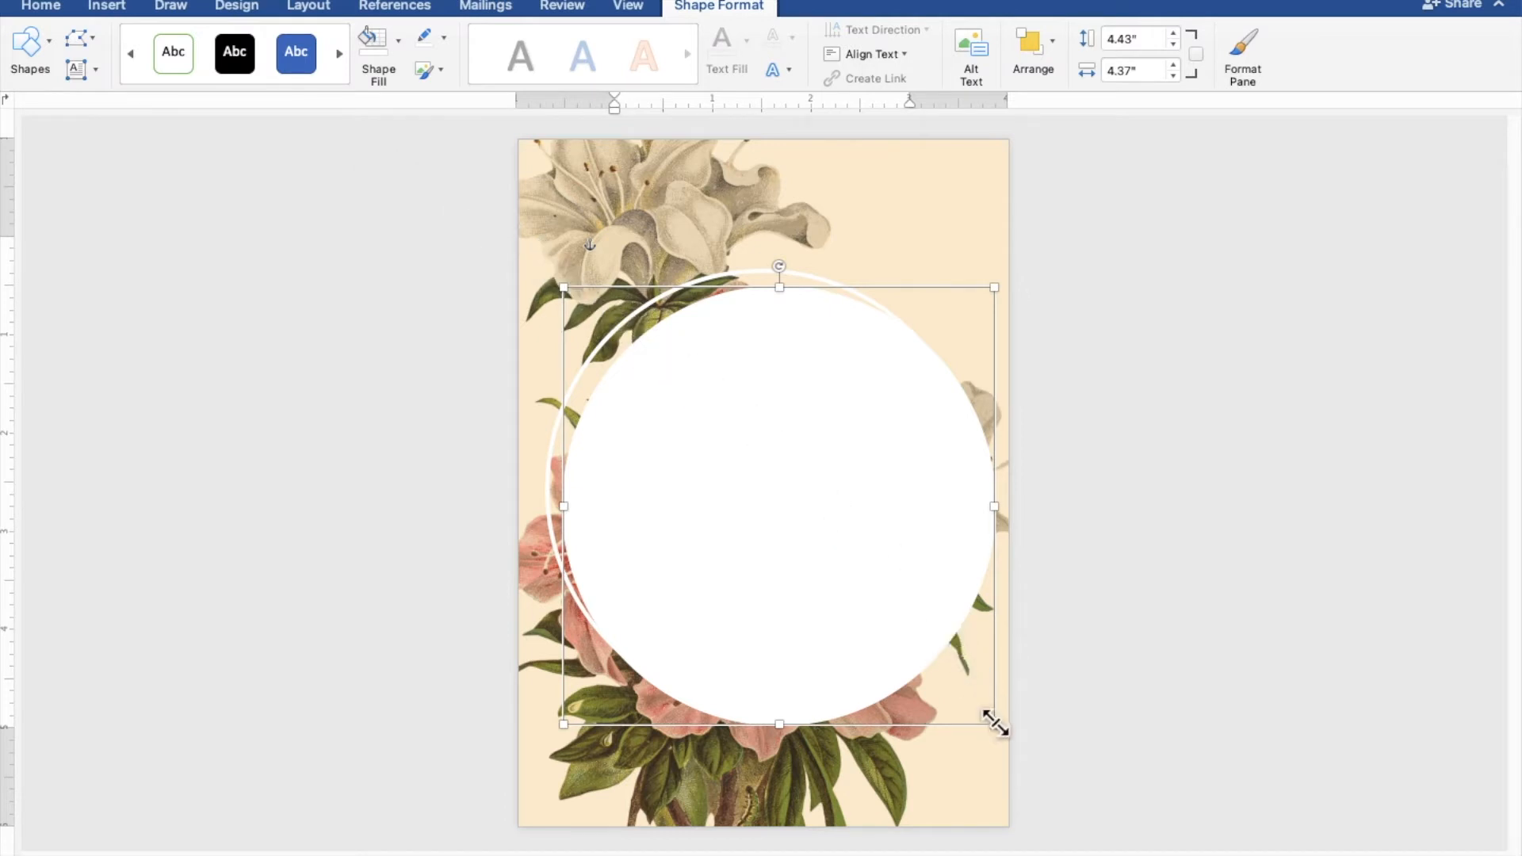
Shrink the white-filled circle to about 4.14" high and 4.08" wide and center it inside the outlined circle
left_click_drag(996, 724, 966, 694)
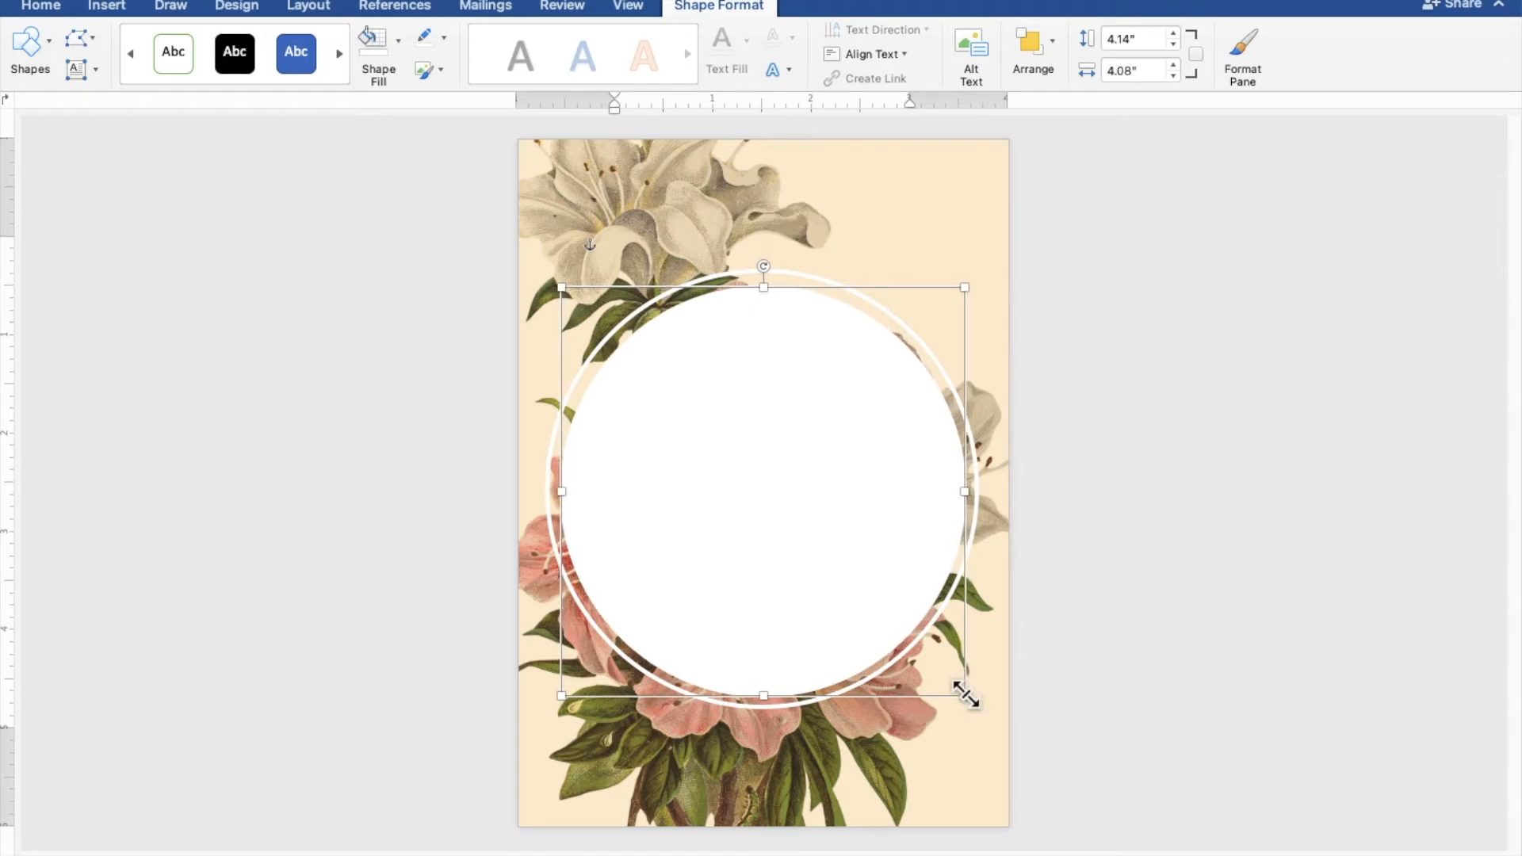
key("Up")
key("Up")
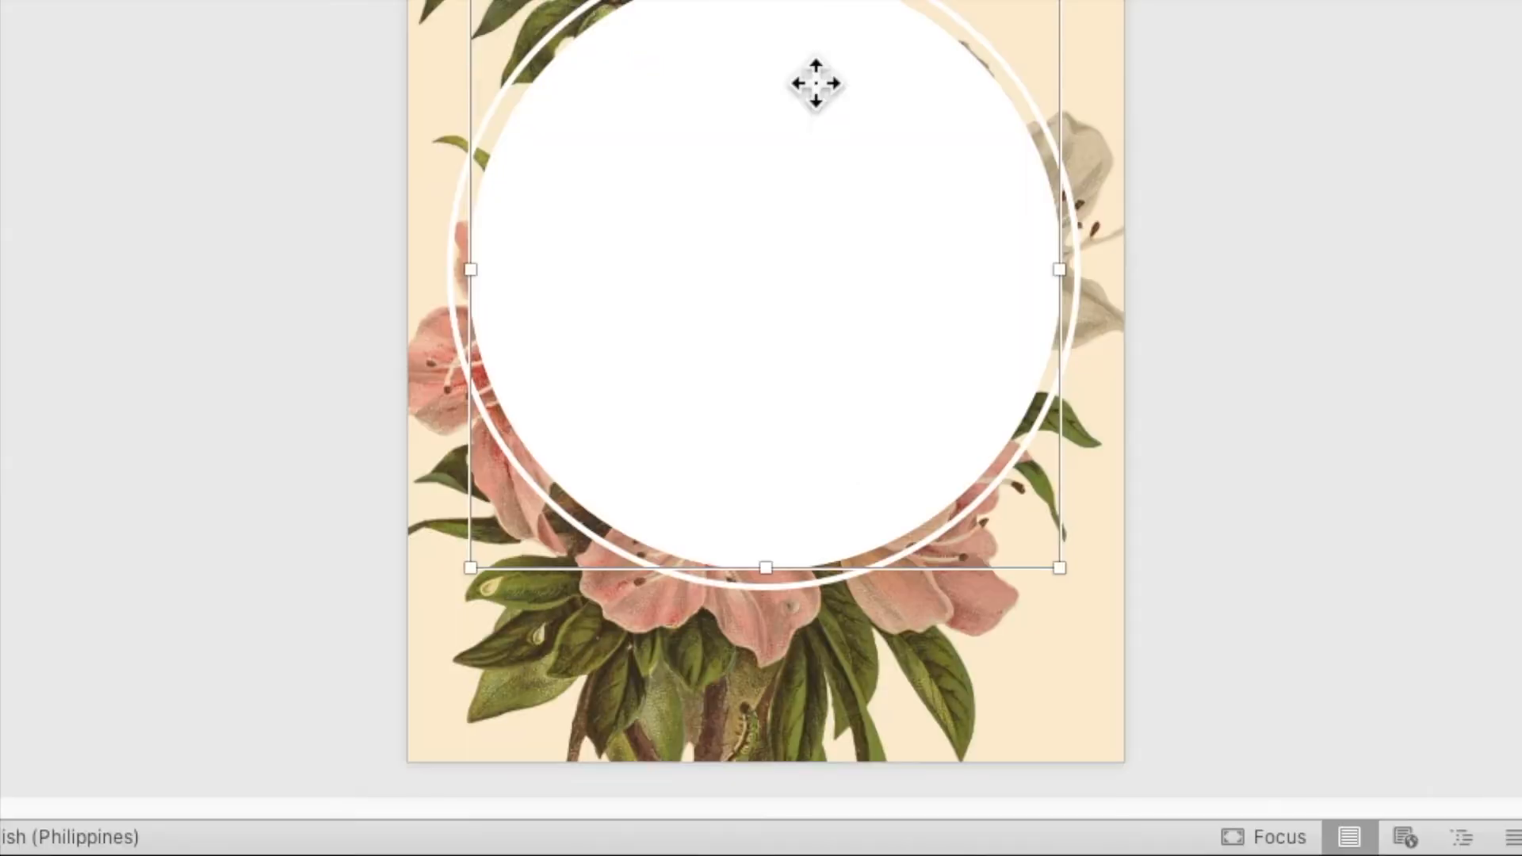
Set the white inner circle's fill transparency to 40% and deselect the circle
right_click(815, 82)
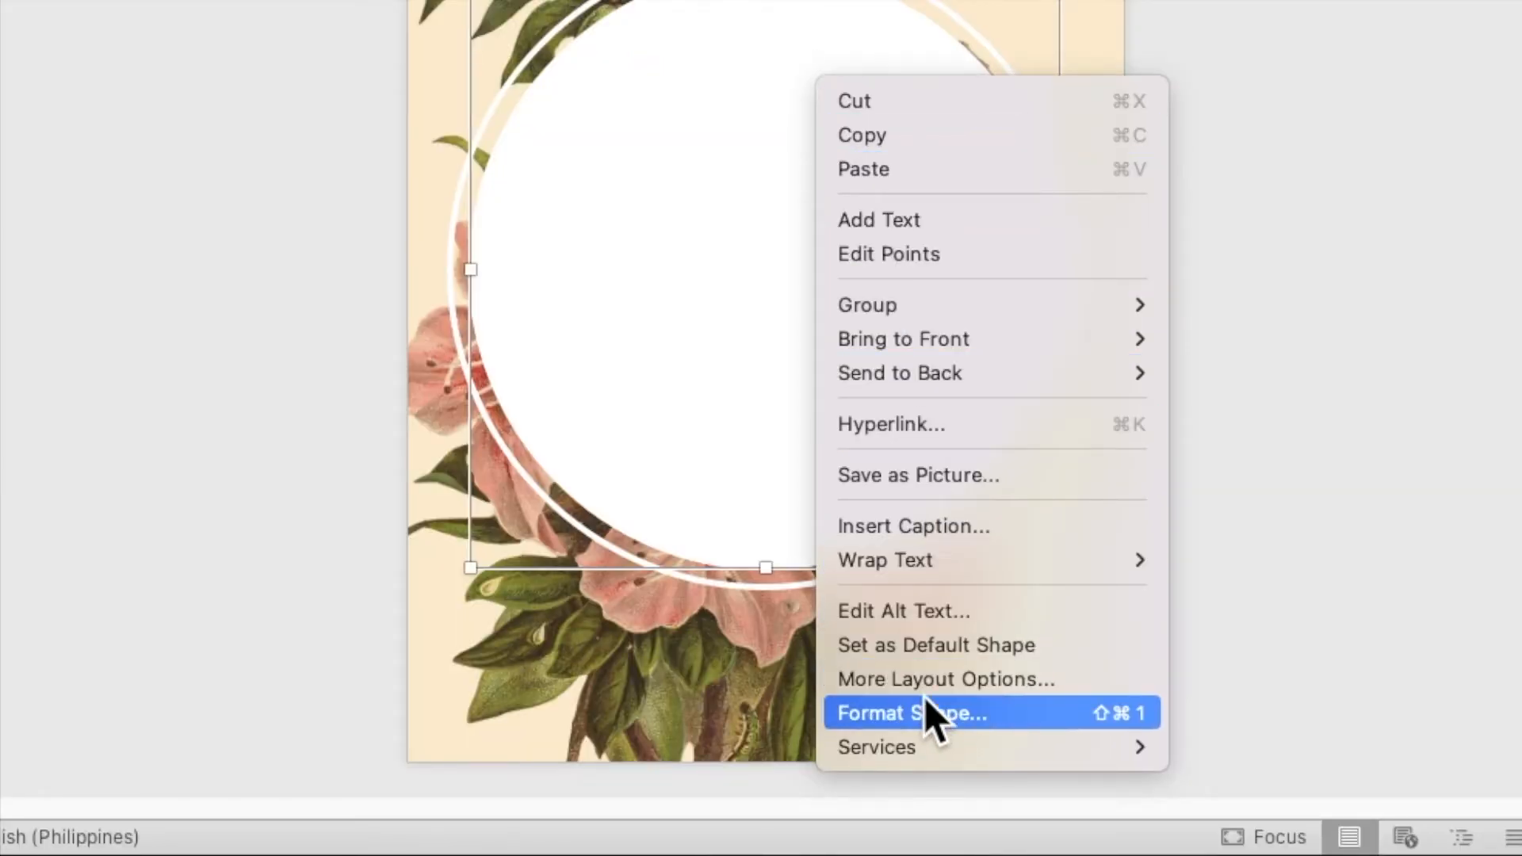
left_click(929, 720)
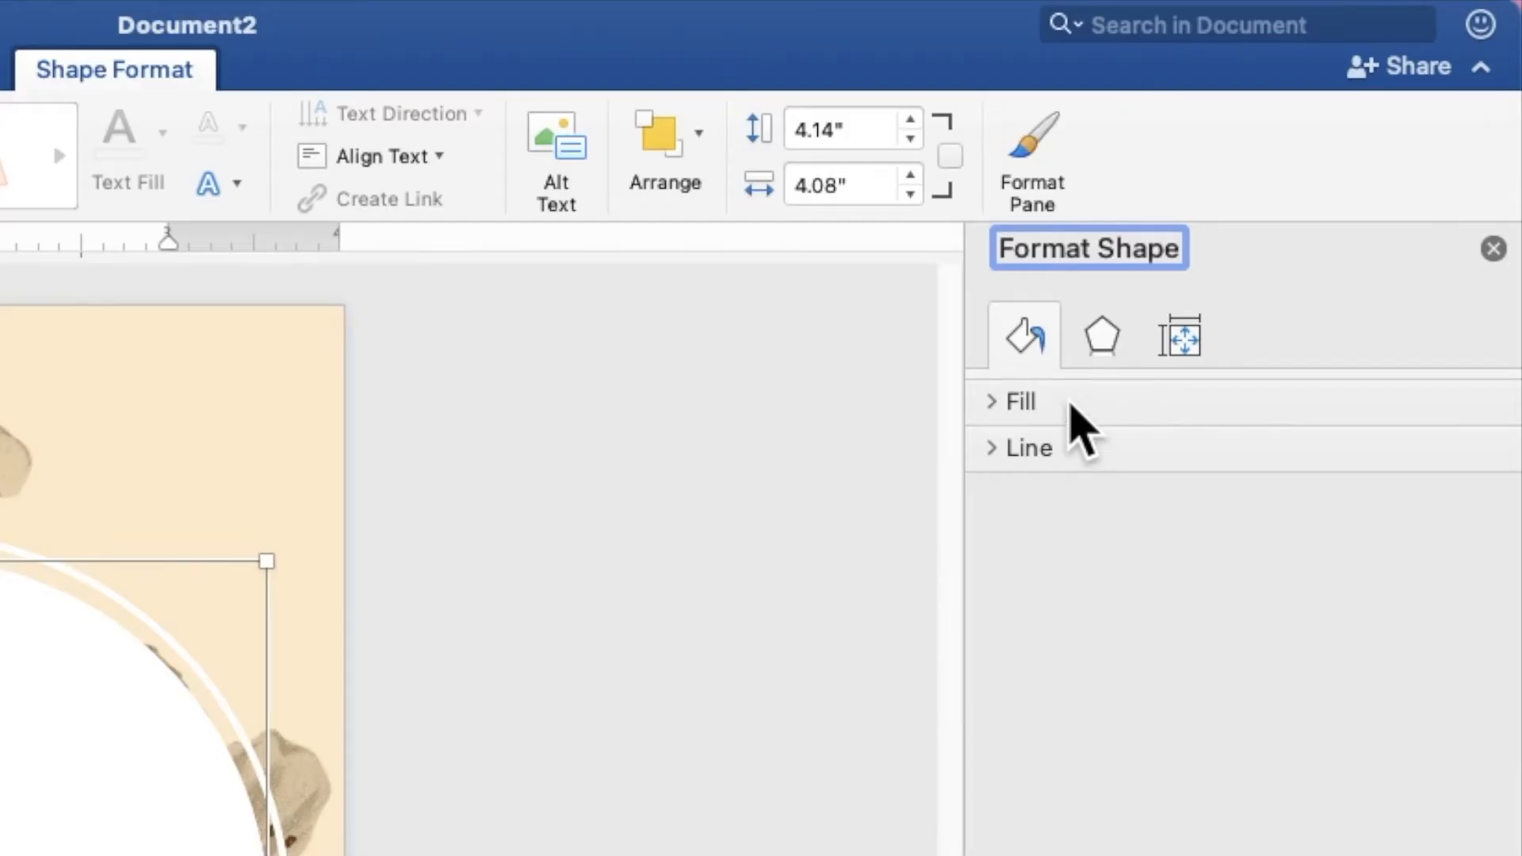
left_click(1264, 196)
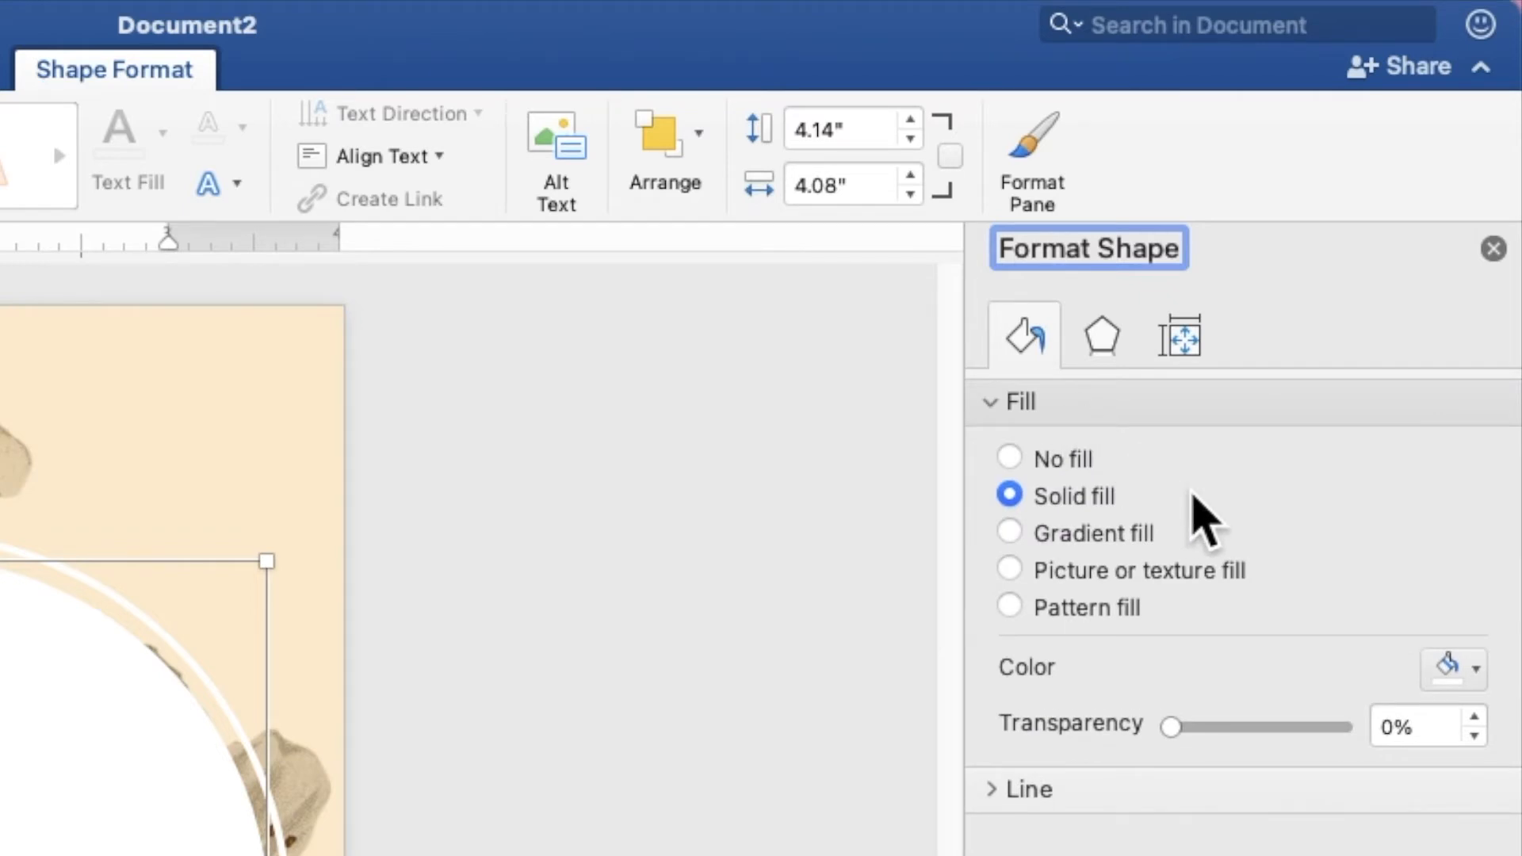
left_click(1432, 728)
left_click_drag(1431, 727, 1369, 724)
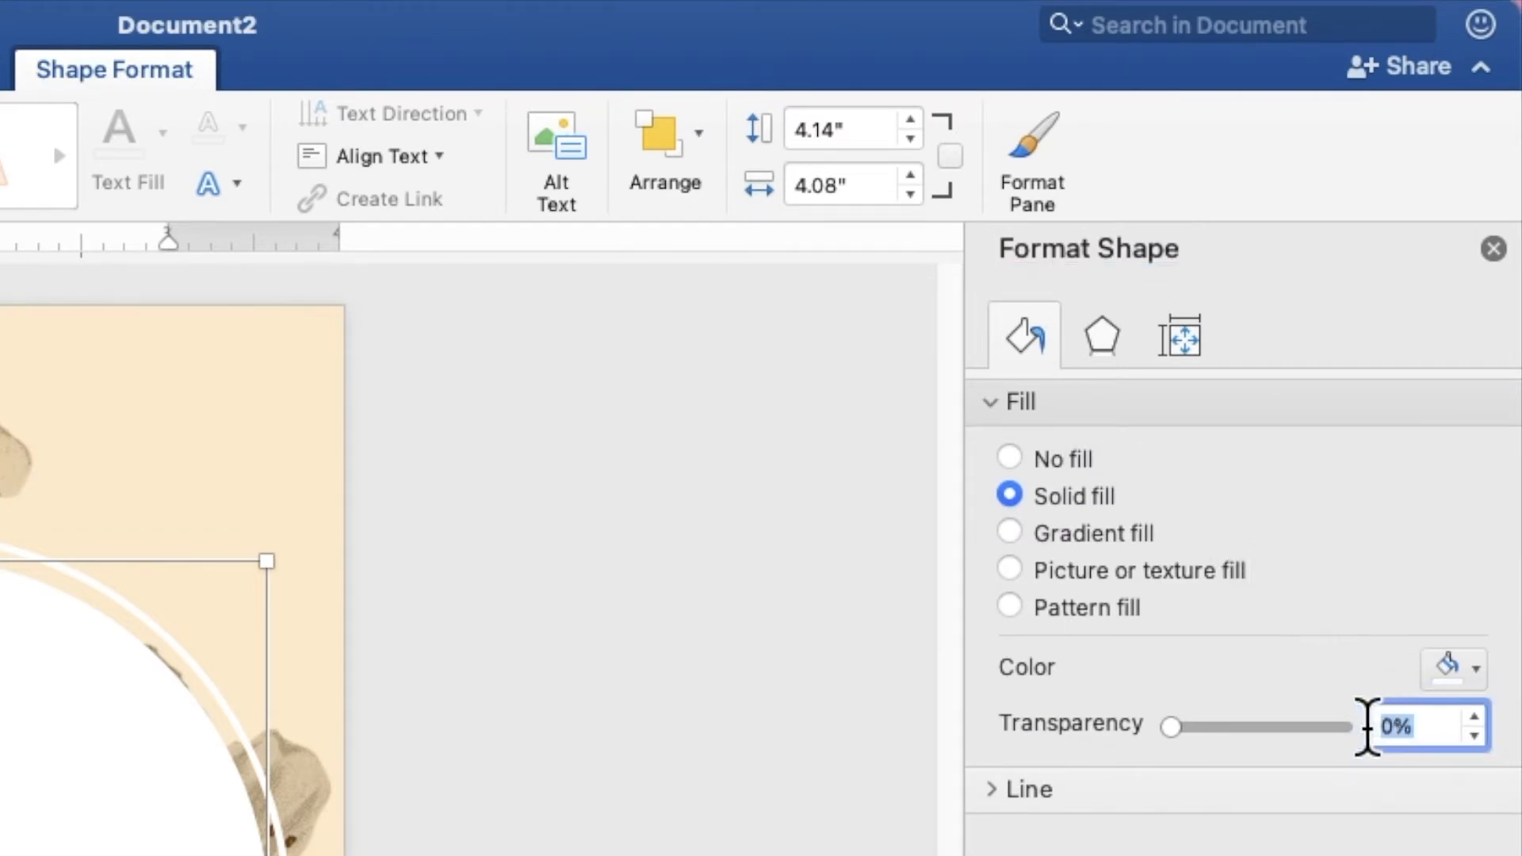
type("40")
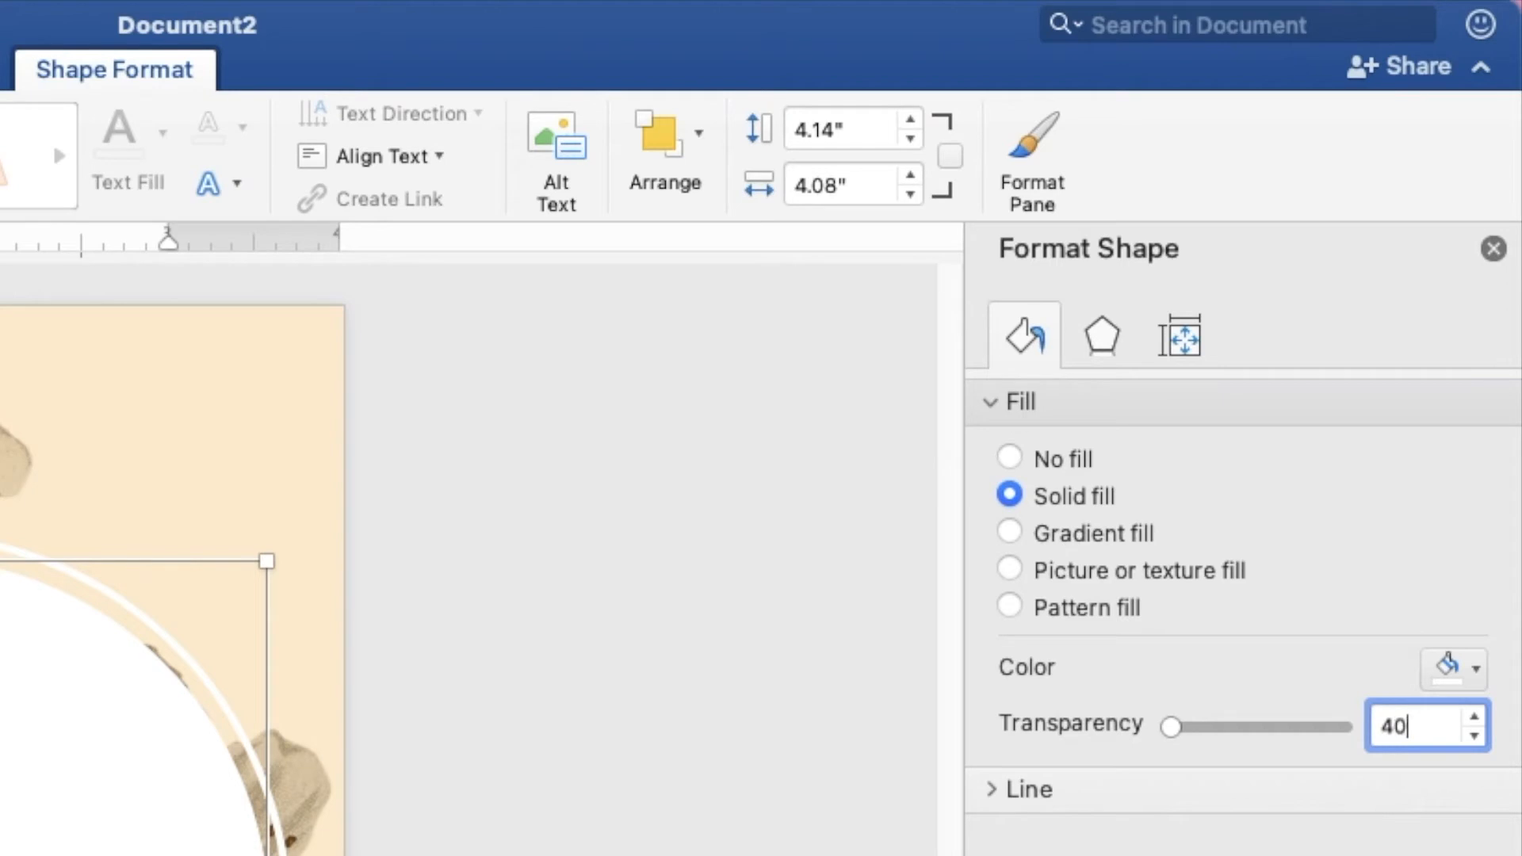
key("Return")
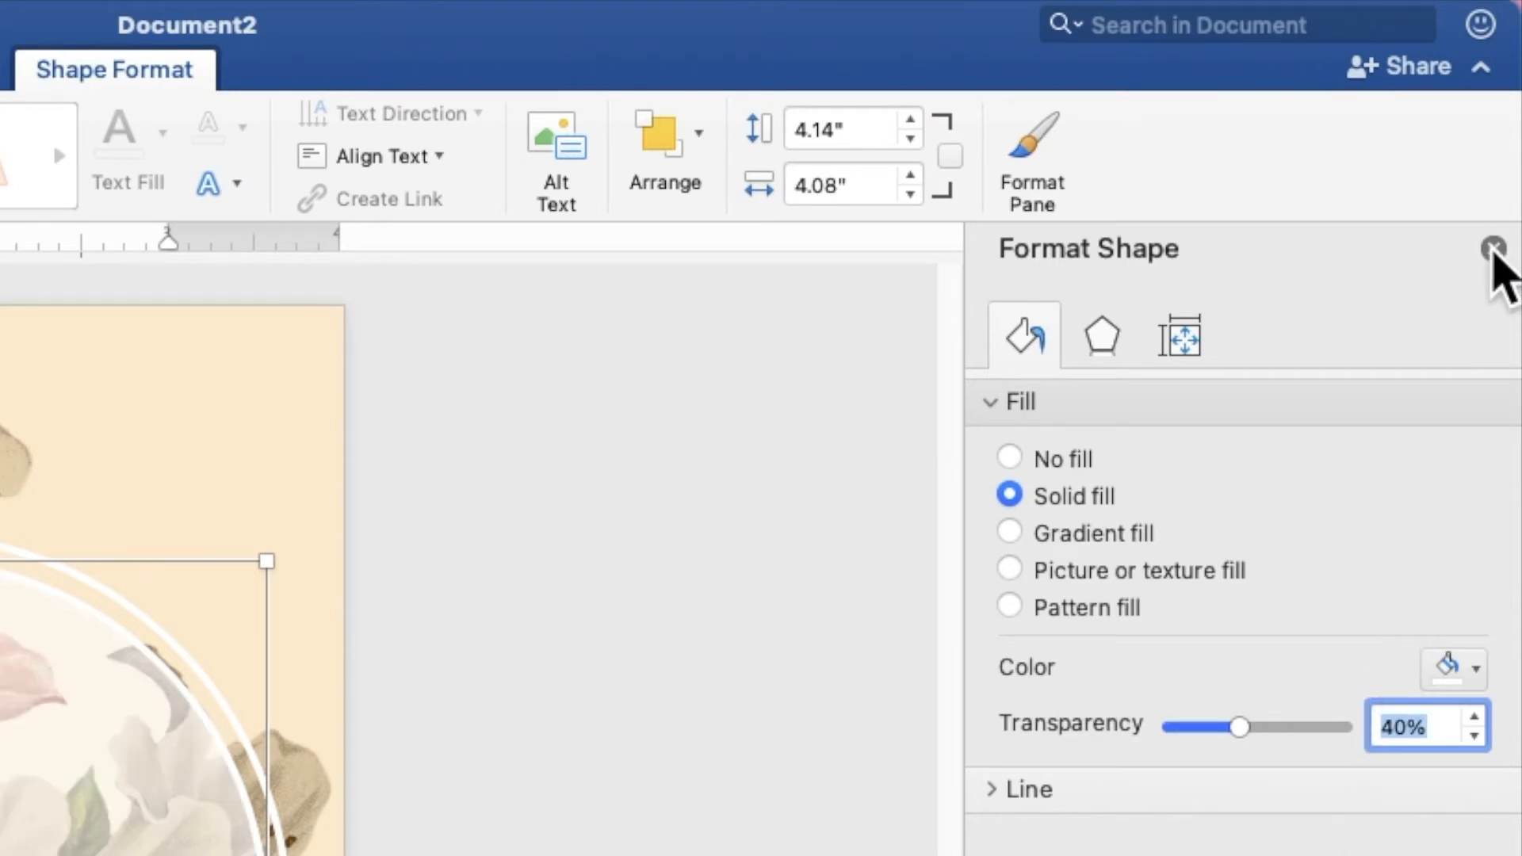
left_click(1493, 248)
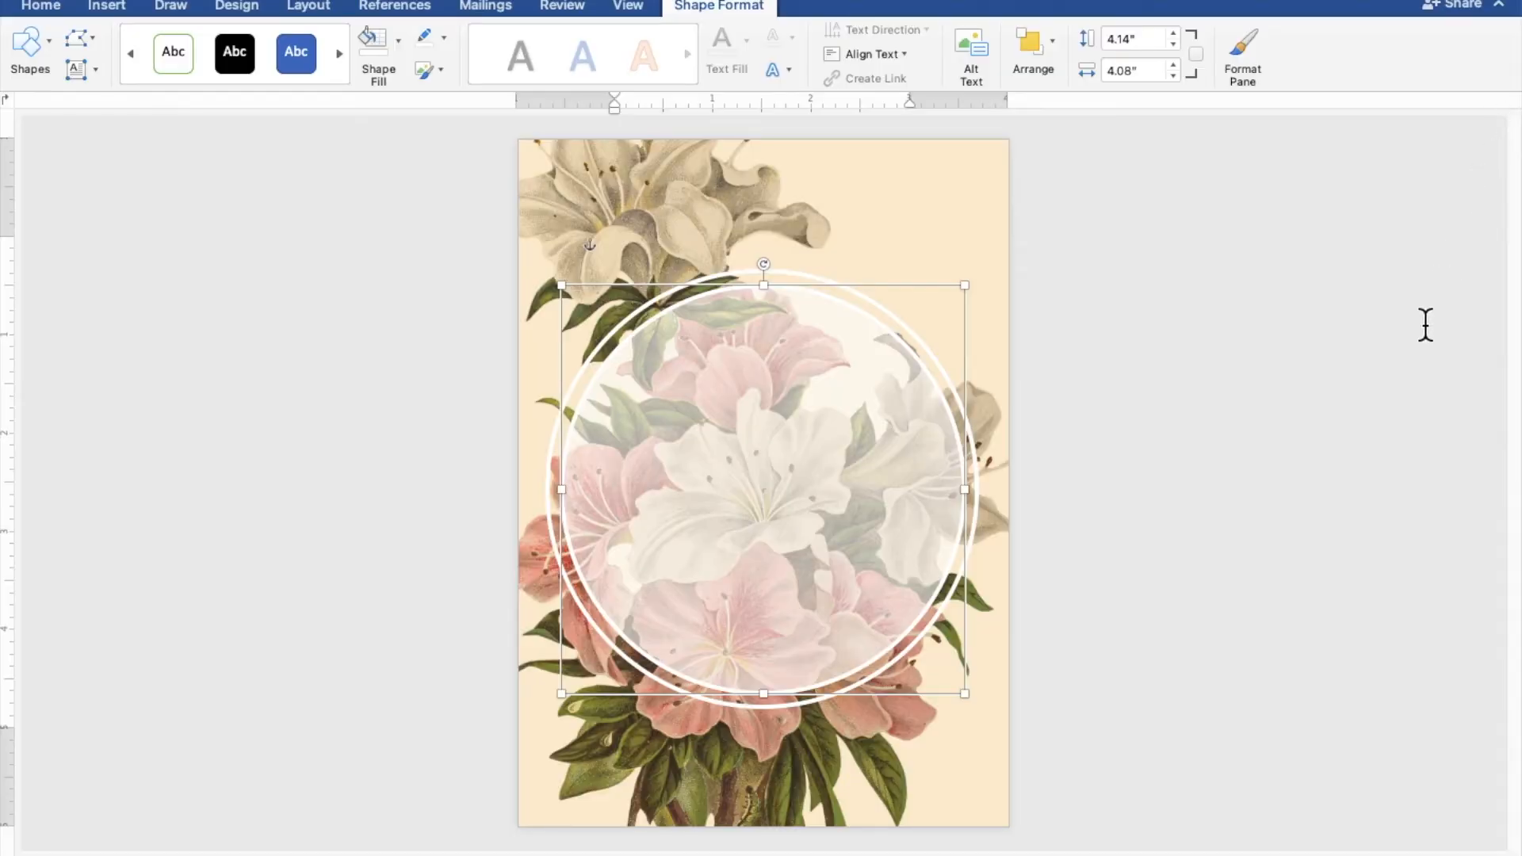
left_click(1275, 550)
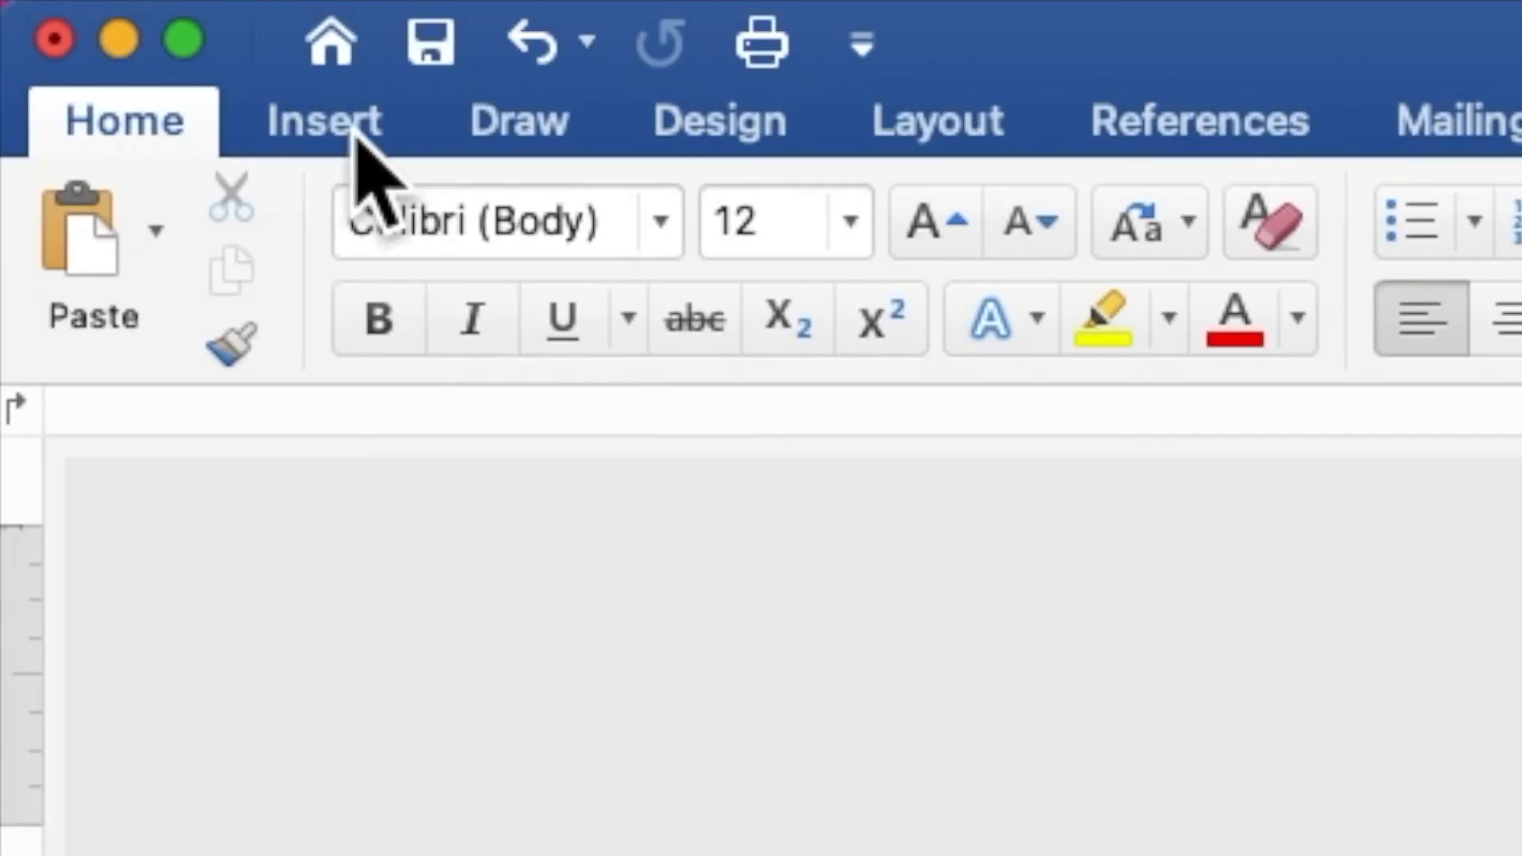
Draw a rectangle about 4.58" high and 4.56" wide covering both circles
left_click(352, 129)
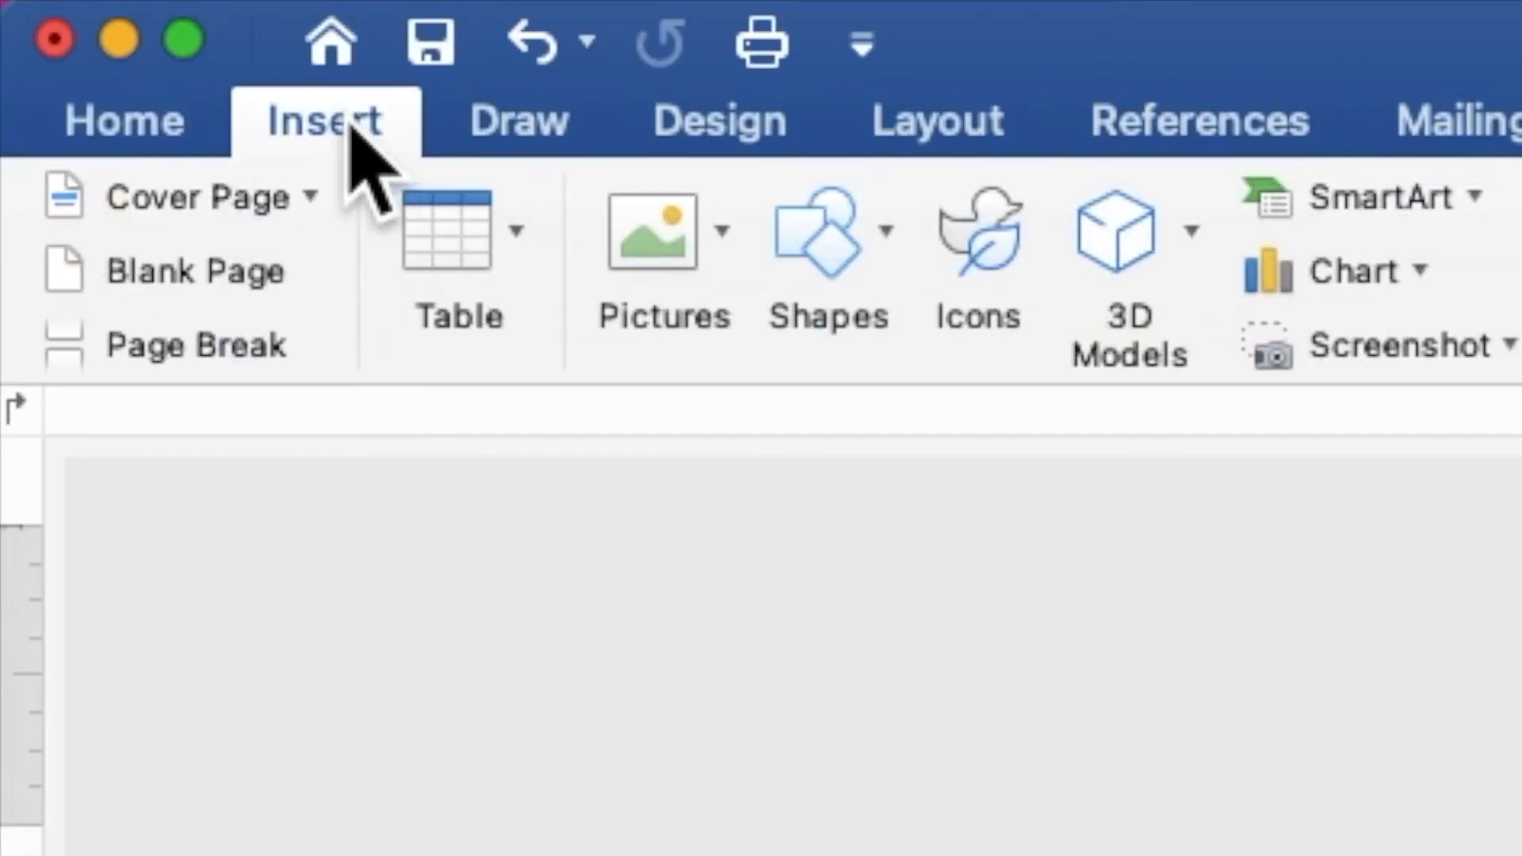
left_click(841, 258)
left_click(1126, 441)
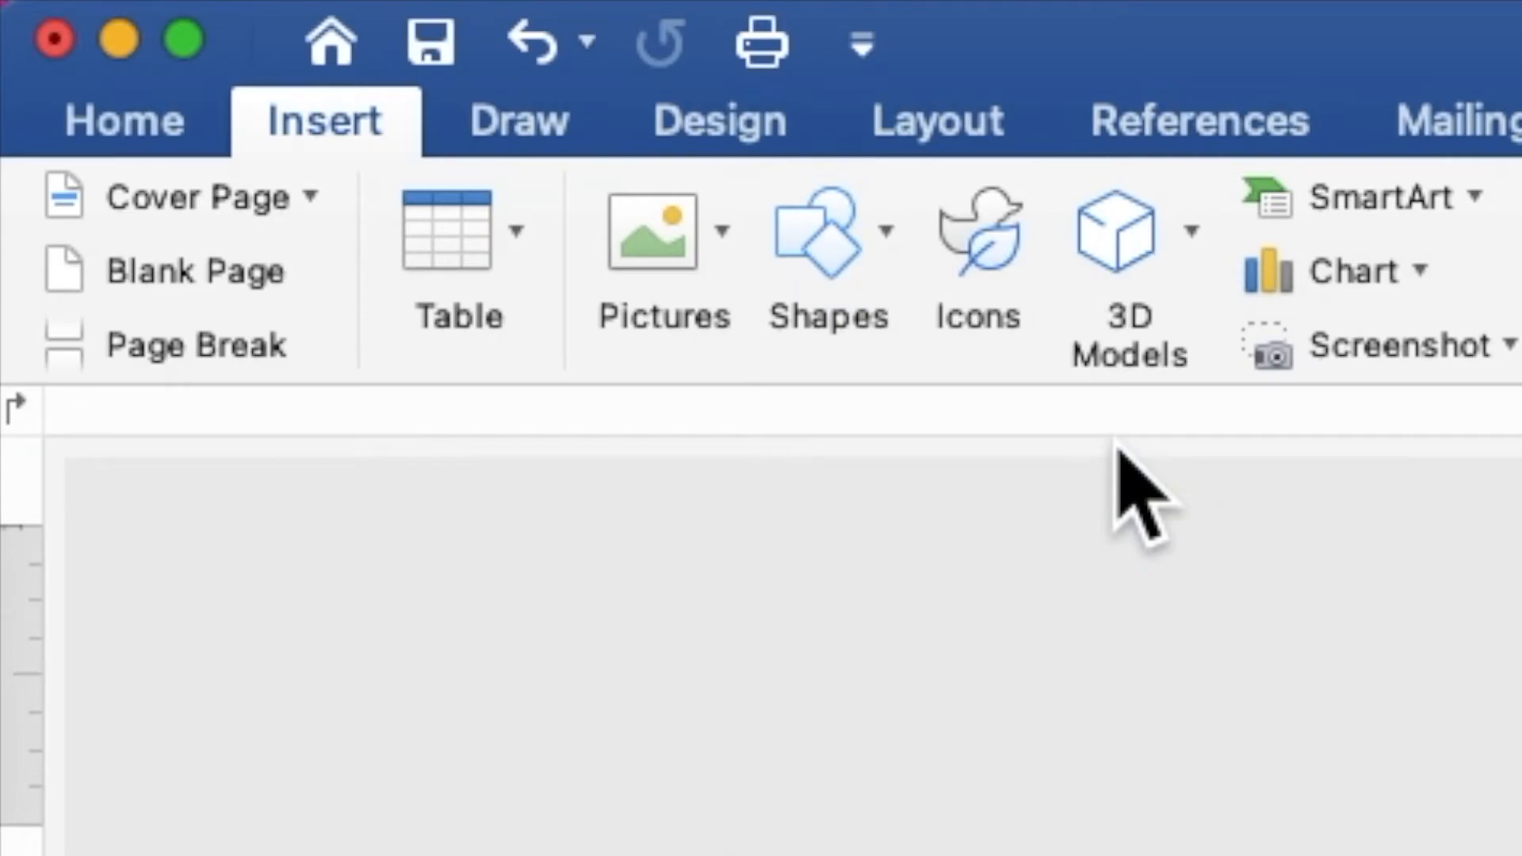
left_click_drag(539, 268, 983, 717)
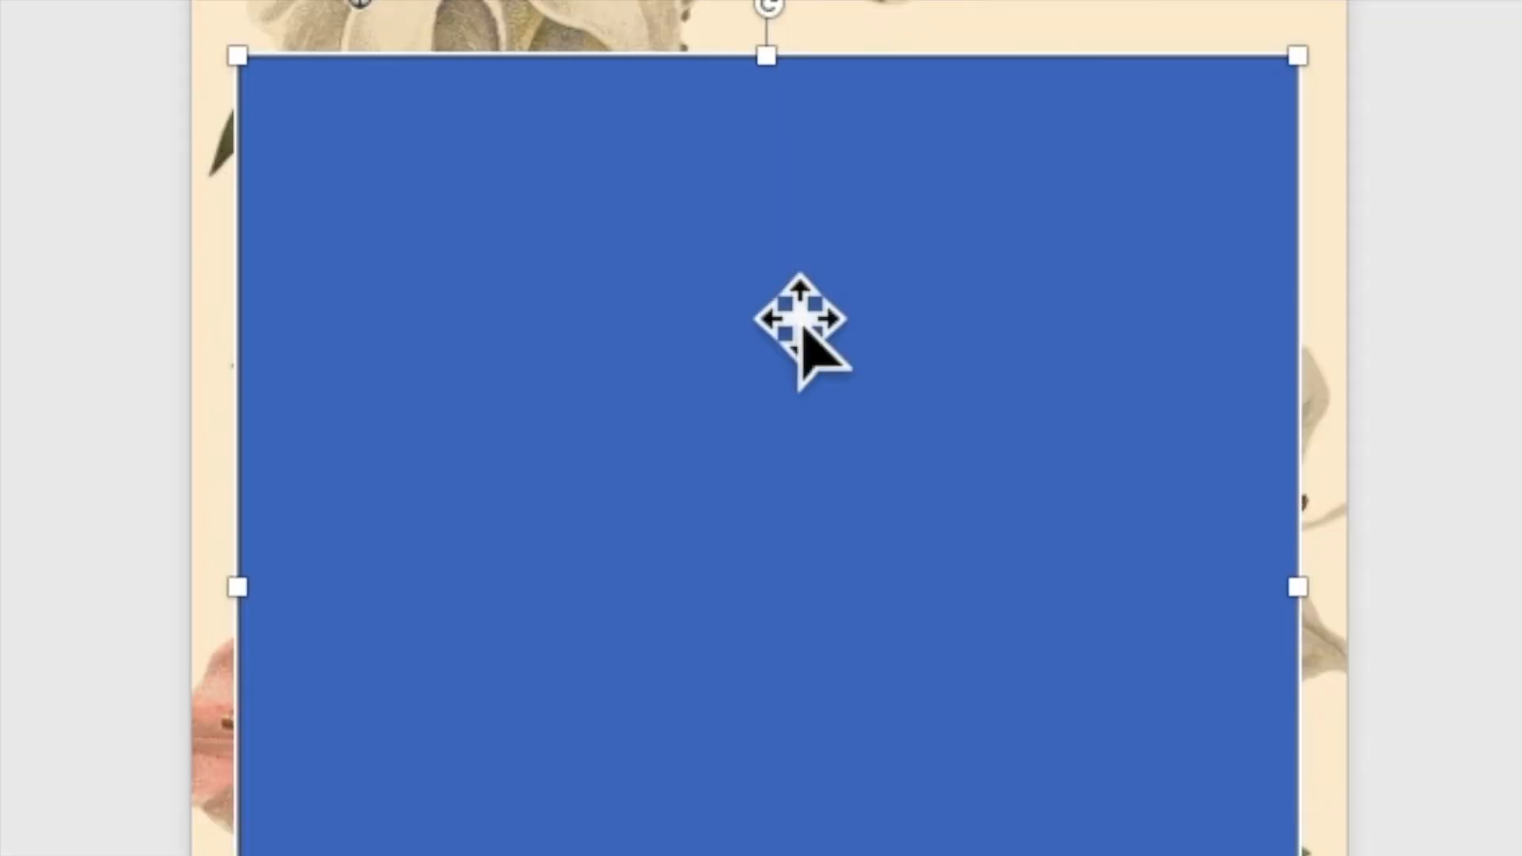
Add the text "please join us for" inside the rectangle, all in lowercase
right_click(800, 317)
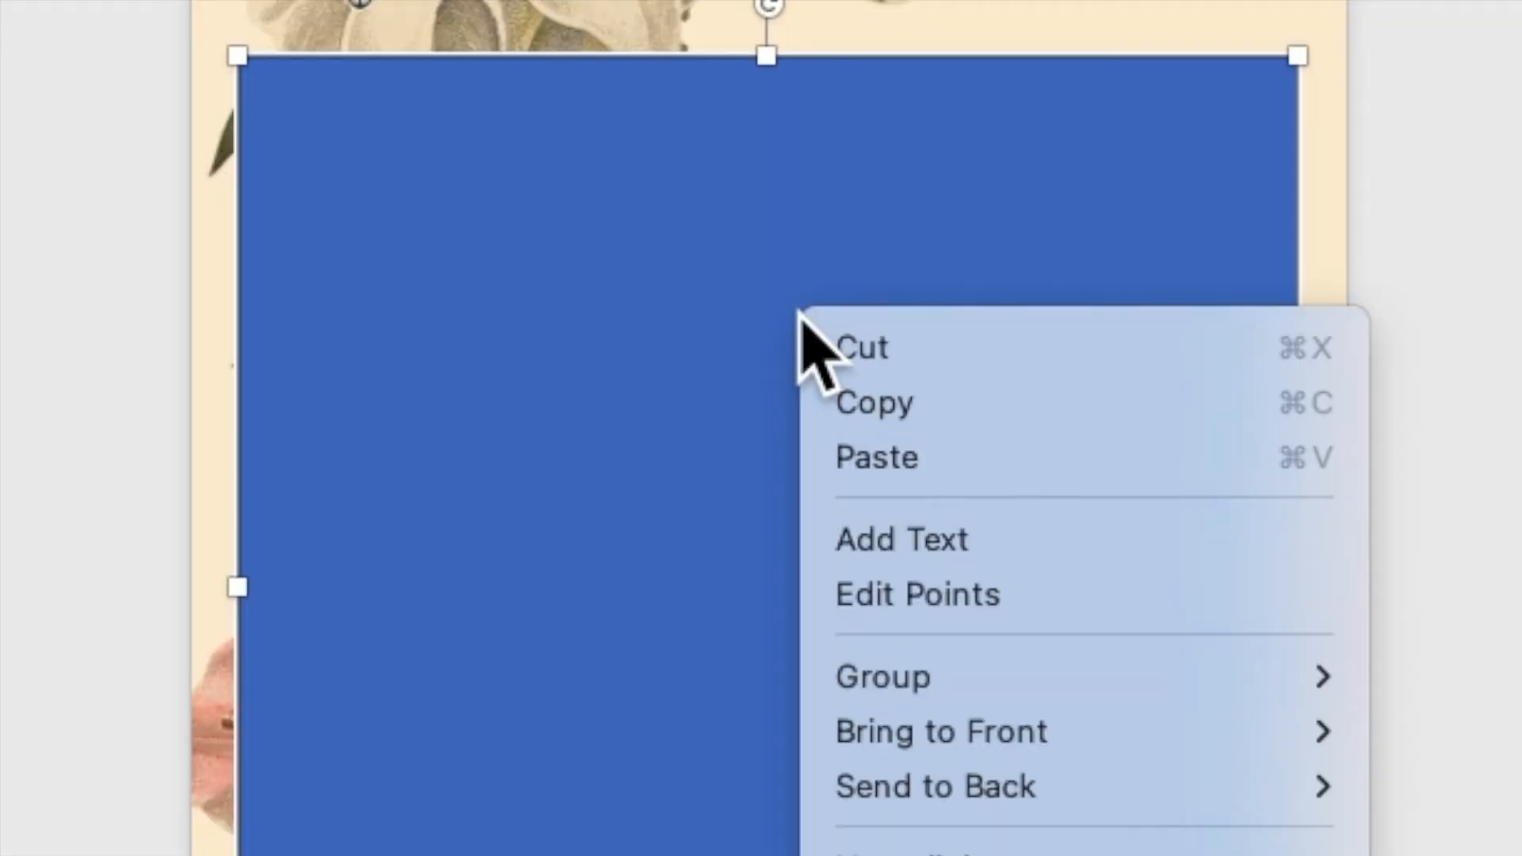
left_click(869, 535)
scroll(806, 475, "up", 4)
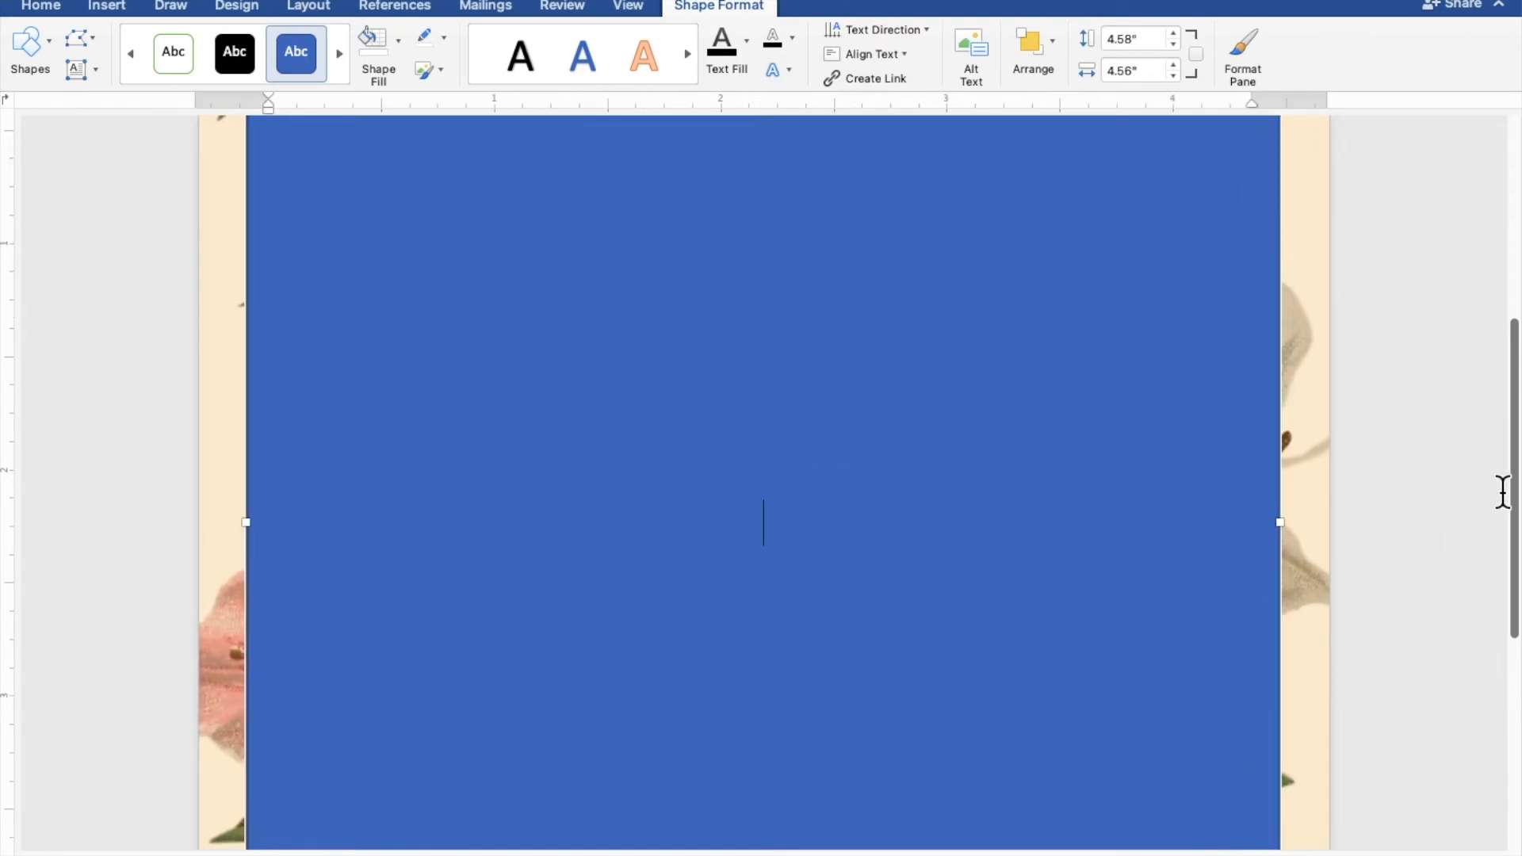
type("please")
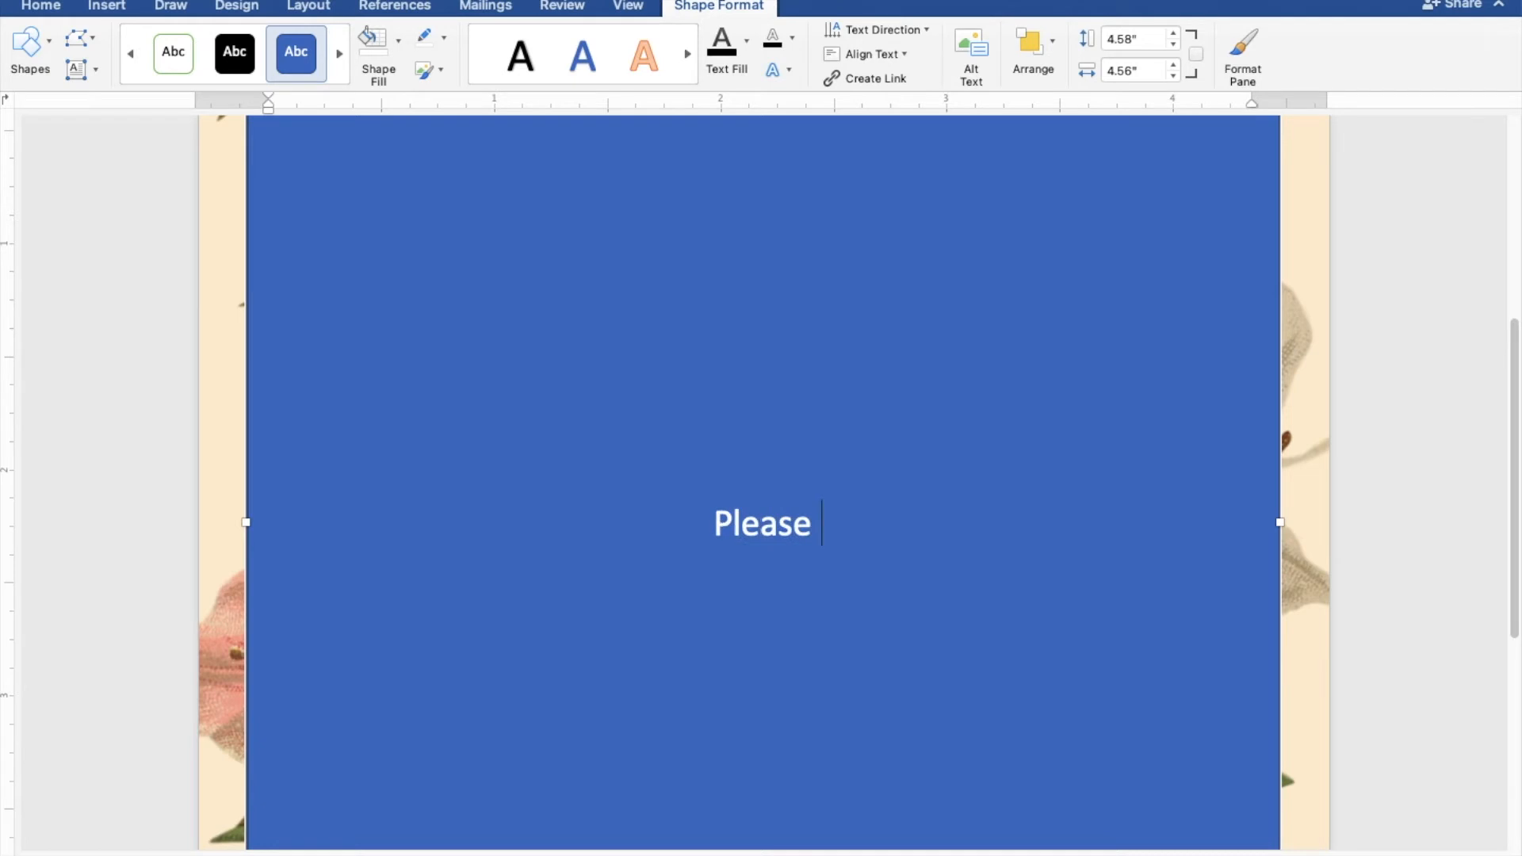
type(" join")
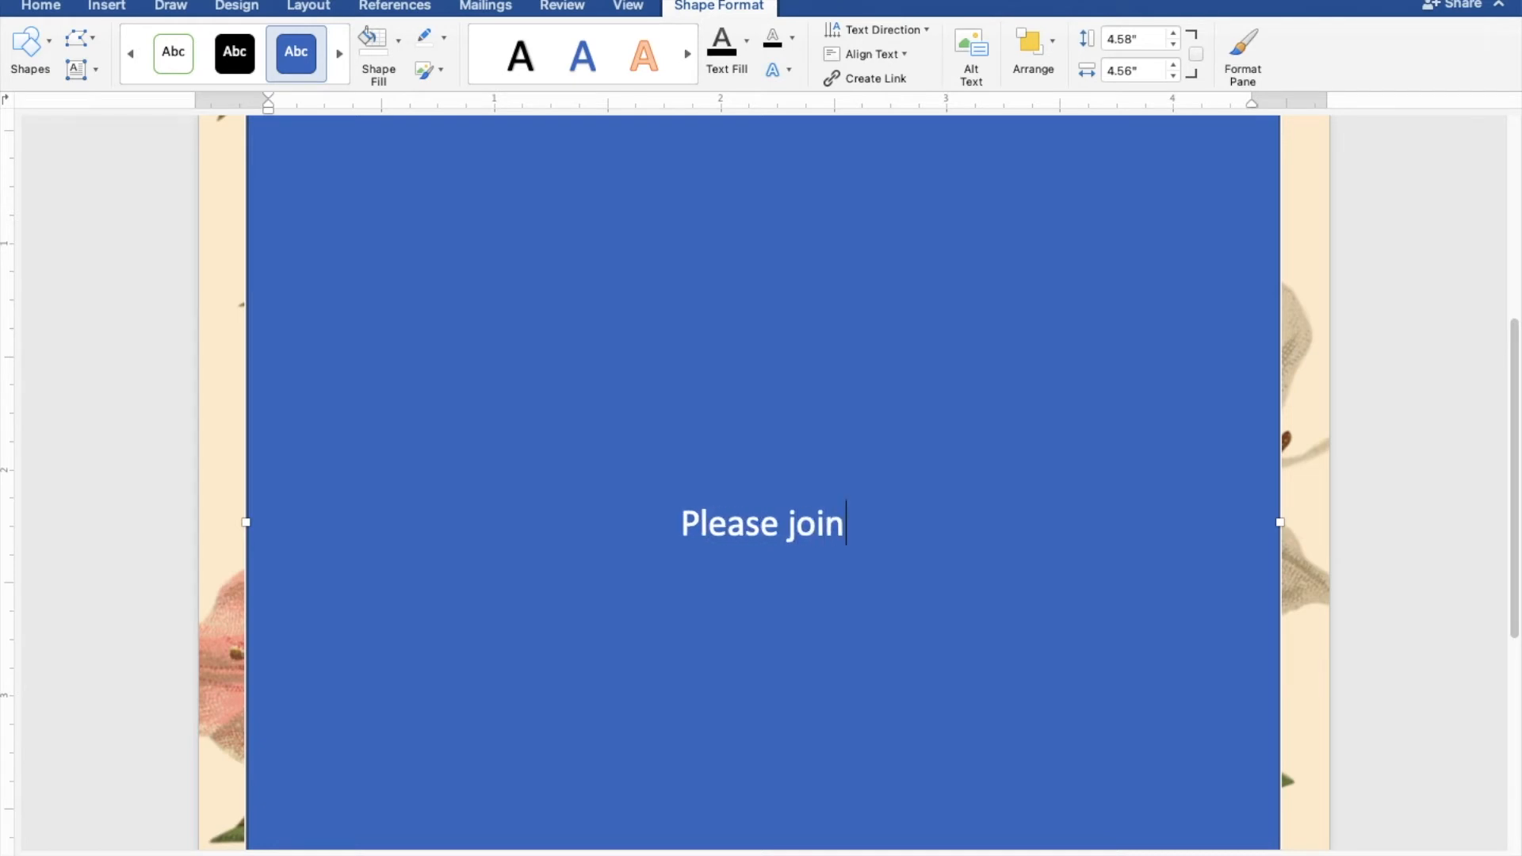
type(" us for")
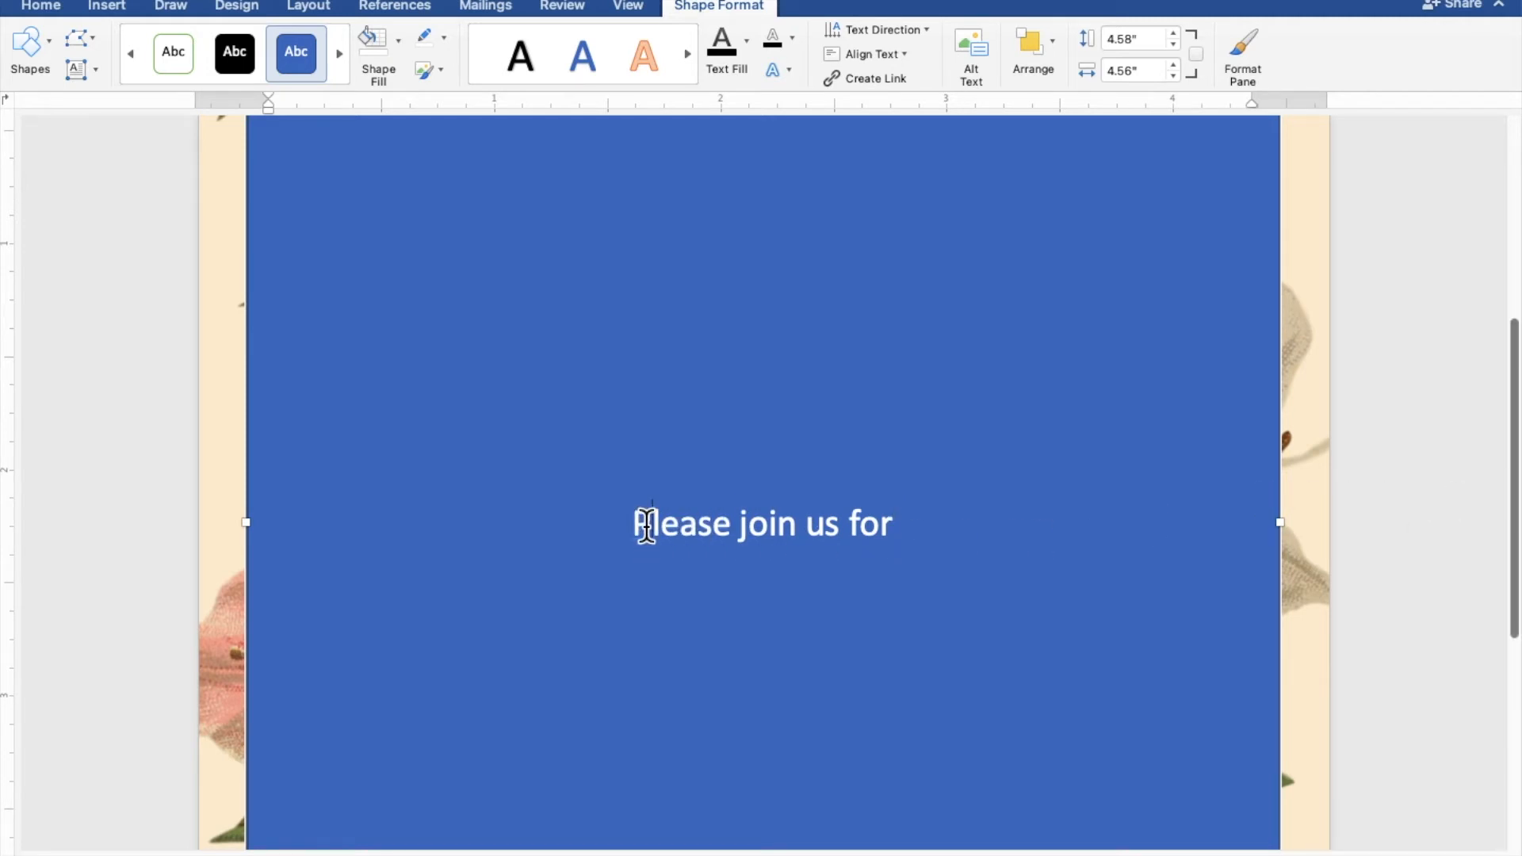
left_click_drag(637, 527, 647, 527)
type("p")
Add a second line reading "the wedding celebration of" below the opening line
key("Return")
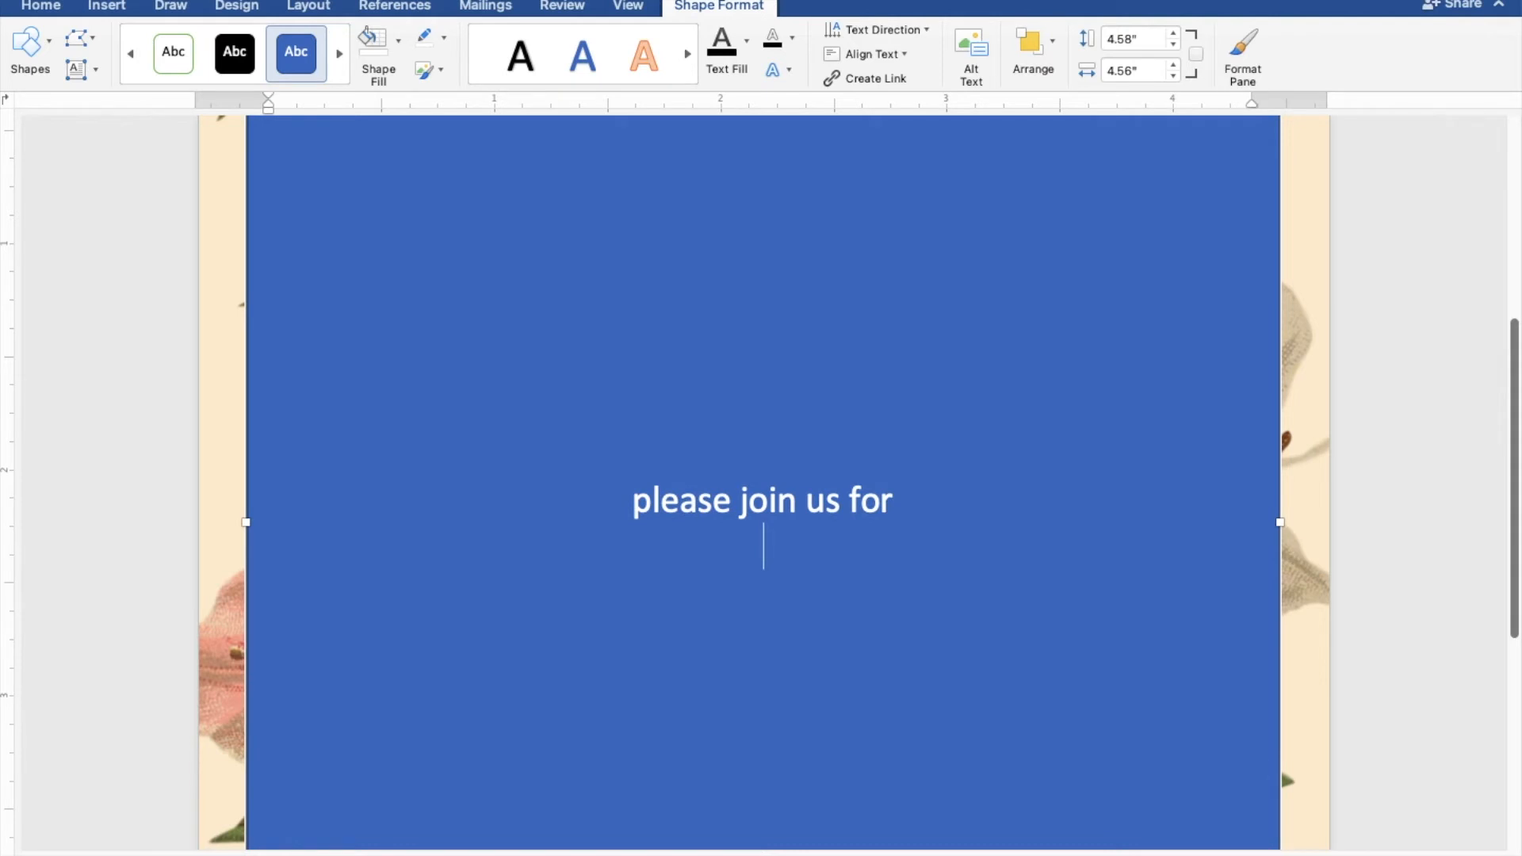
type("the wedd")
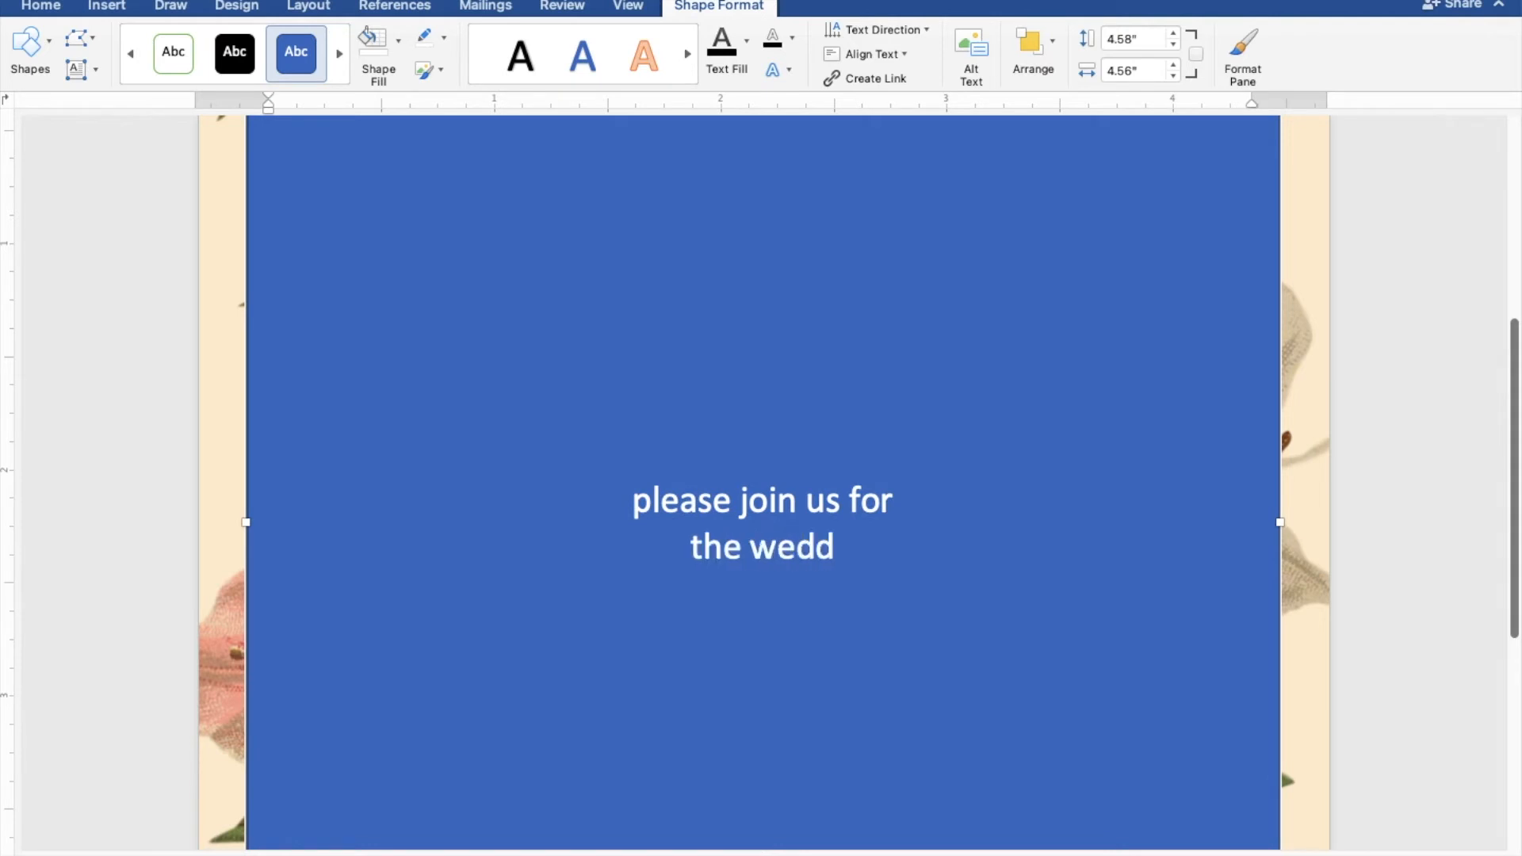
type("ing celebration of")
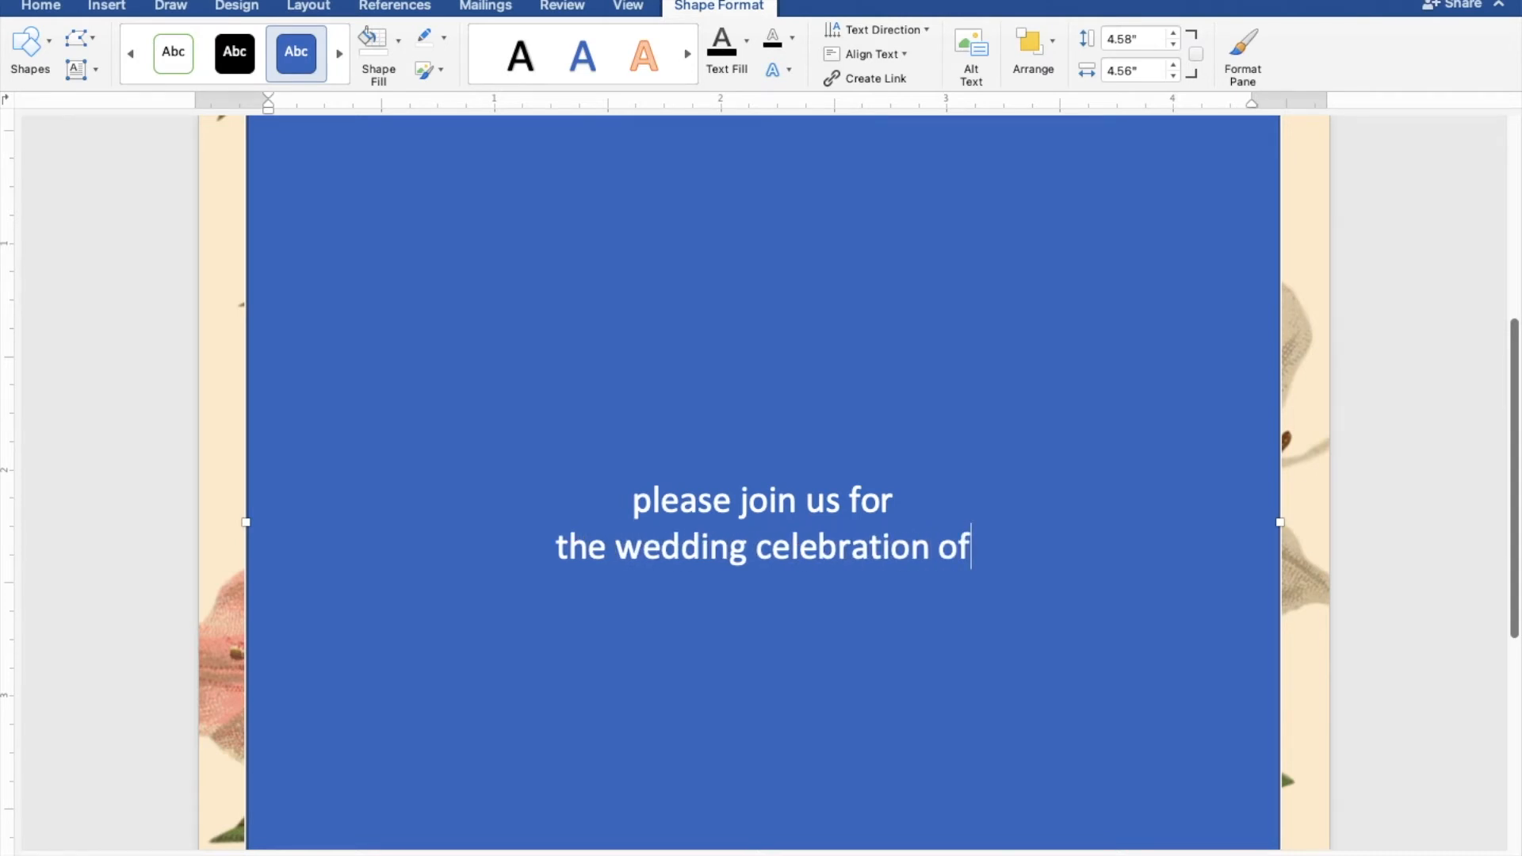
Enter the groom's first name and surname in capitals on two separate lines, followed by a new empty line
key("Return")
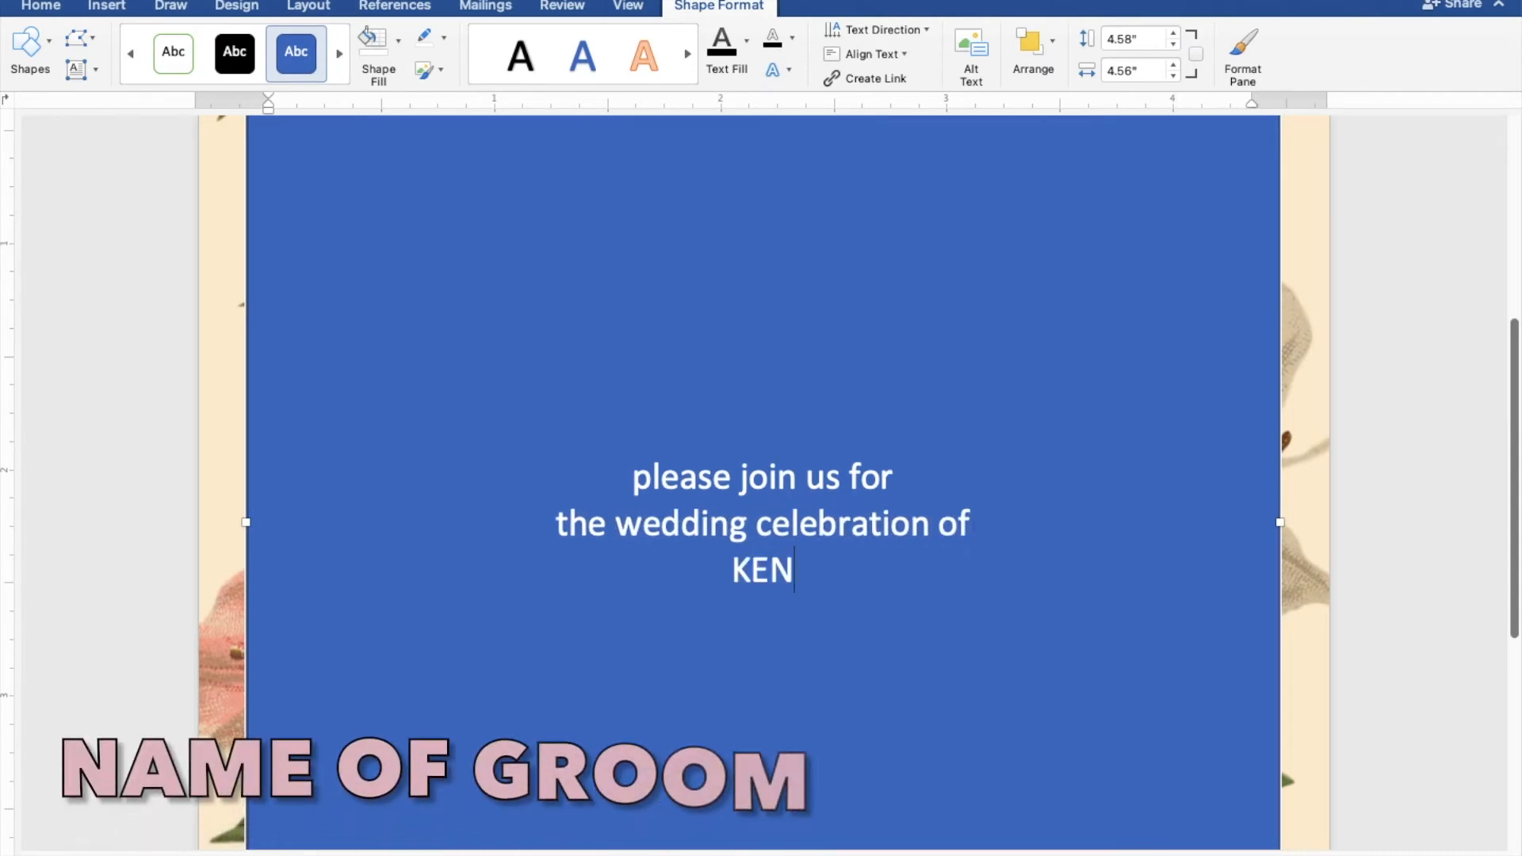
key("Return")
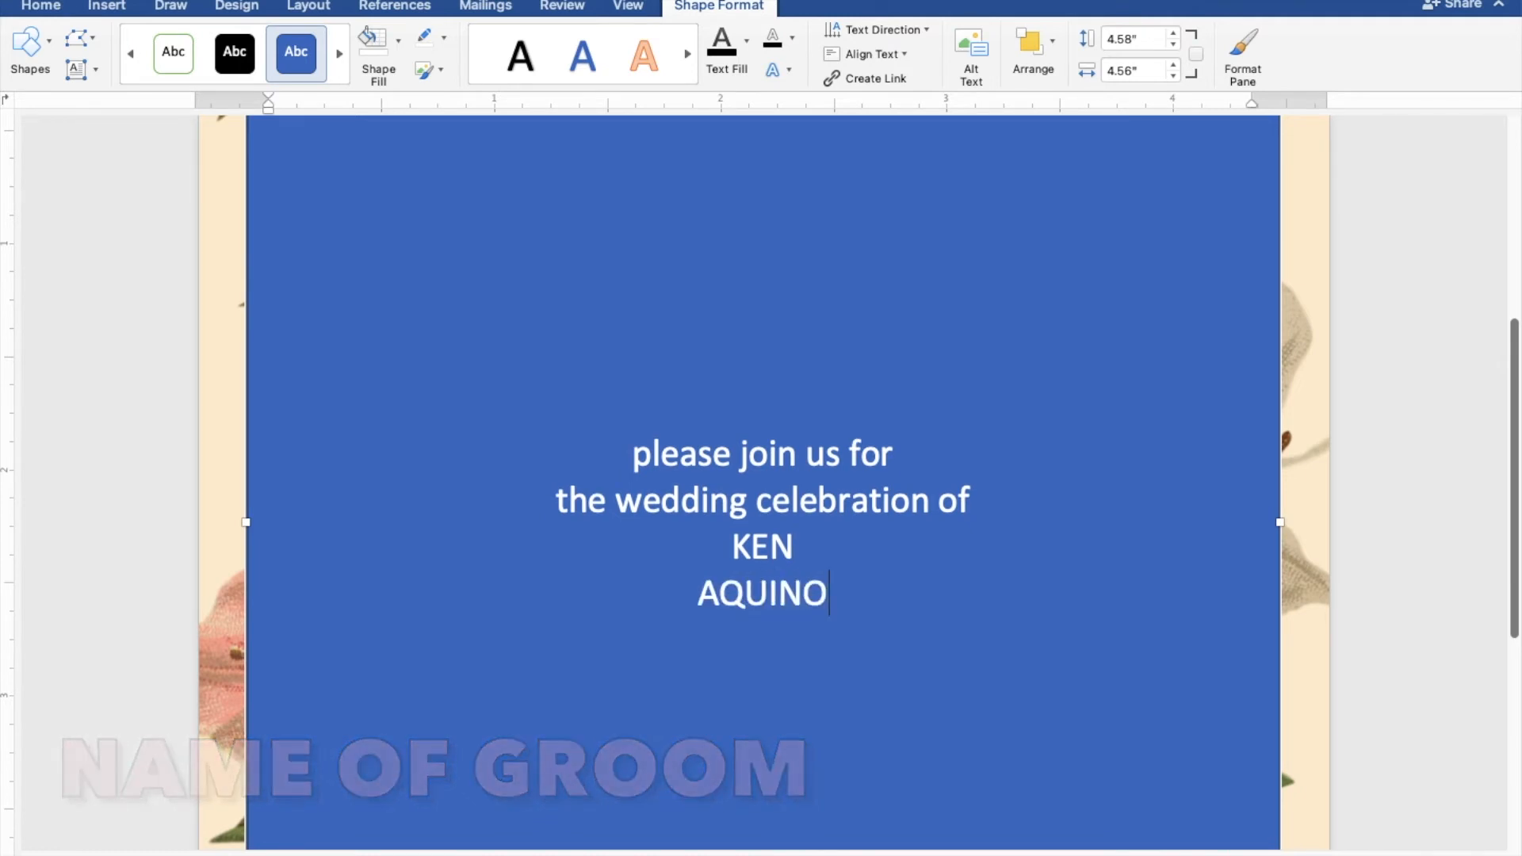
key("Return")
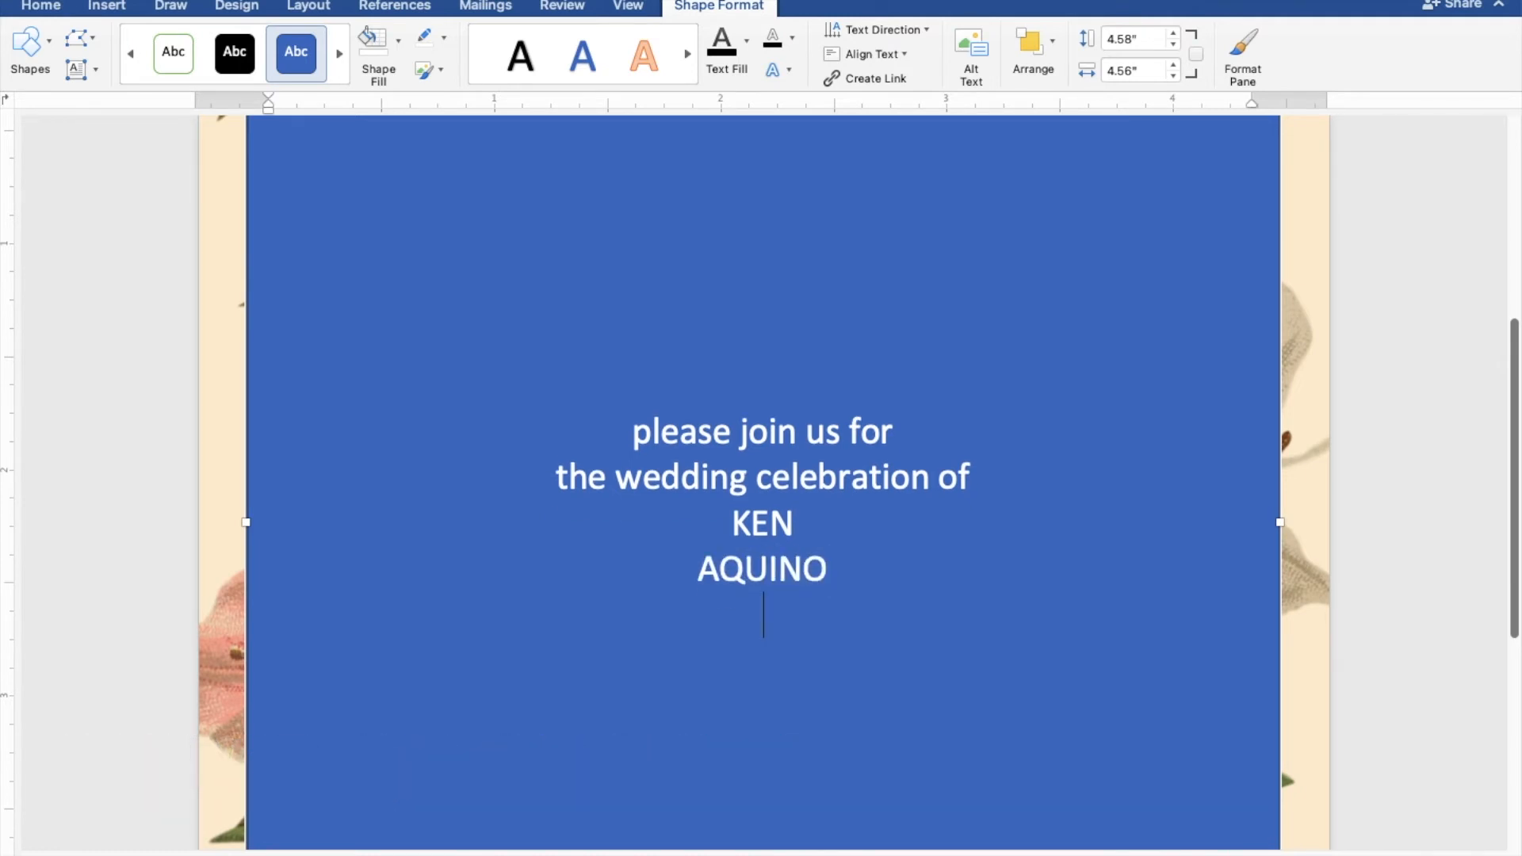
Add the line "And" below the groom's surname, followed by the bride's first name and surname in capitals on two separate lines
type("and")
key("Return")
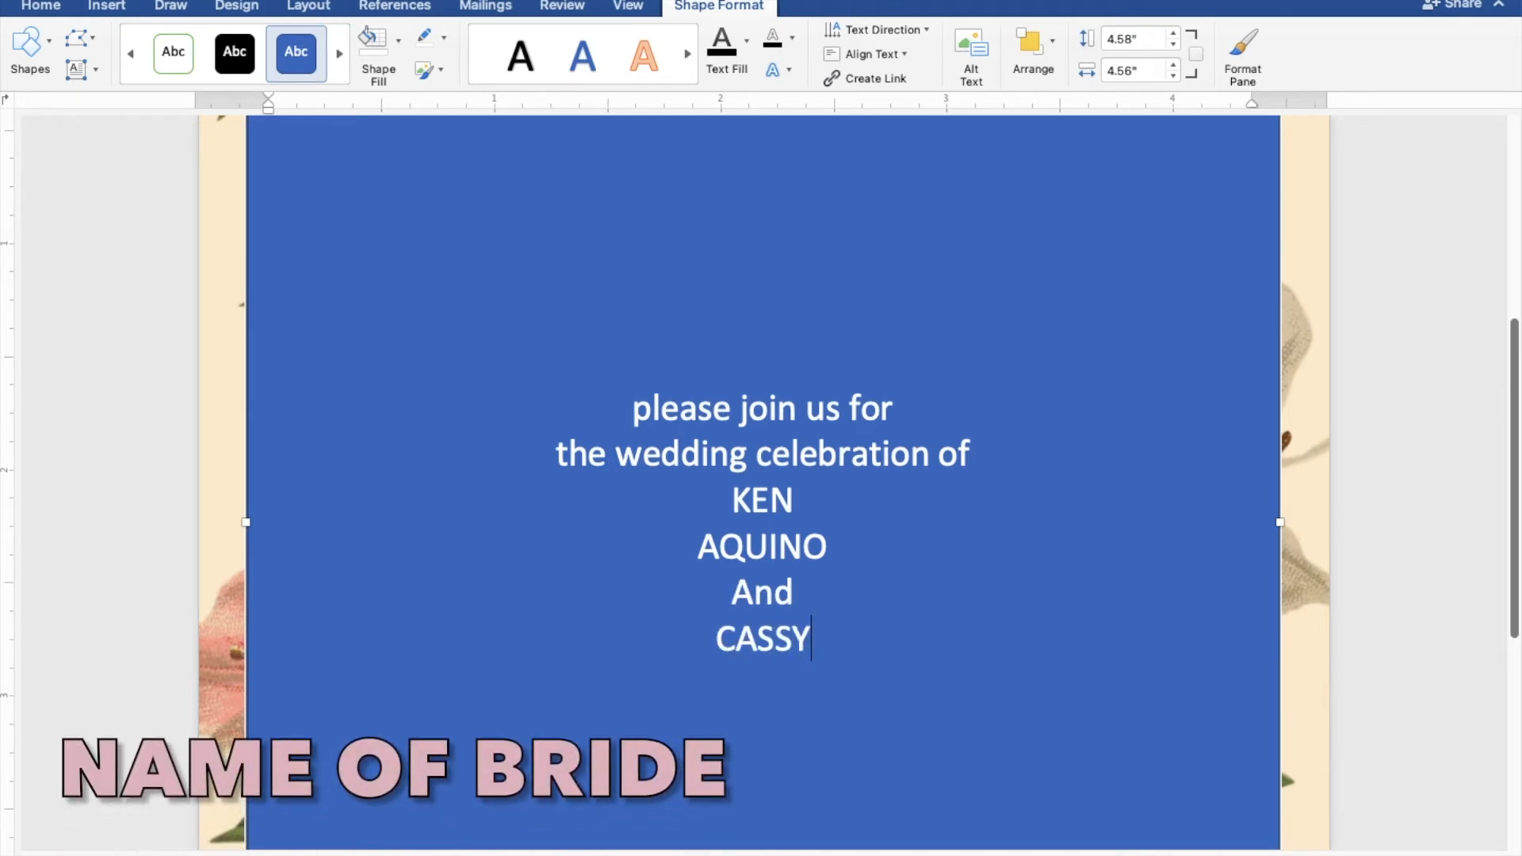
key("Return")
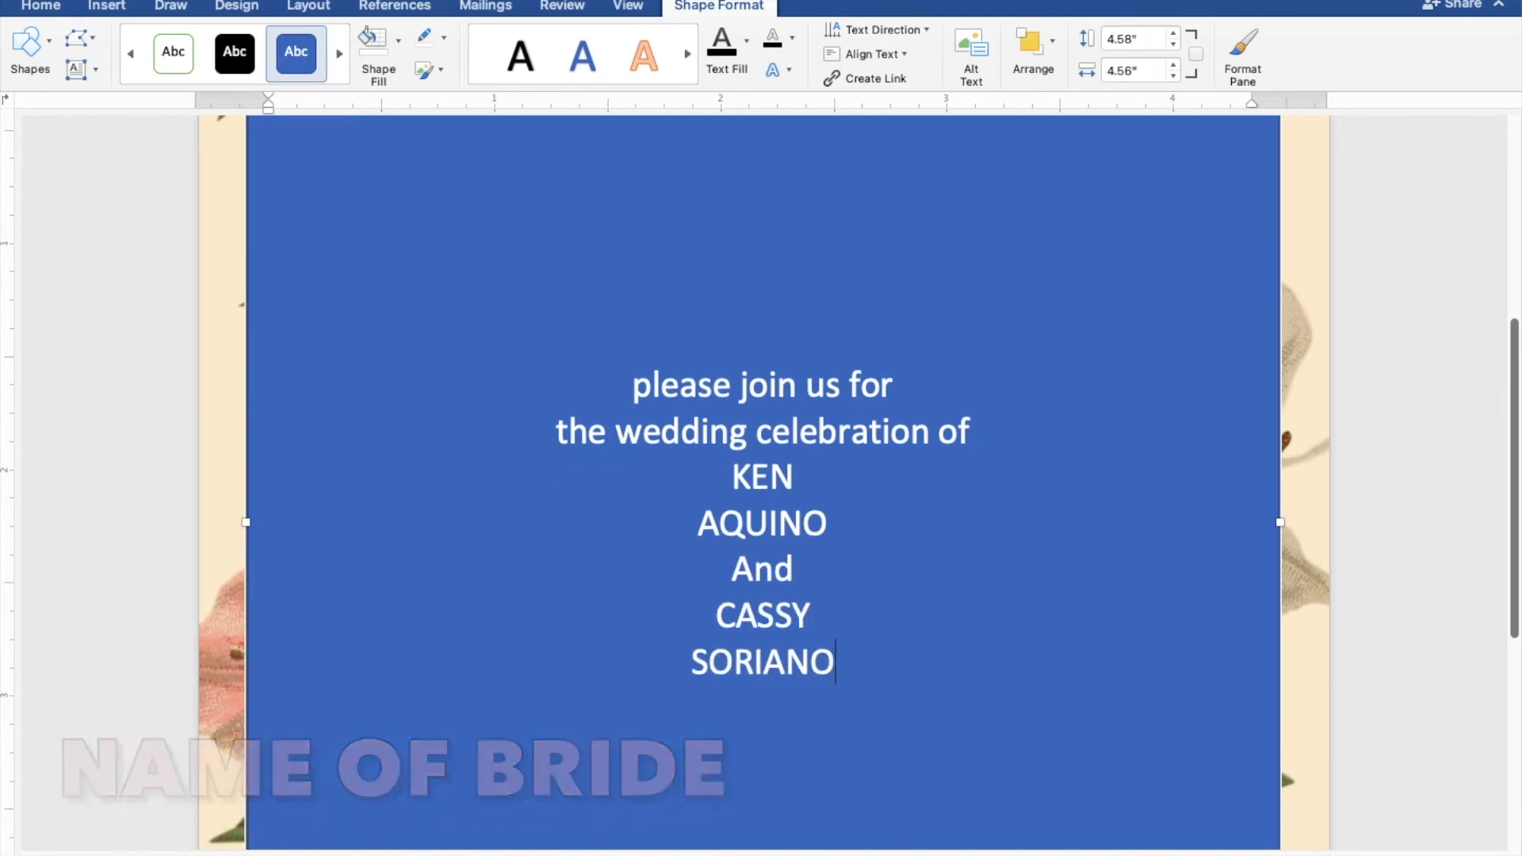
Add the date line "sunday, february 27, 2022" below the bride's surname, keeping it all in lowercase
key("Return")
type("sunday")
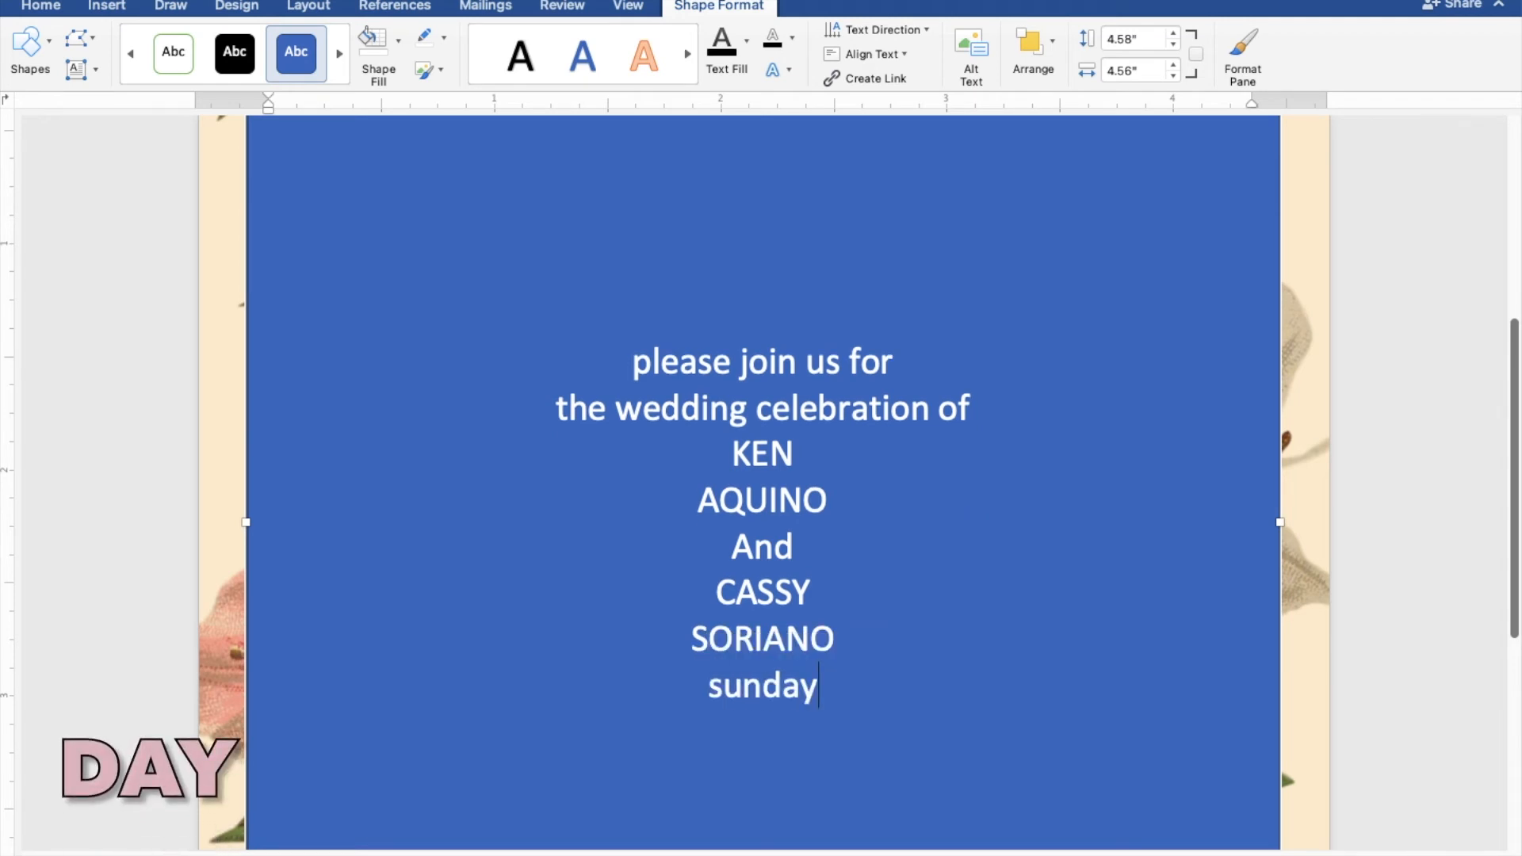
type(",")
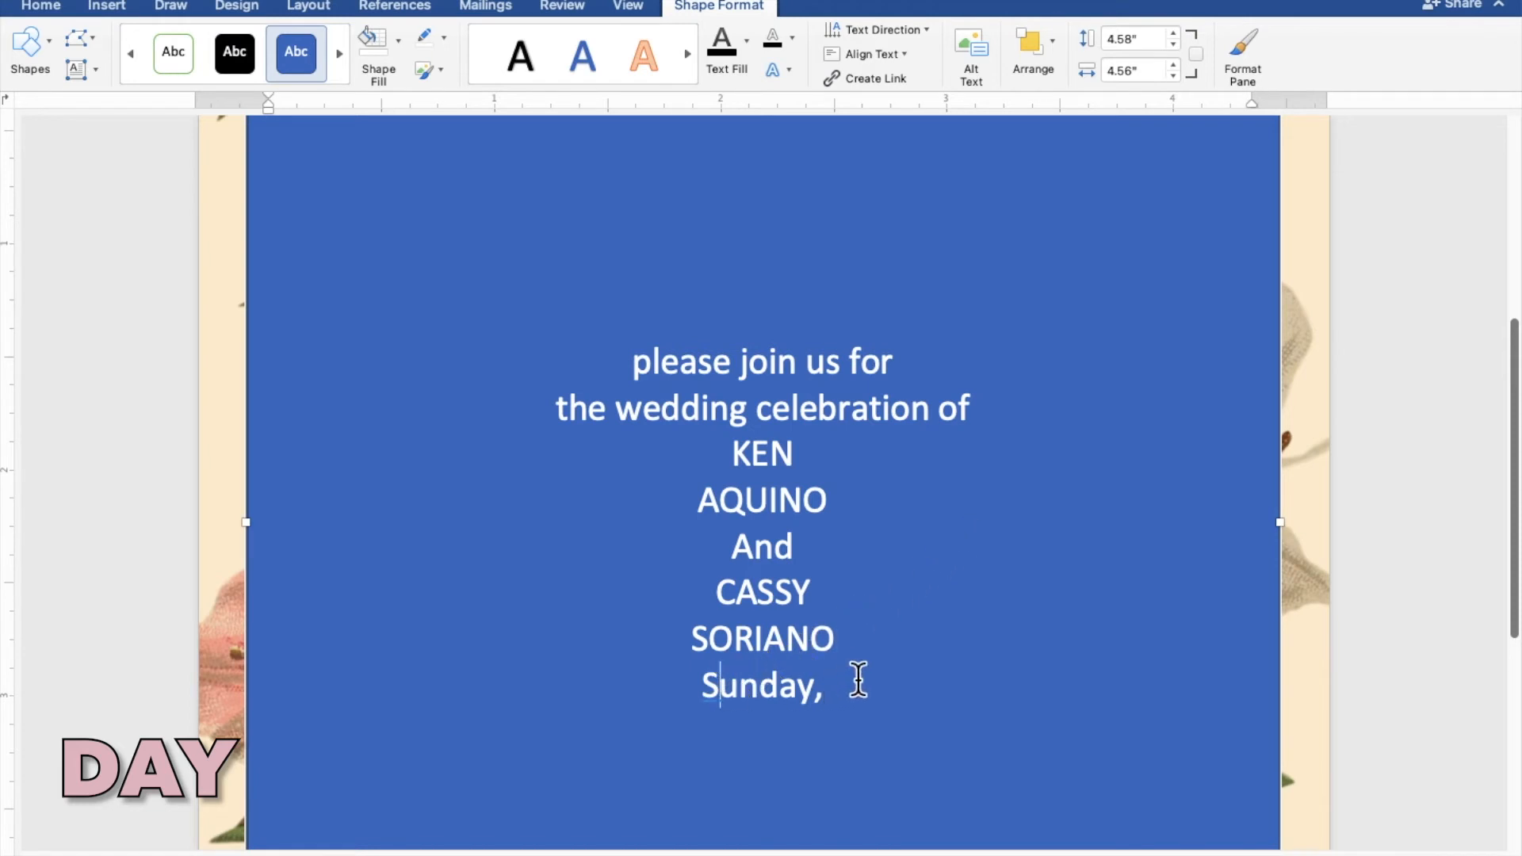
key("shift+Left")
type("sunday,")
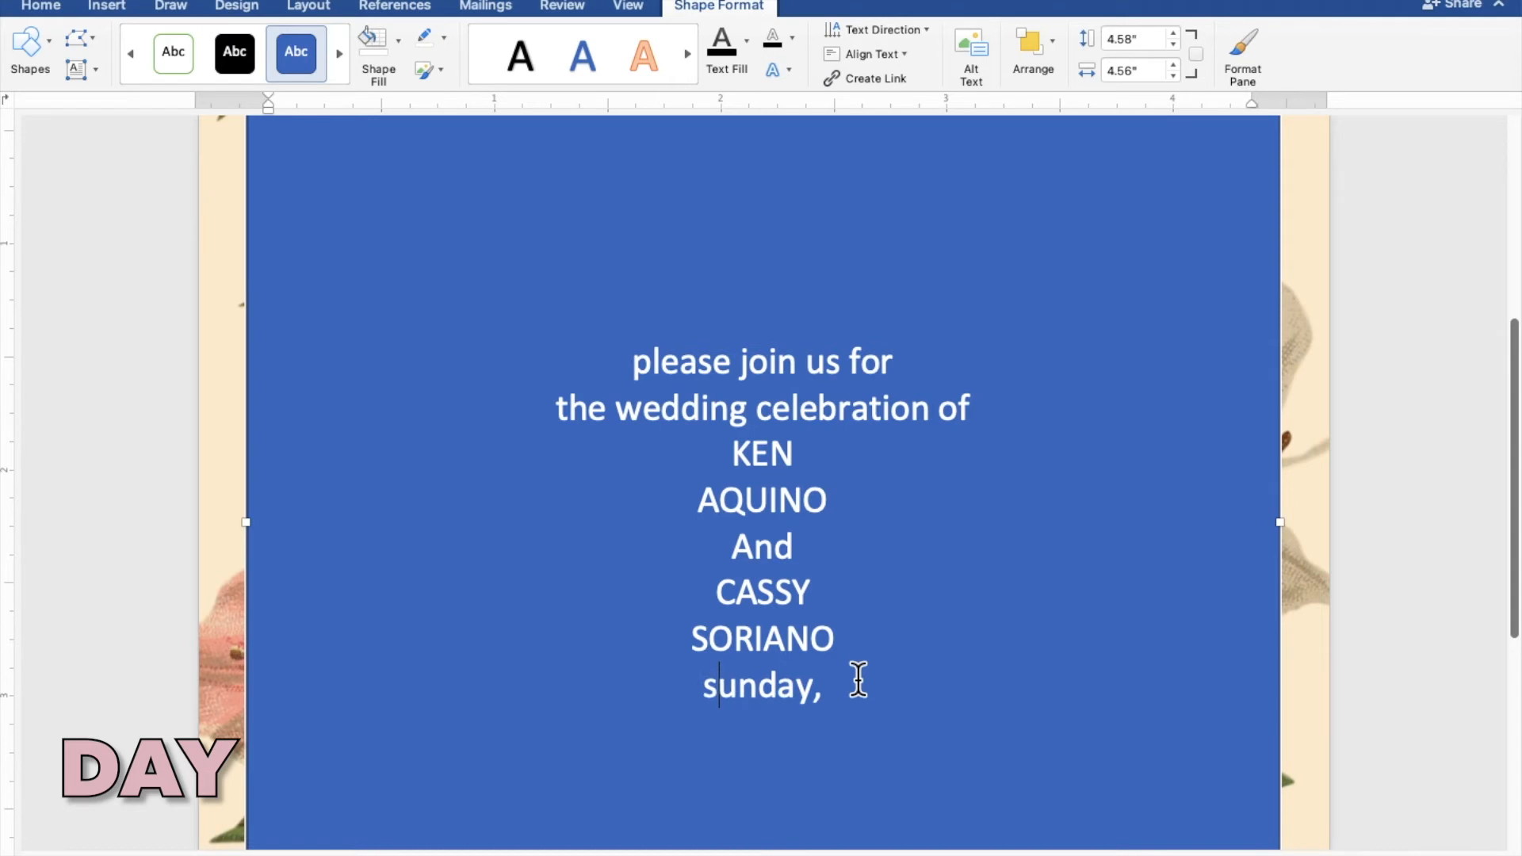
type(" feb")
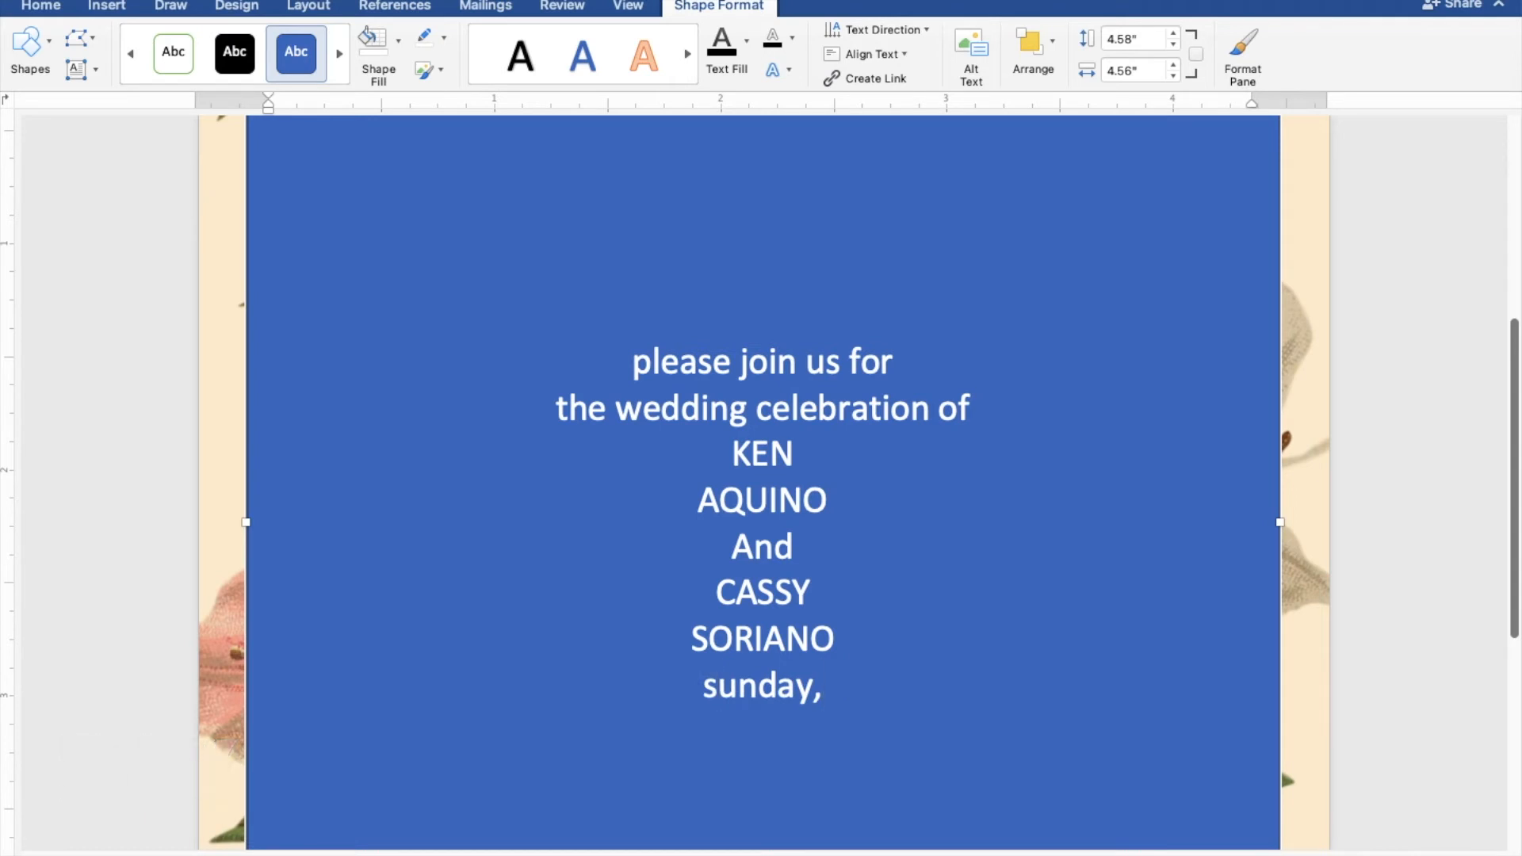
type("ruary")
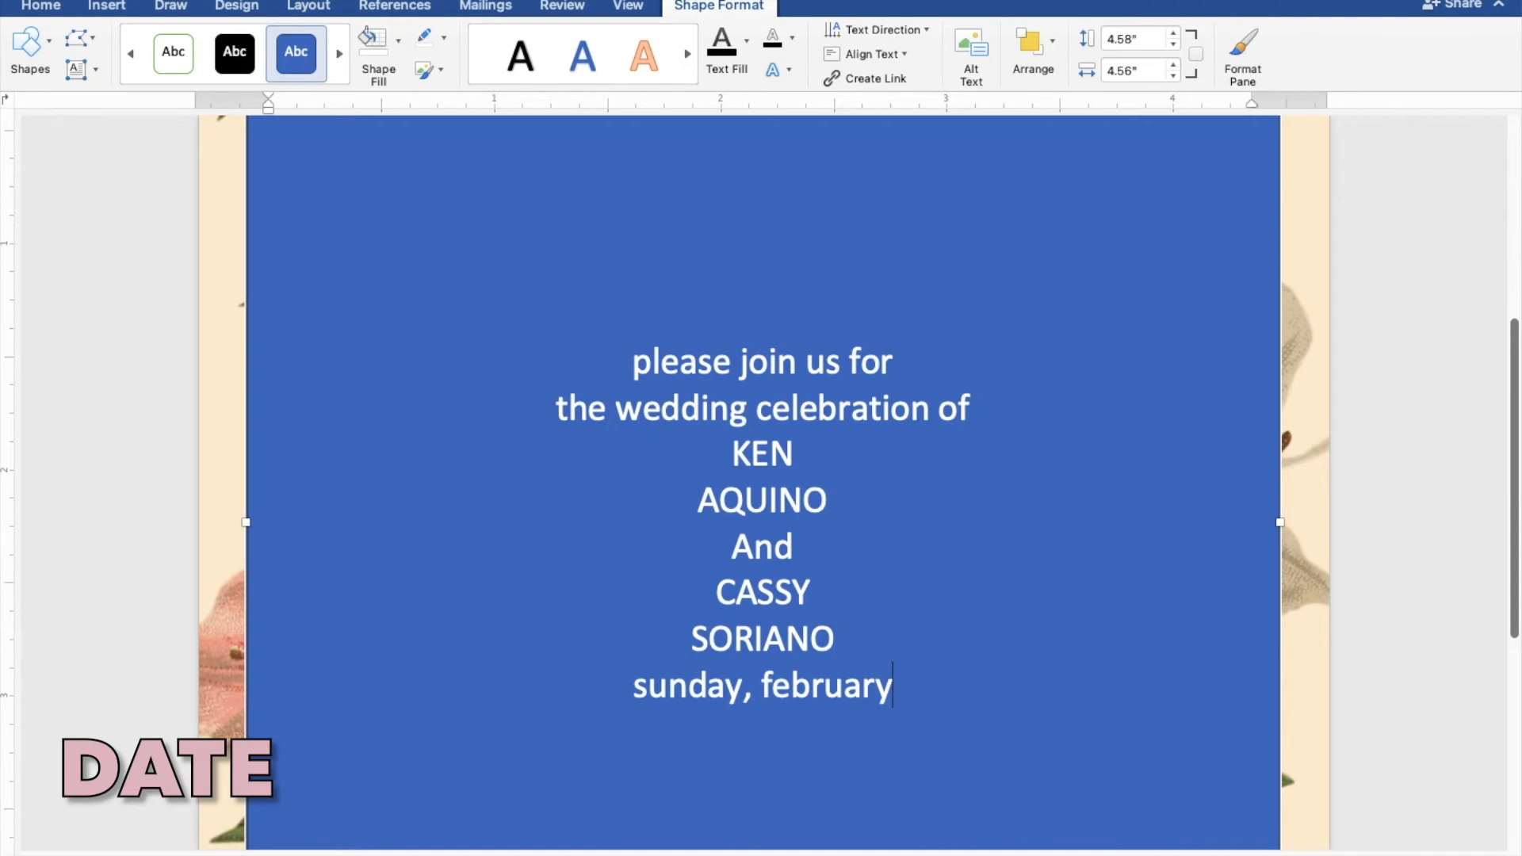
type(" 27")
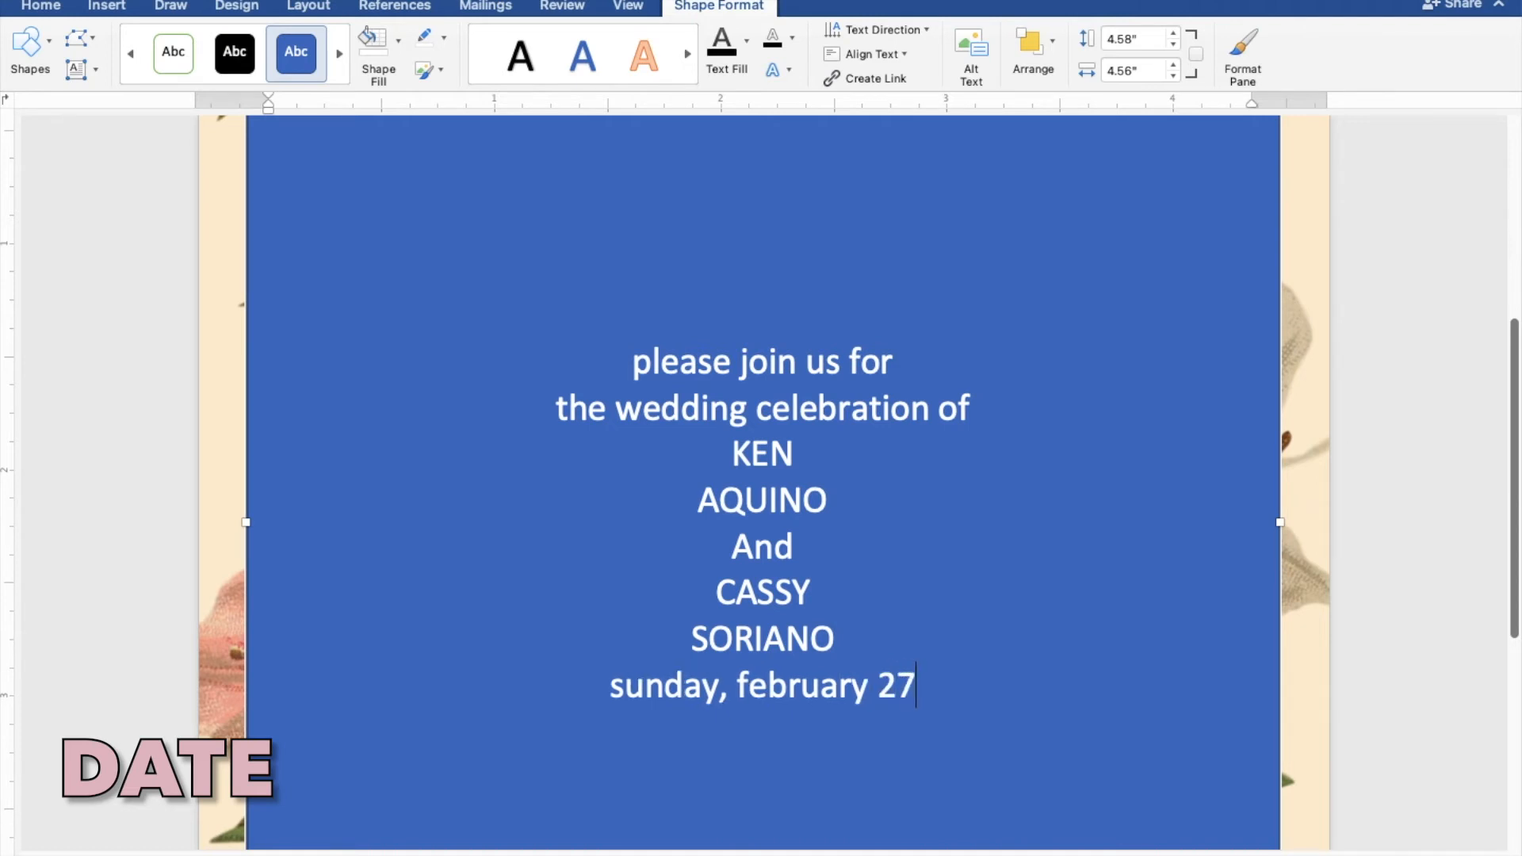
type(", 2022")
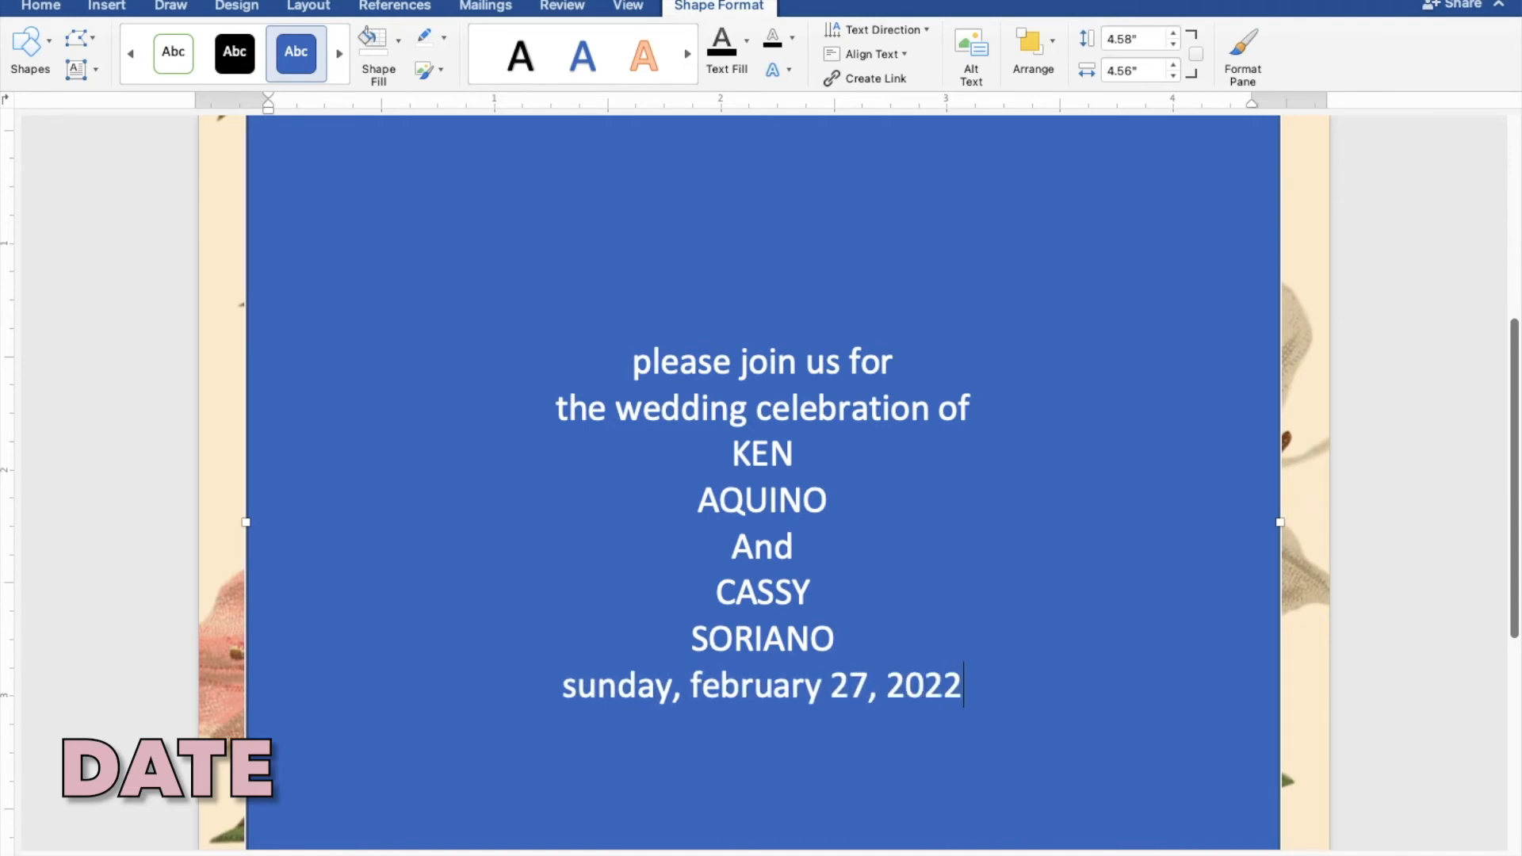
Add the time line "ten o'clock in the morning" below the date
key("Return")
type("te")
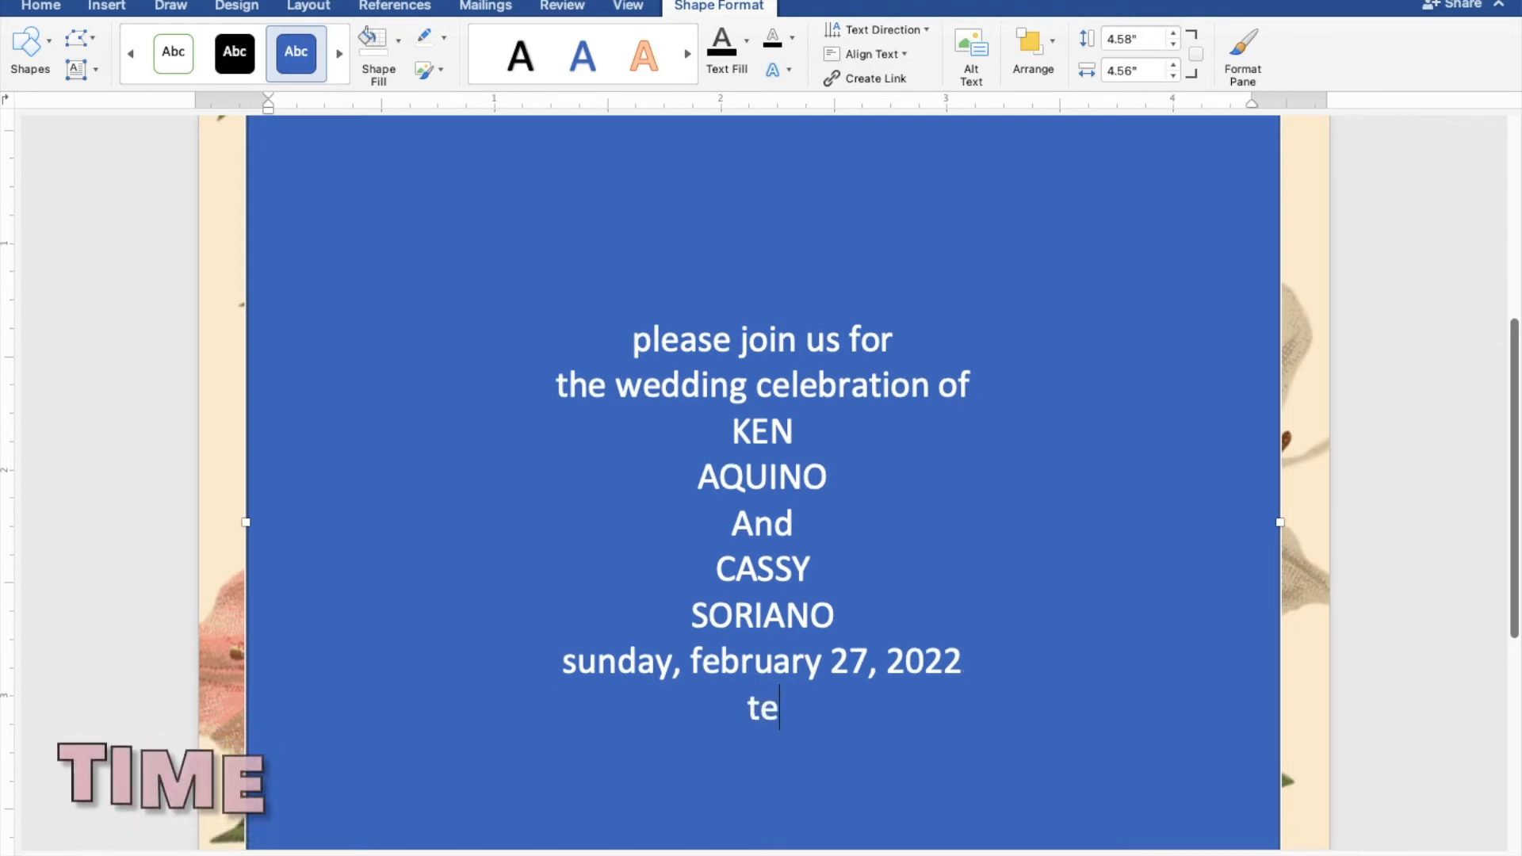
type("n o'cloc")
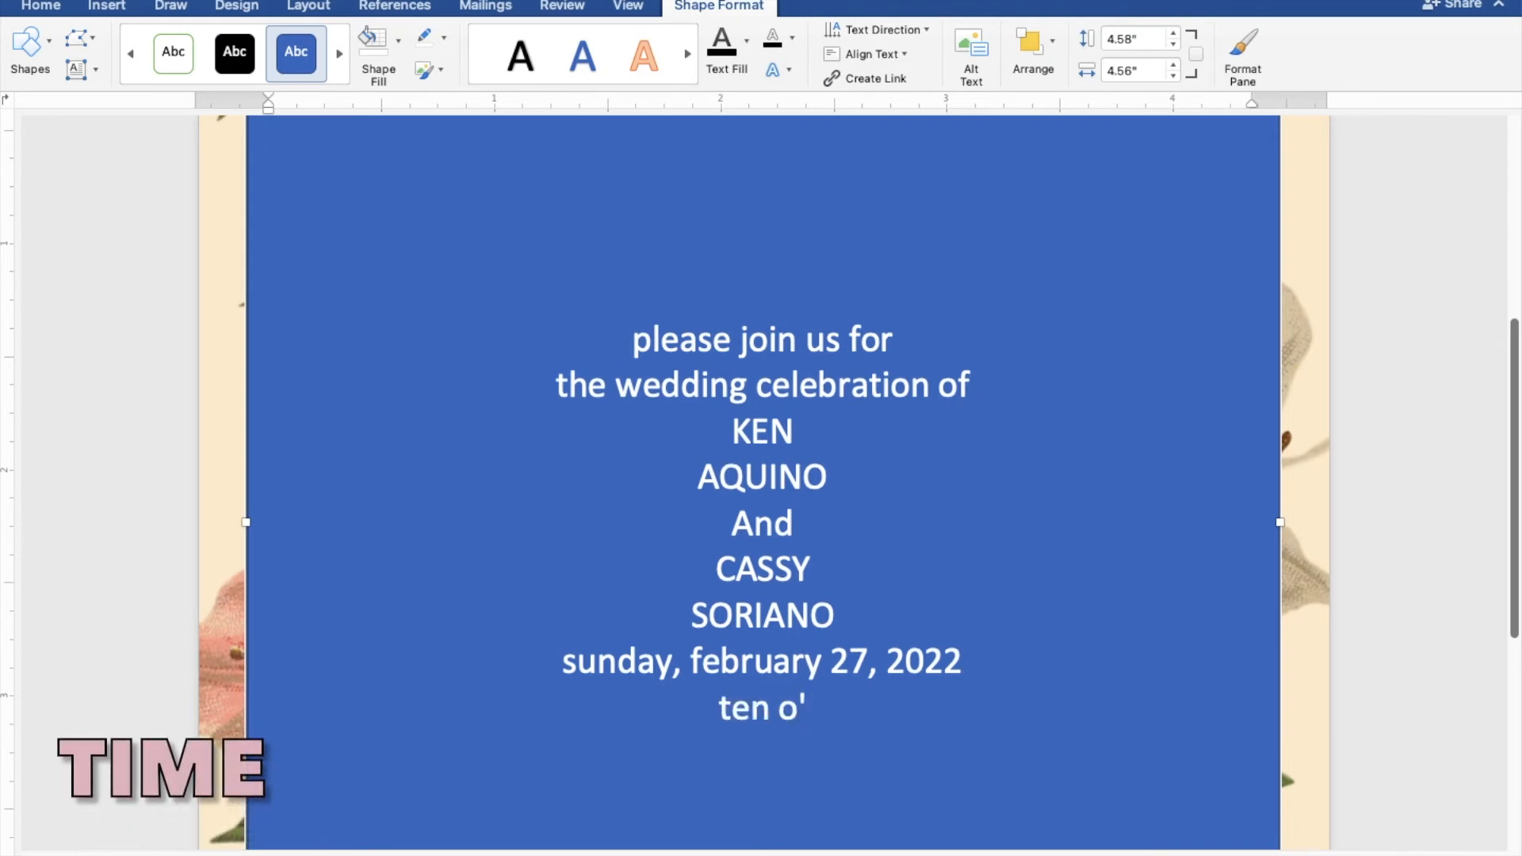
type("k i")
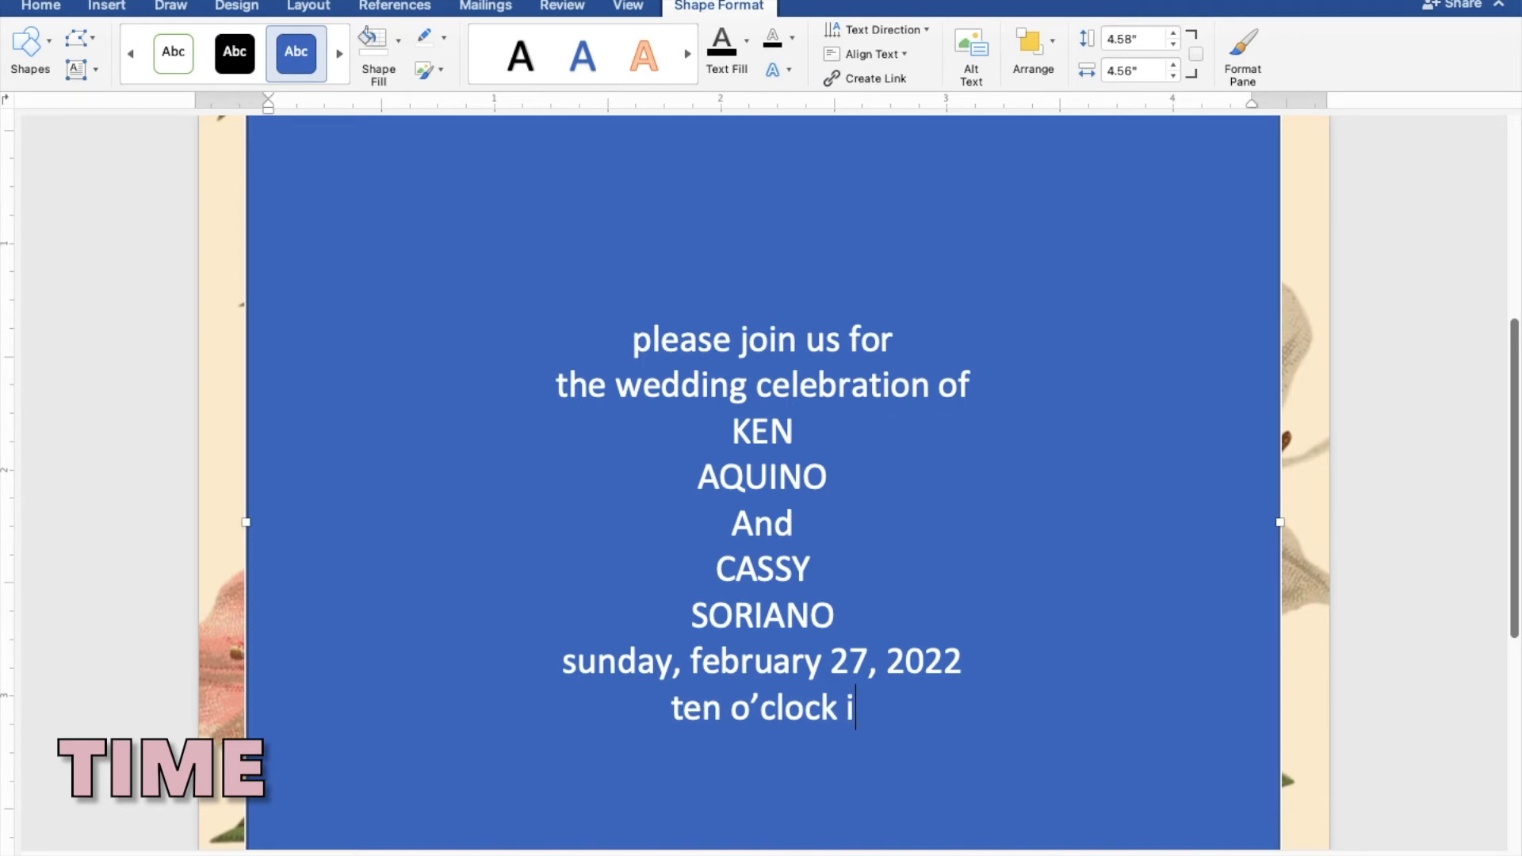
type("n the morning")
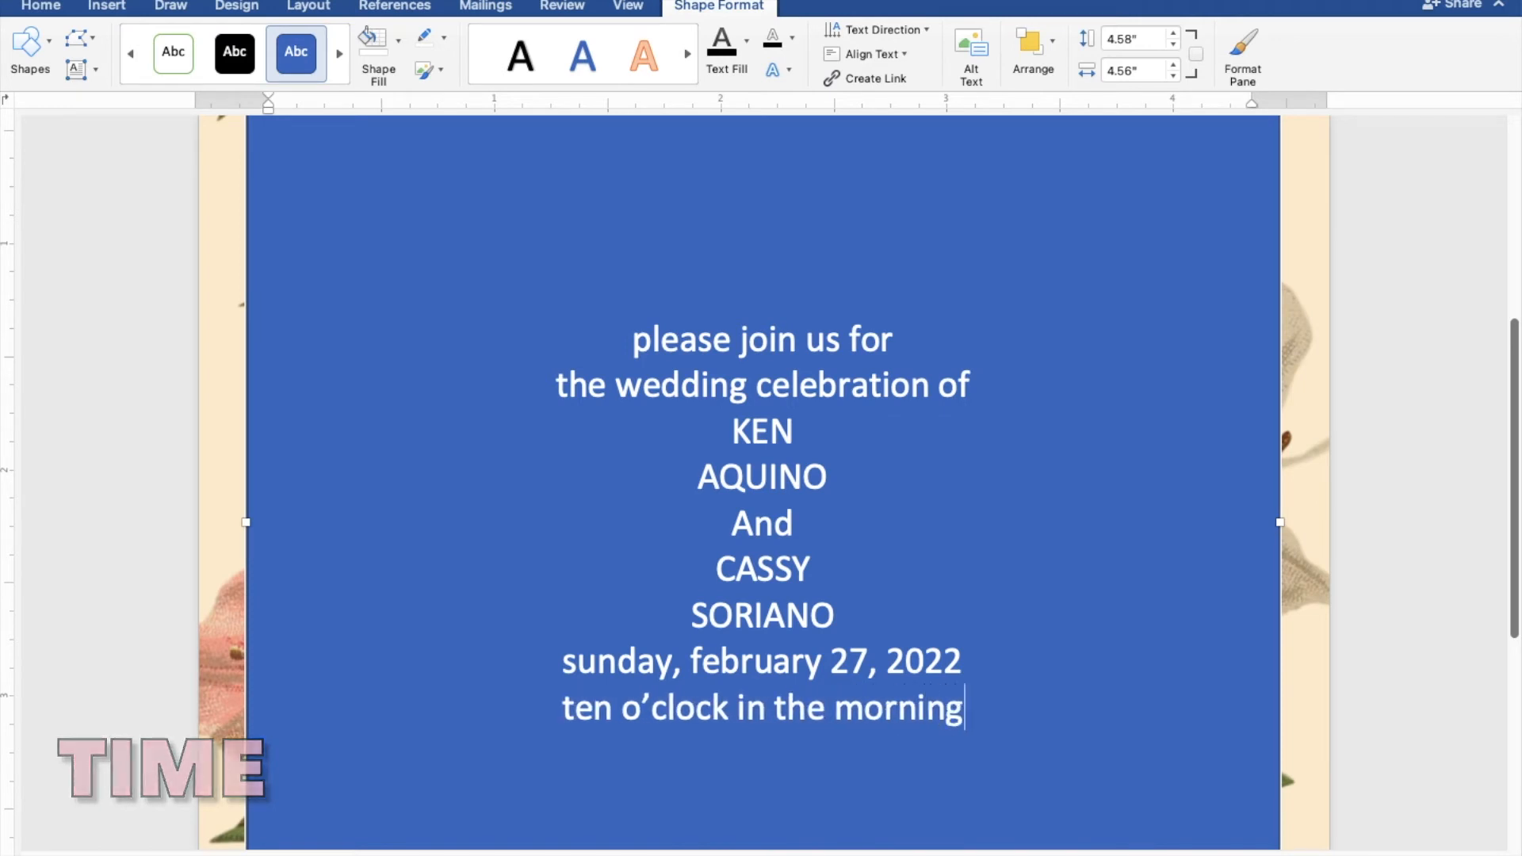
Add the church line "st. thomas aquinas parish church" below the time
key("Return")
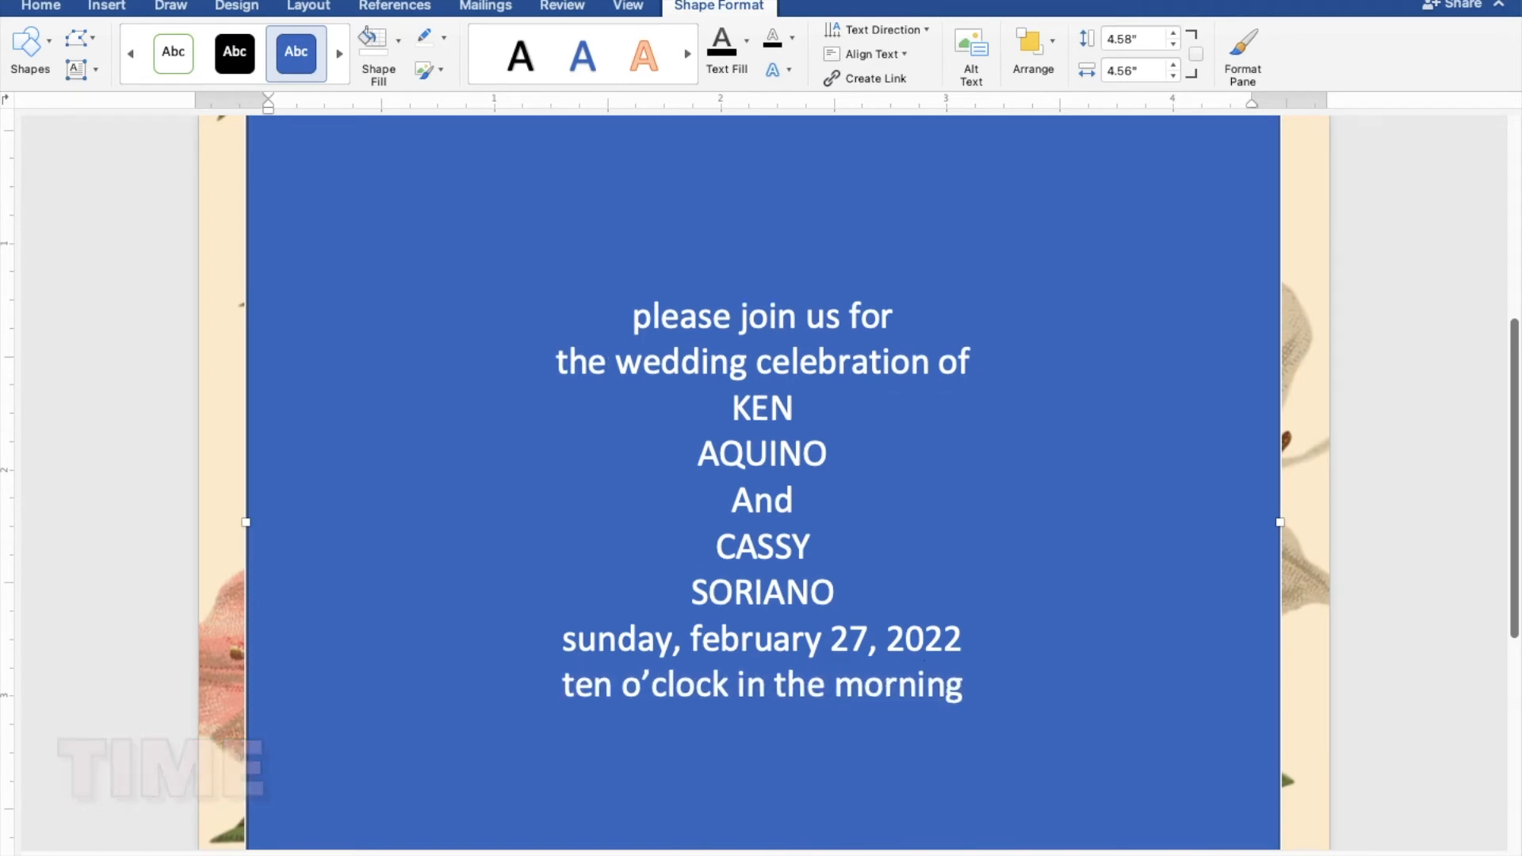
type("st. thomas aquinas")
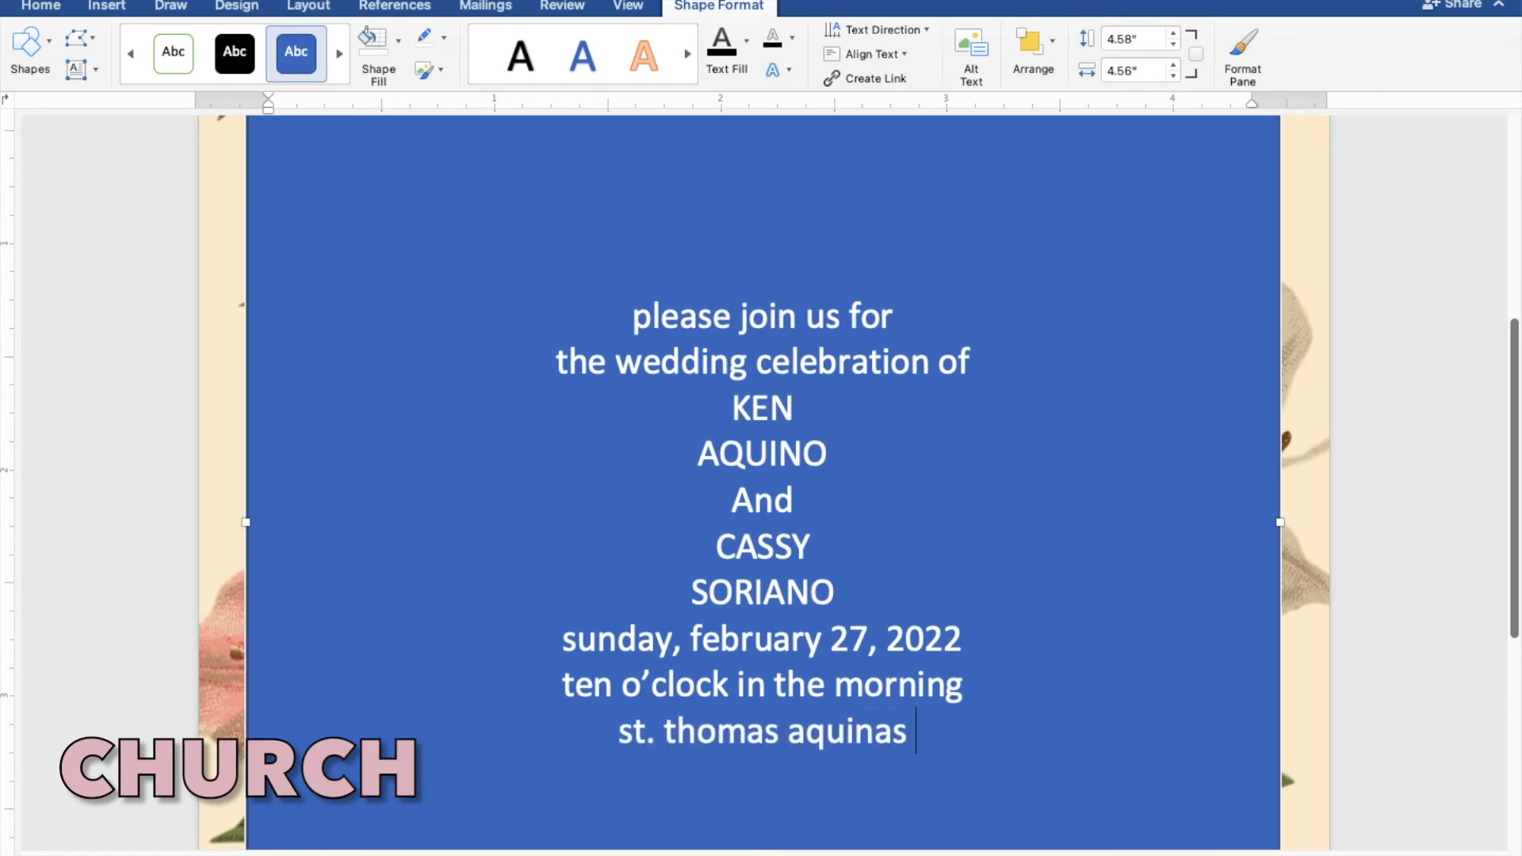
type(" parish ")
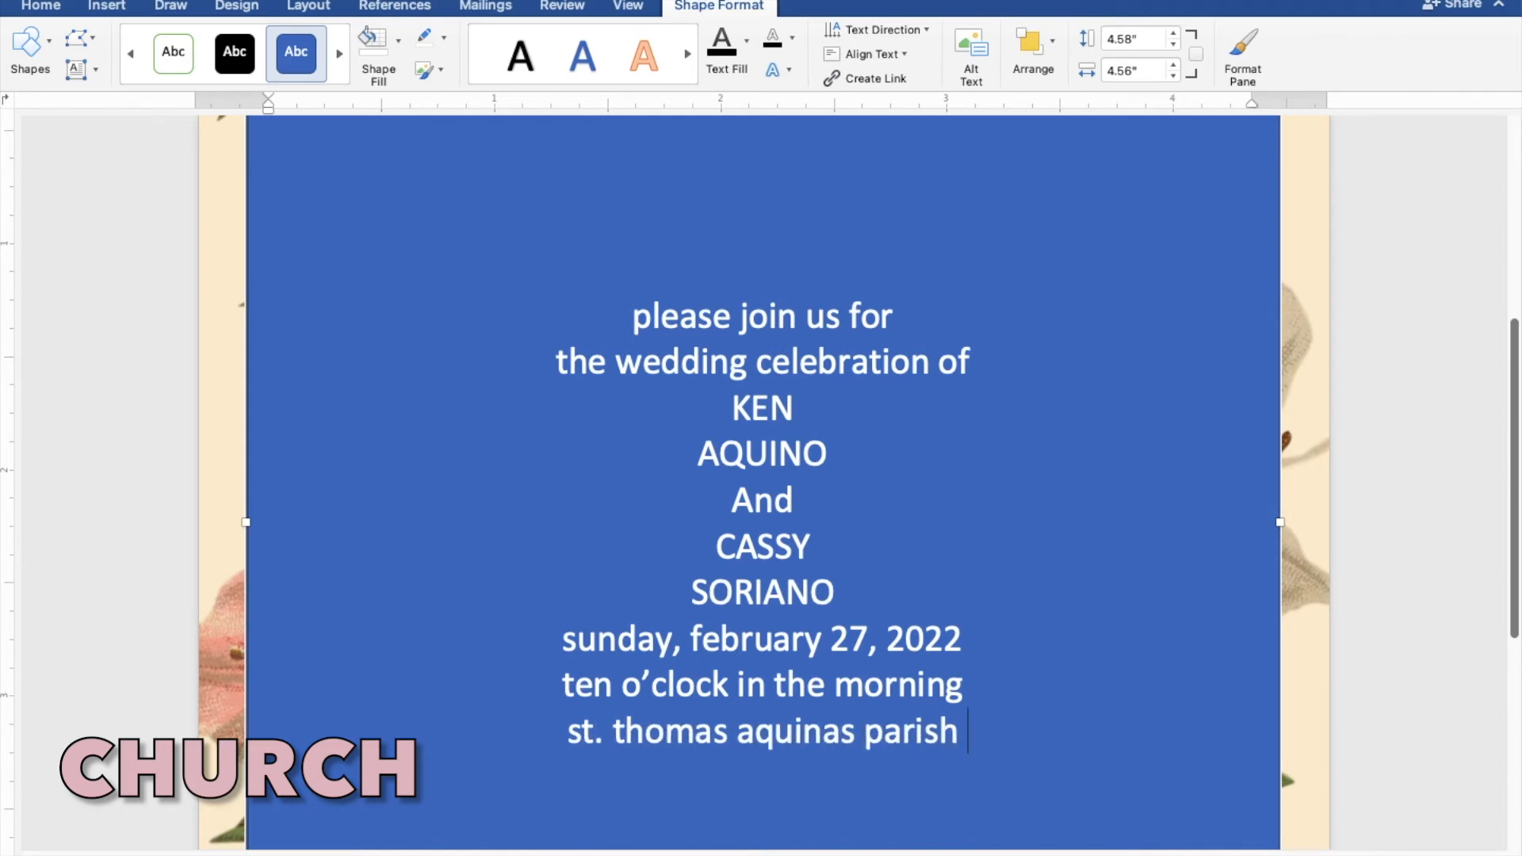
type("church")
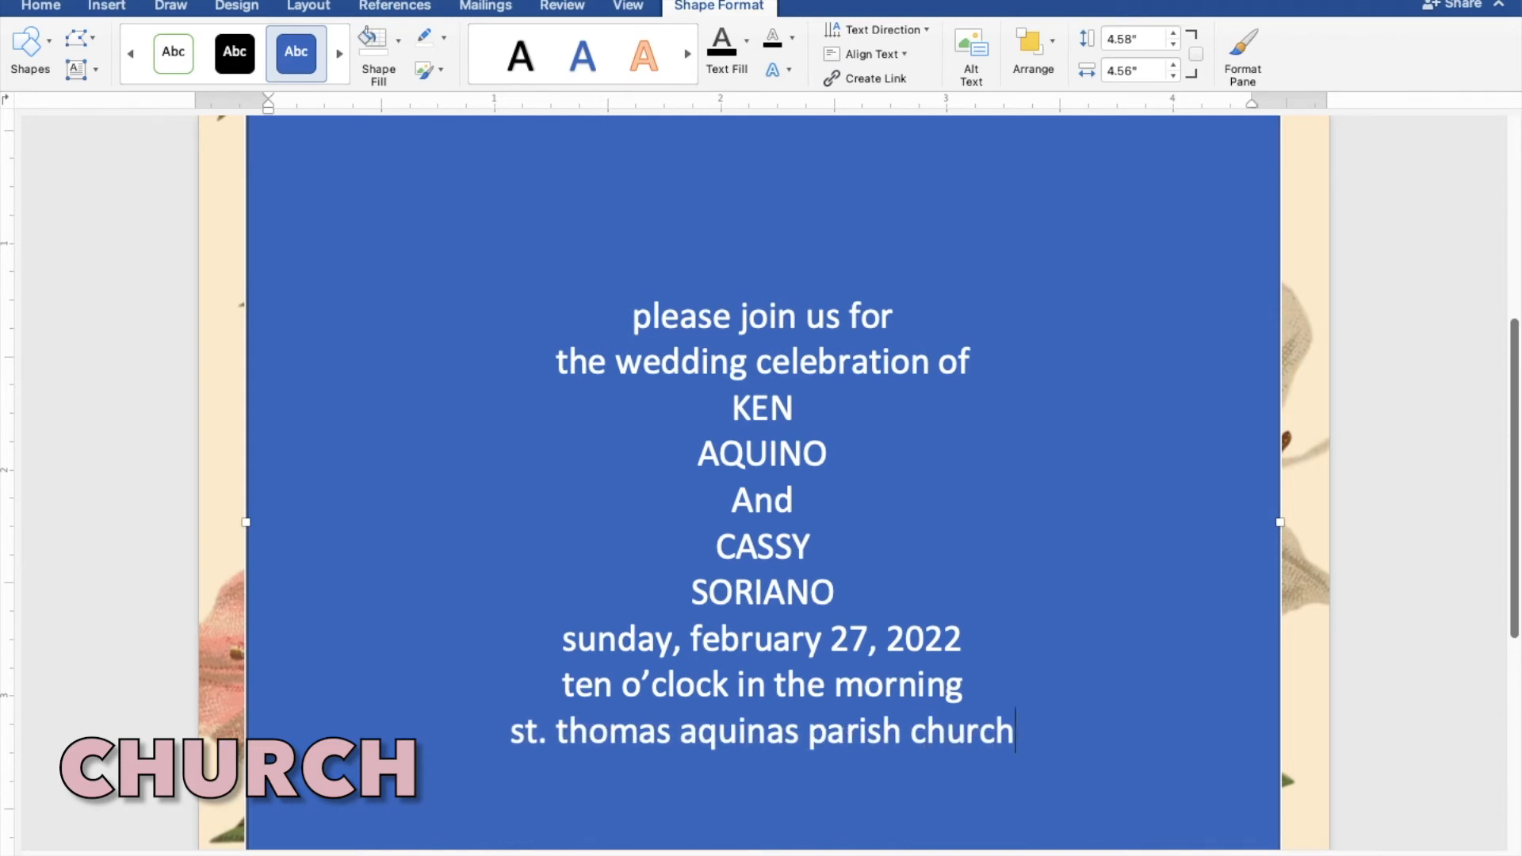
Add the location line "mangaldan pangasinan" below the church name
key("Return")
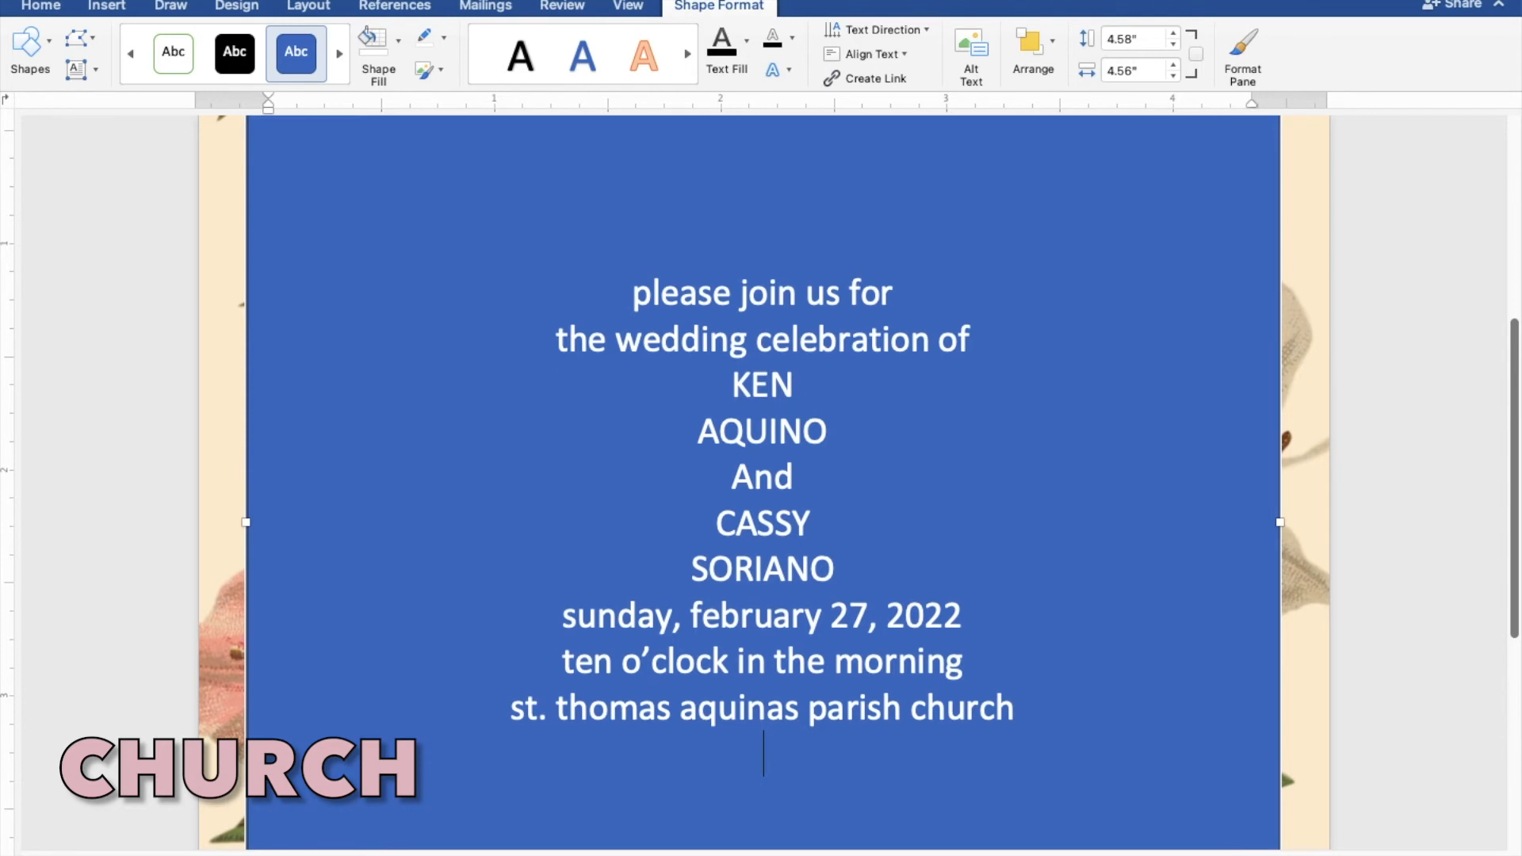
type("mangaldan pa")
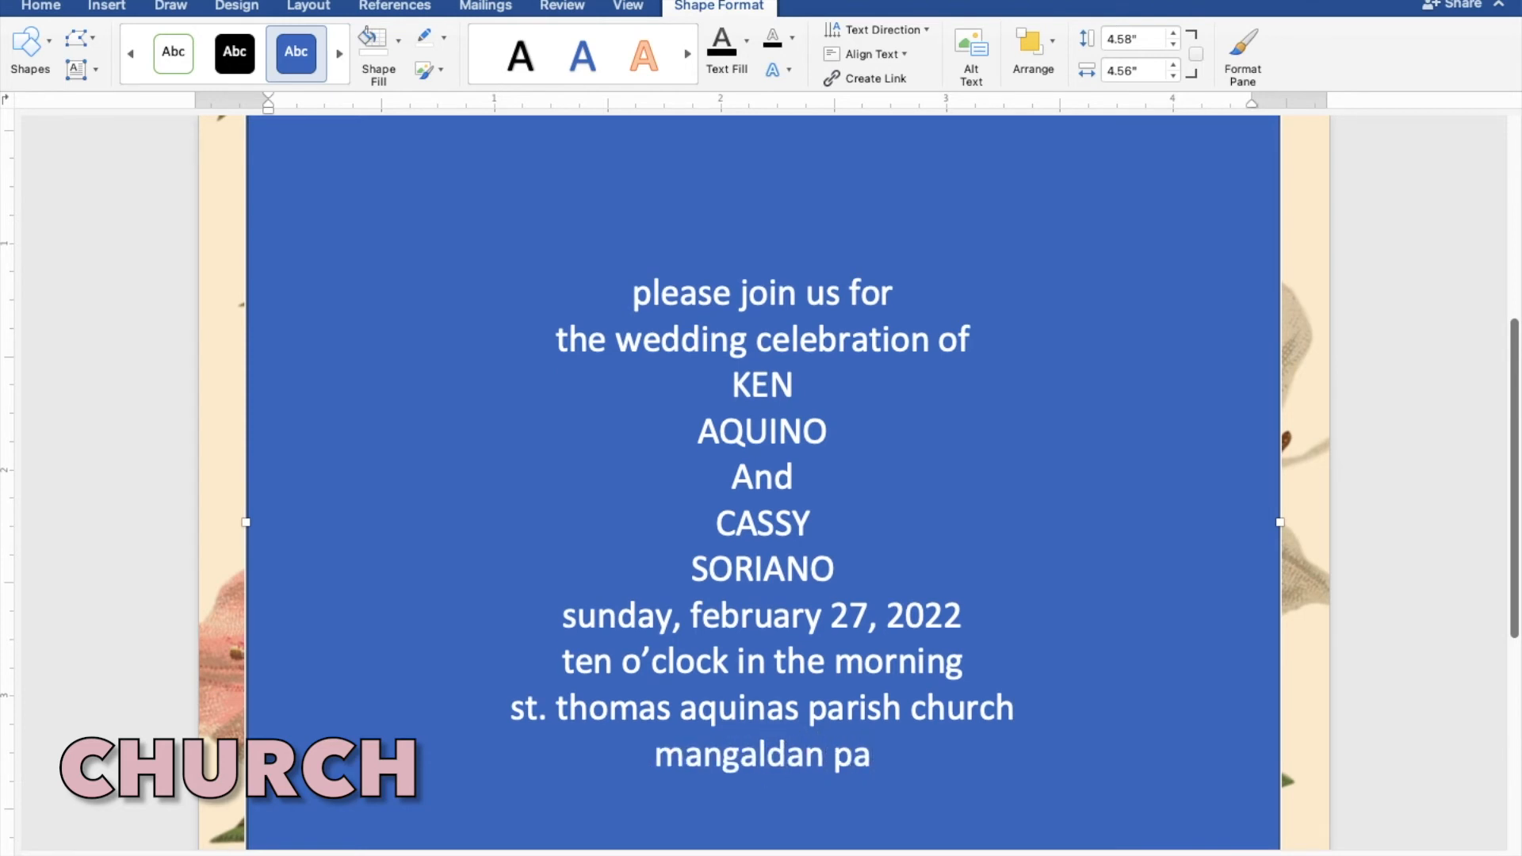
type("ngasinan")
Leave one blank line below the location and add the closing line "reception to follow"
key("Return")
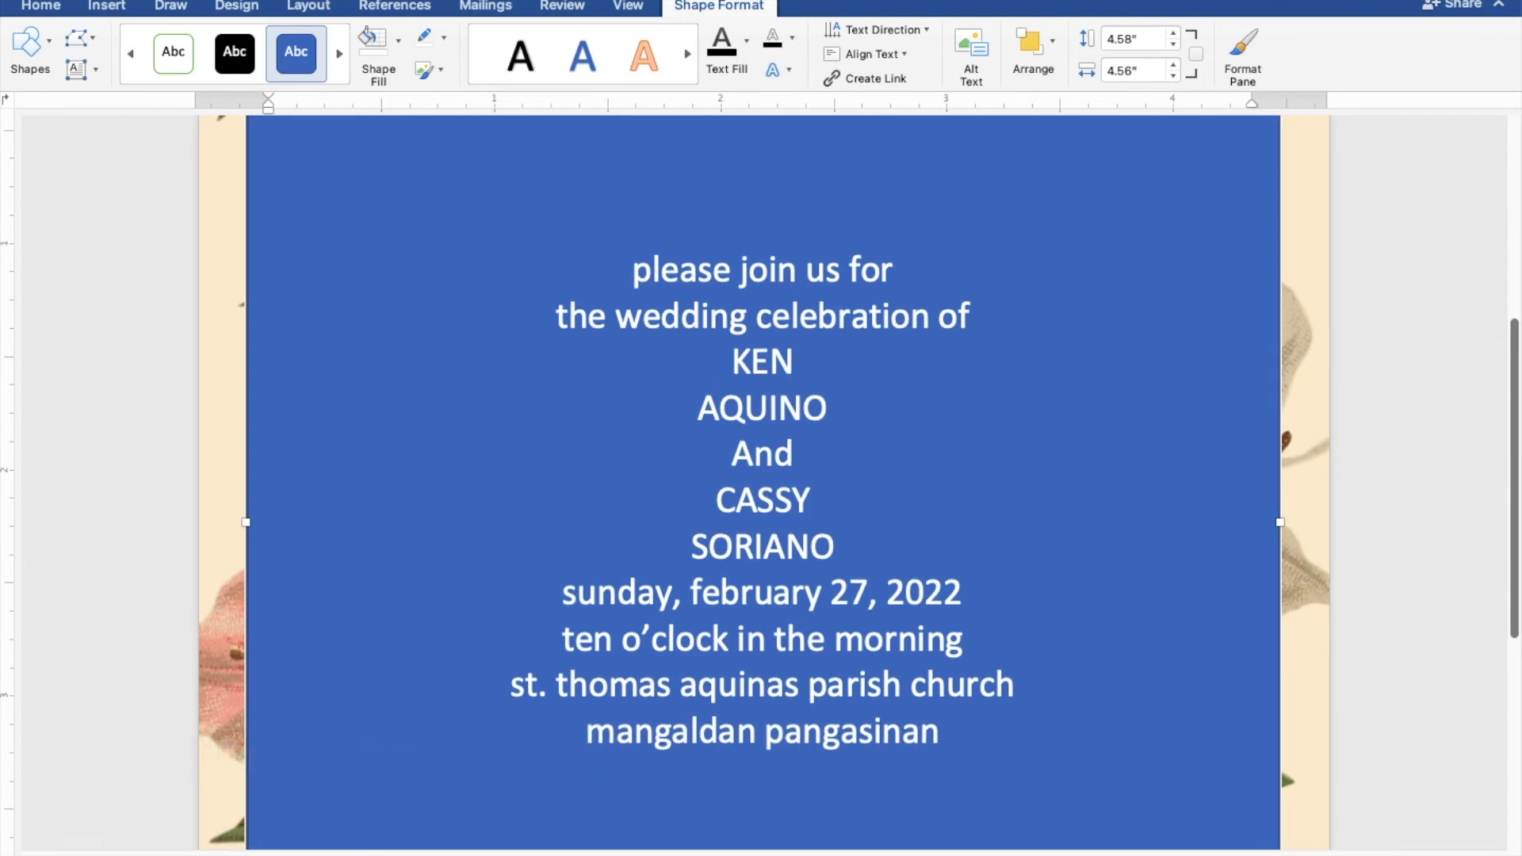
key("Return")
type("recep")
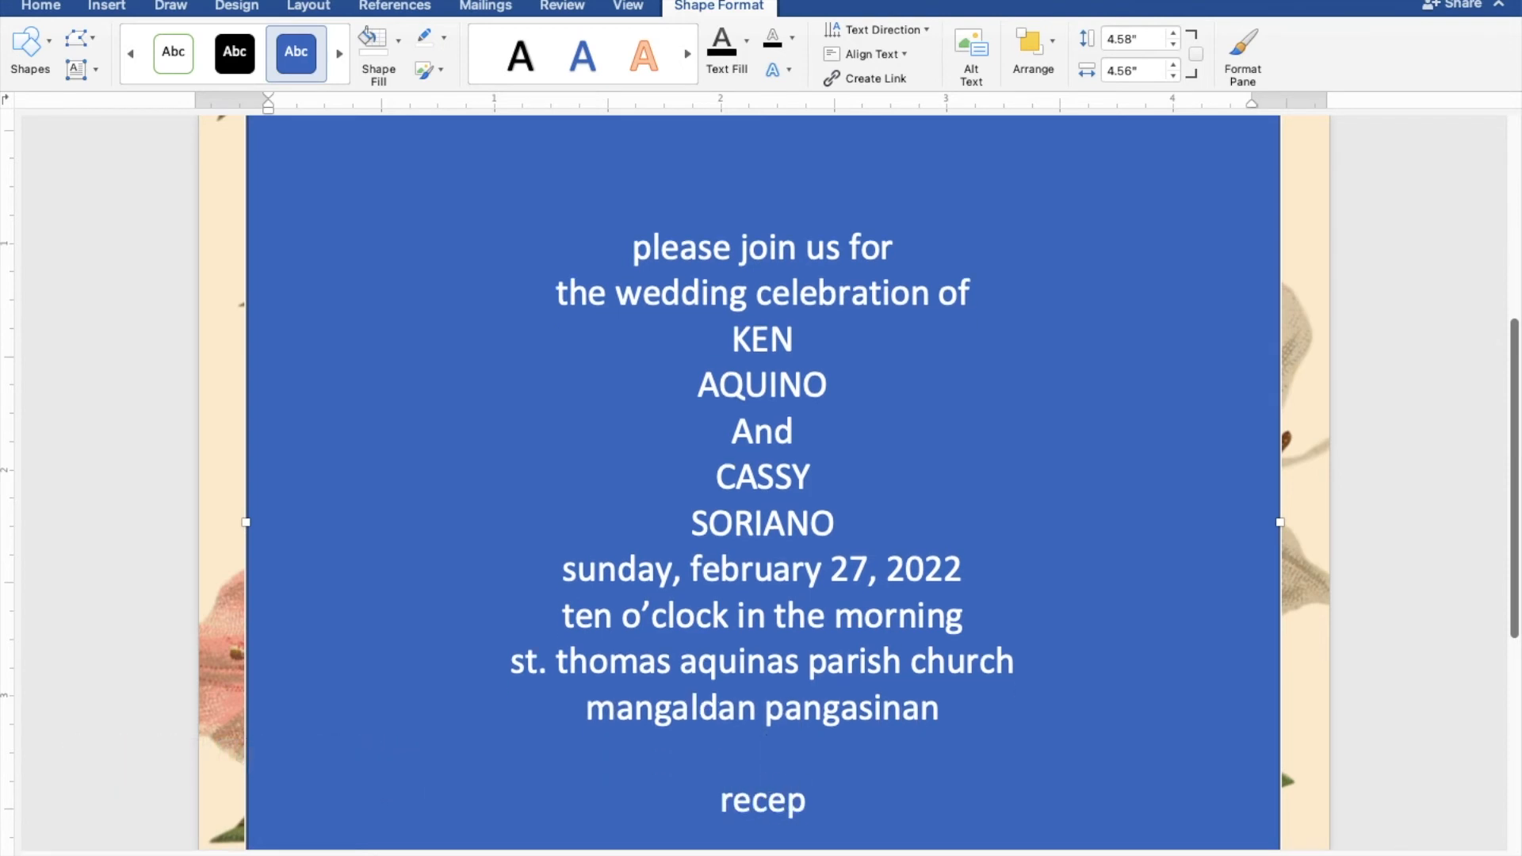
type("tion to follow")
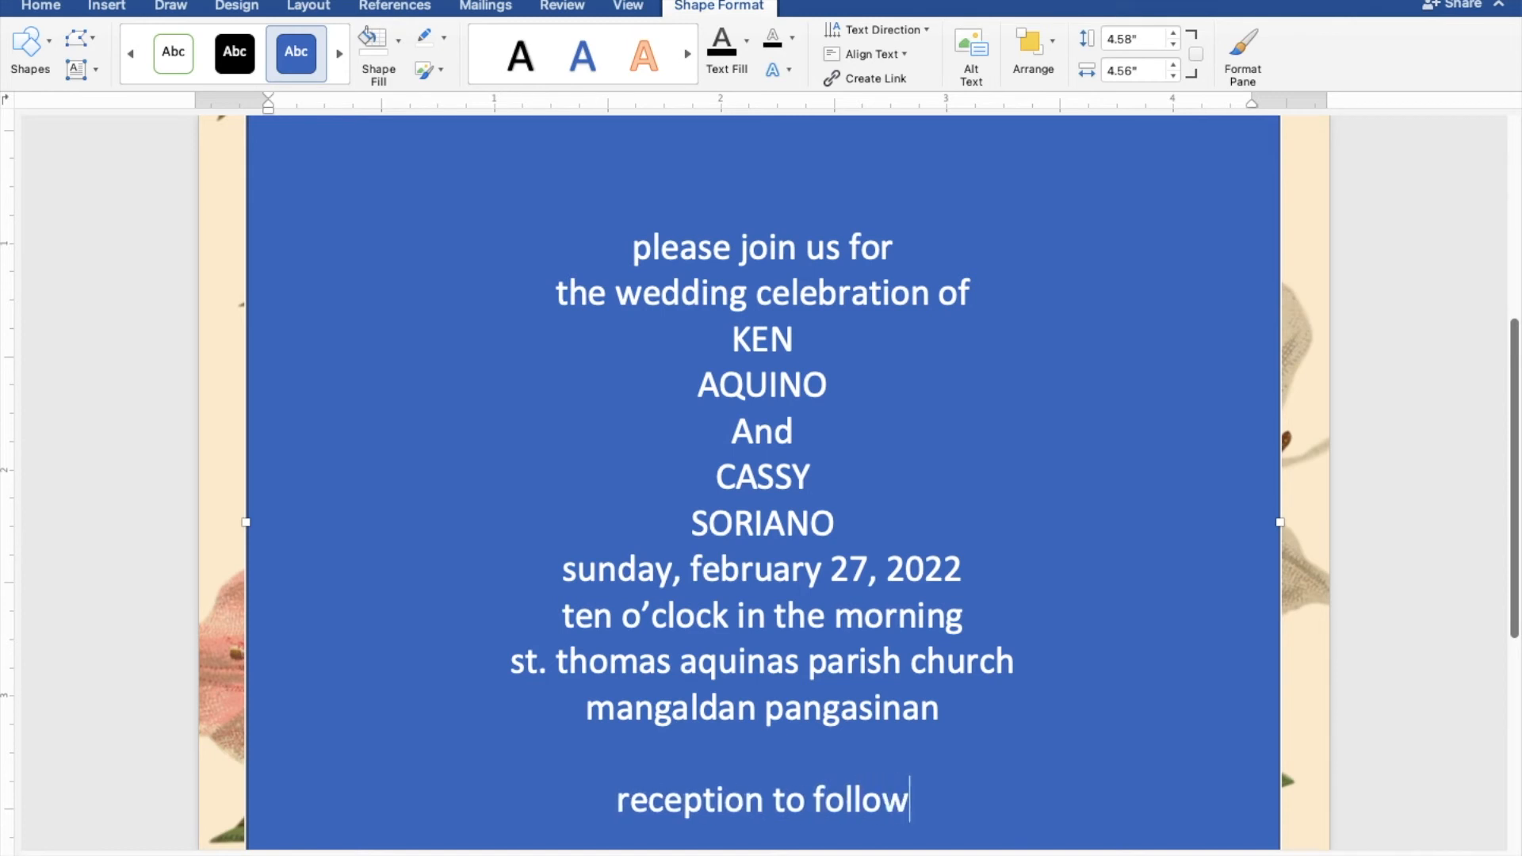
Select all the invitation text and remove both the fill and the outline of its rectangle
left_click_drag(929, 799, 630, 258)
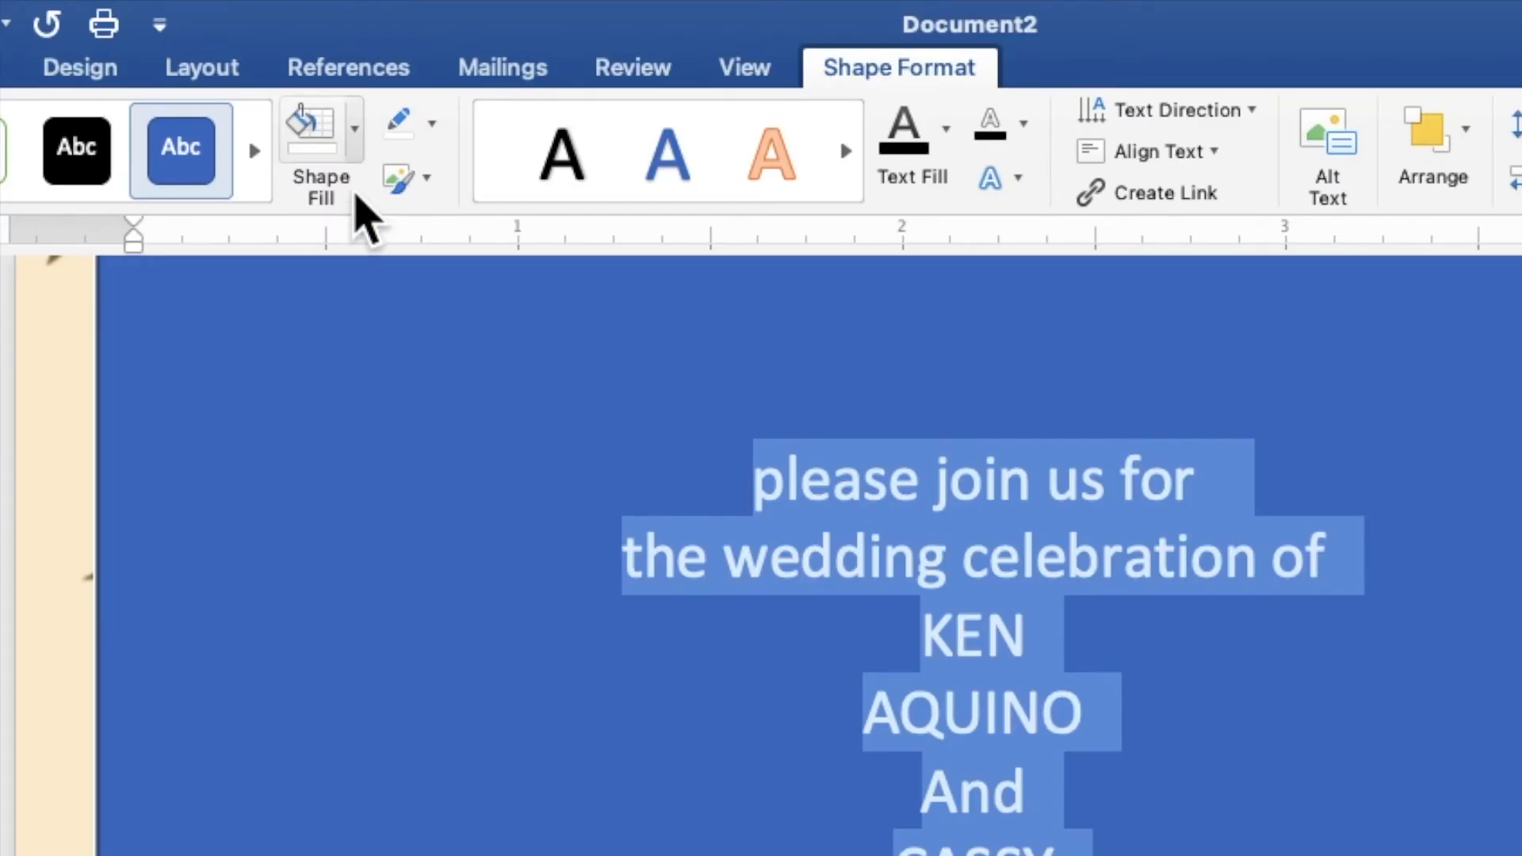
left_click(353, 151)
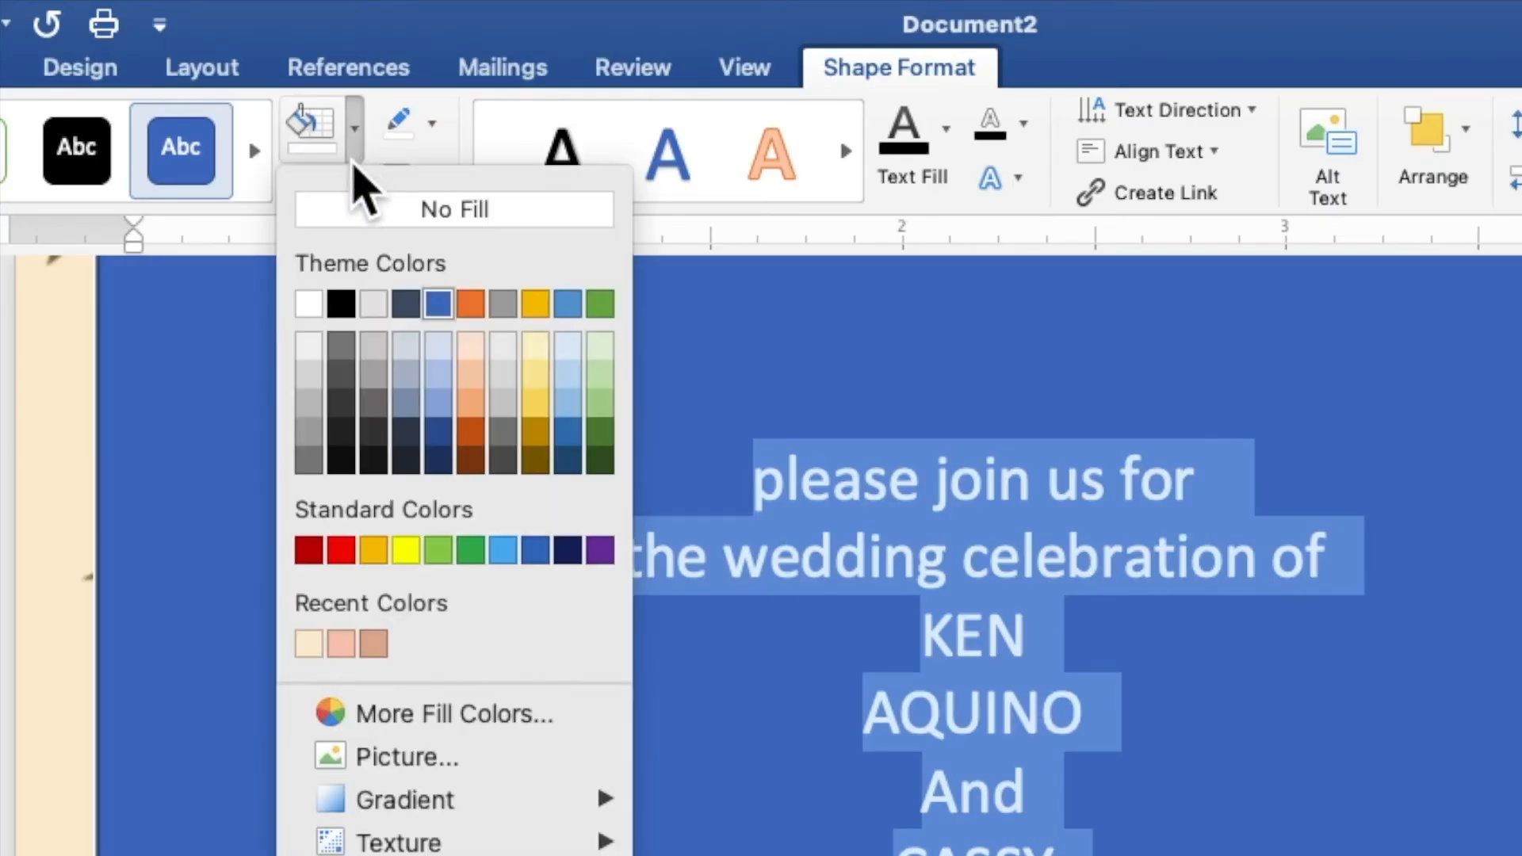
left_click(374, 211)
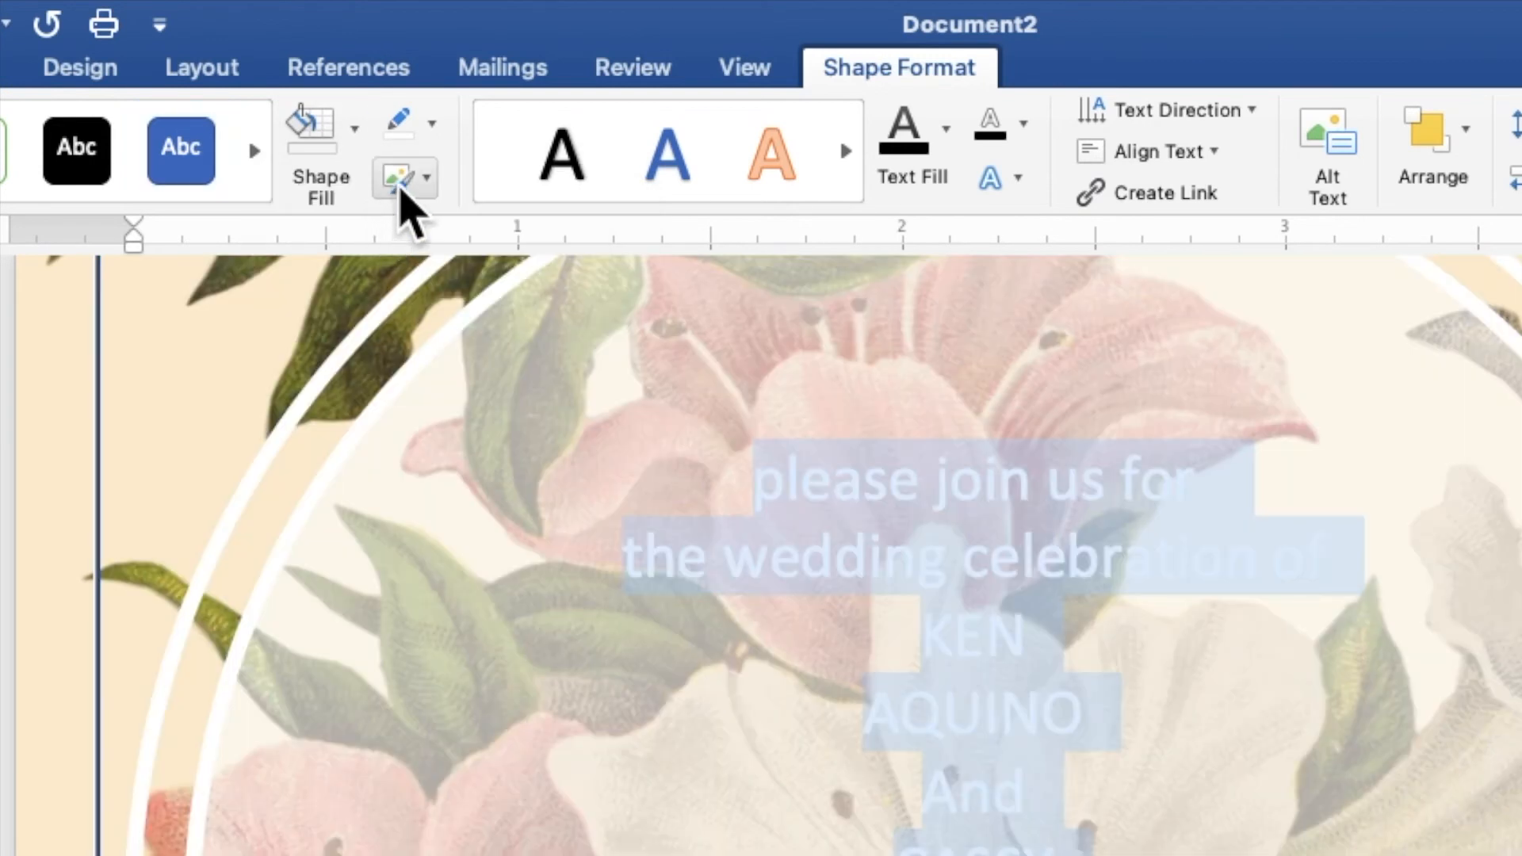
left_click(432, 125)
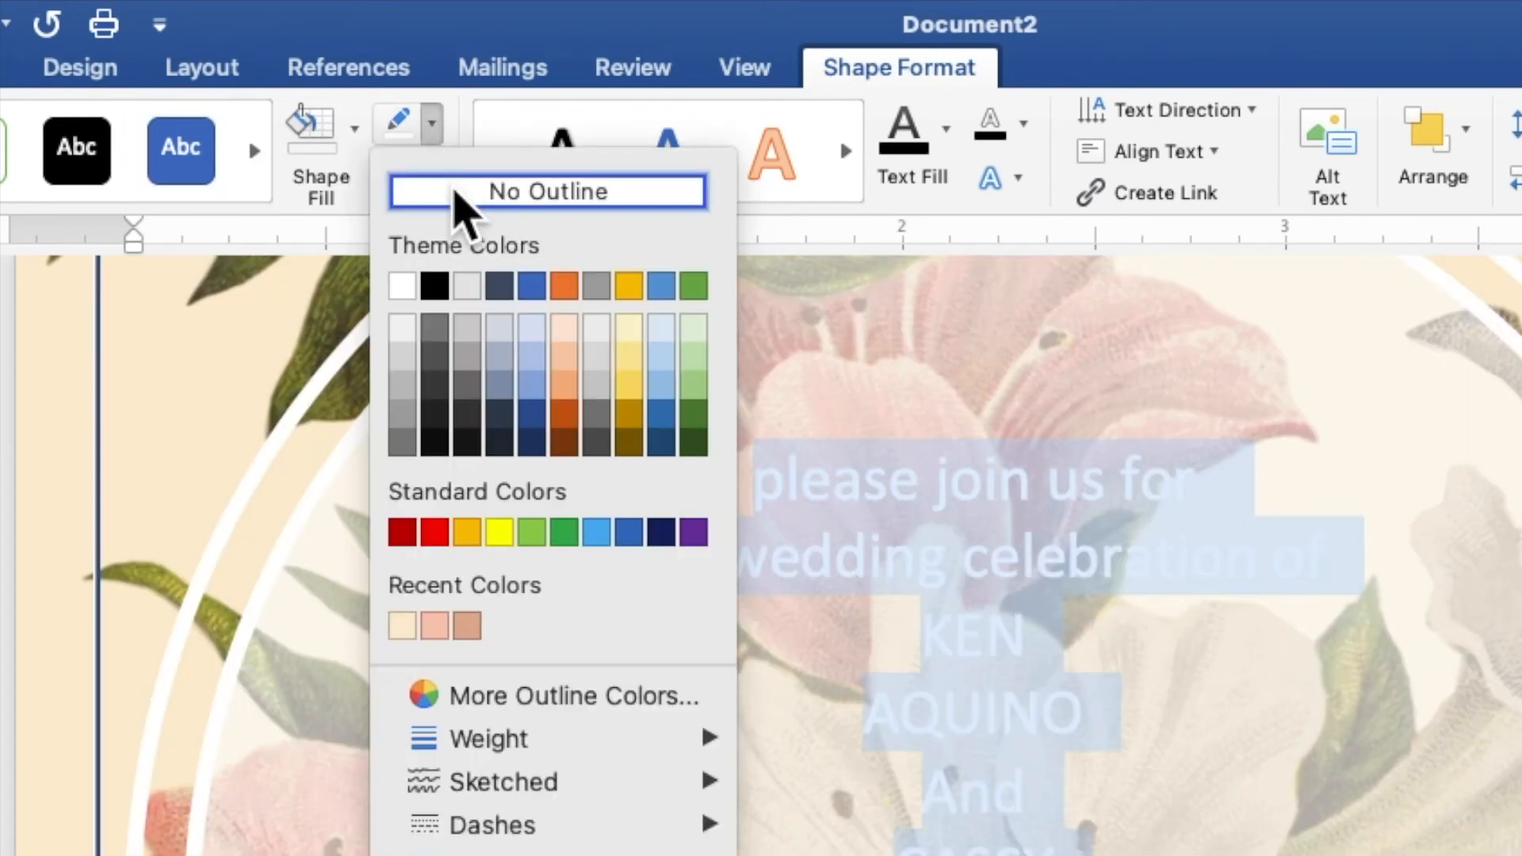
left_click(460, 198)
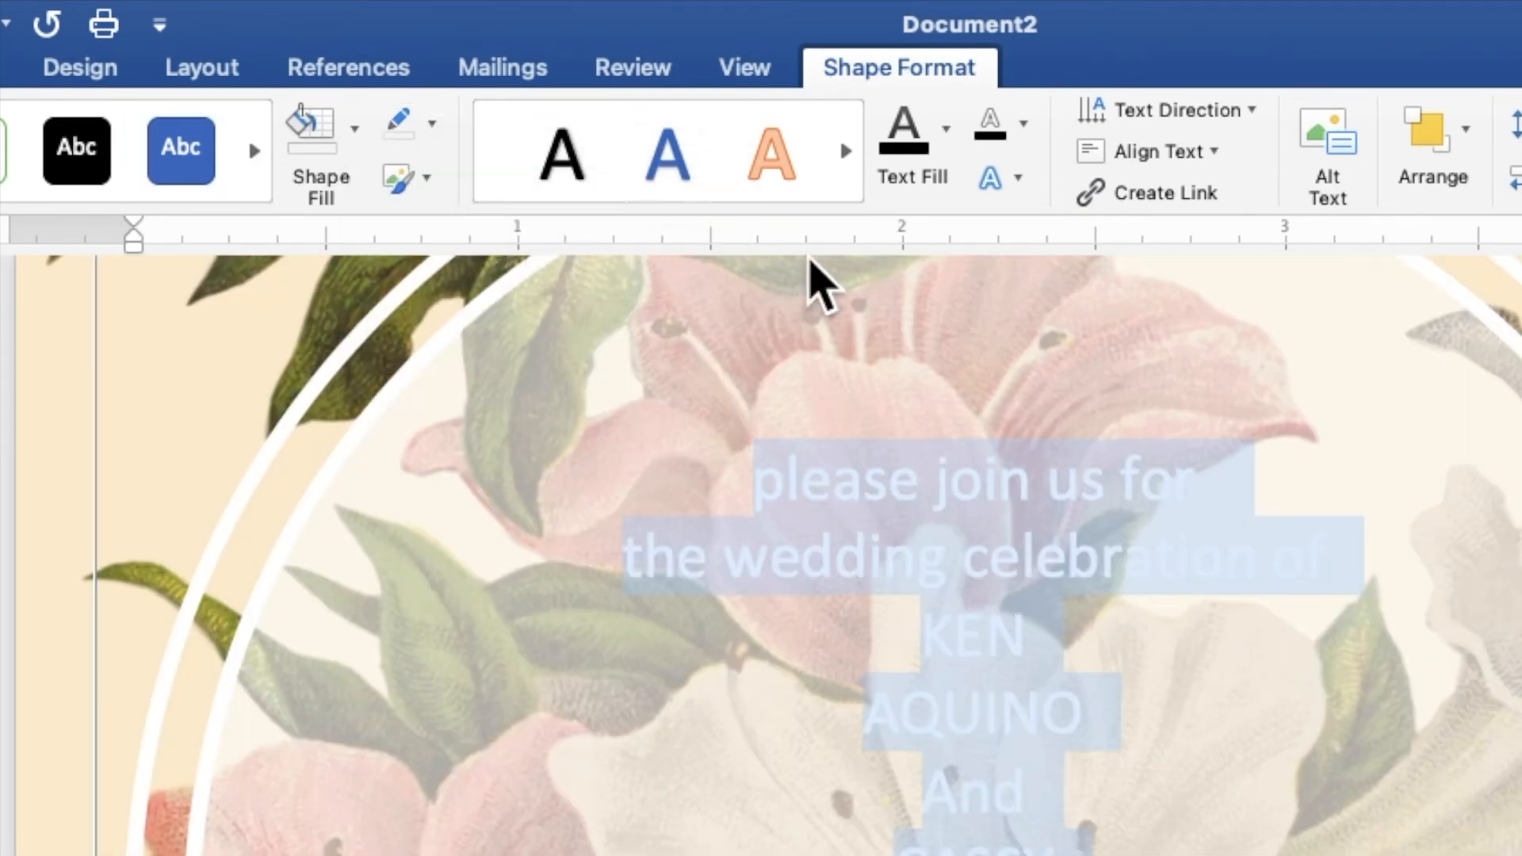
Set all the invitation text to black and change its font to Brush Script MT
left_click(946, 143)
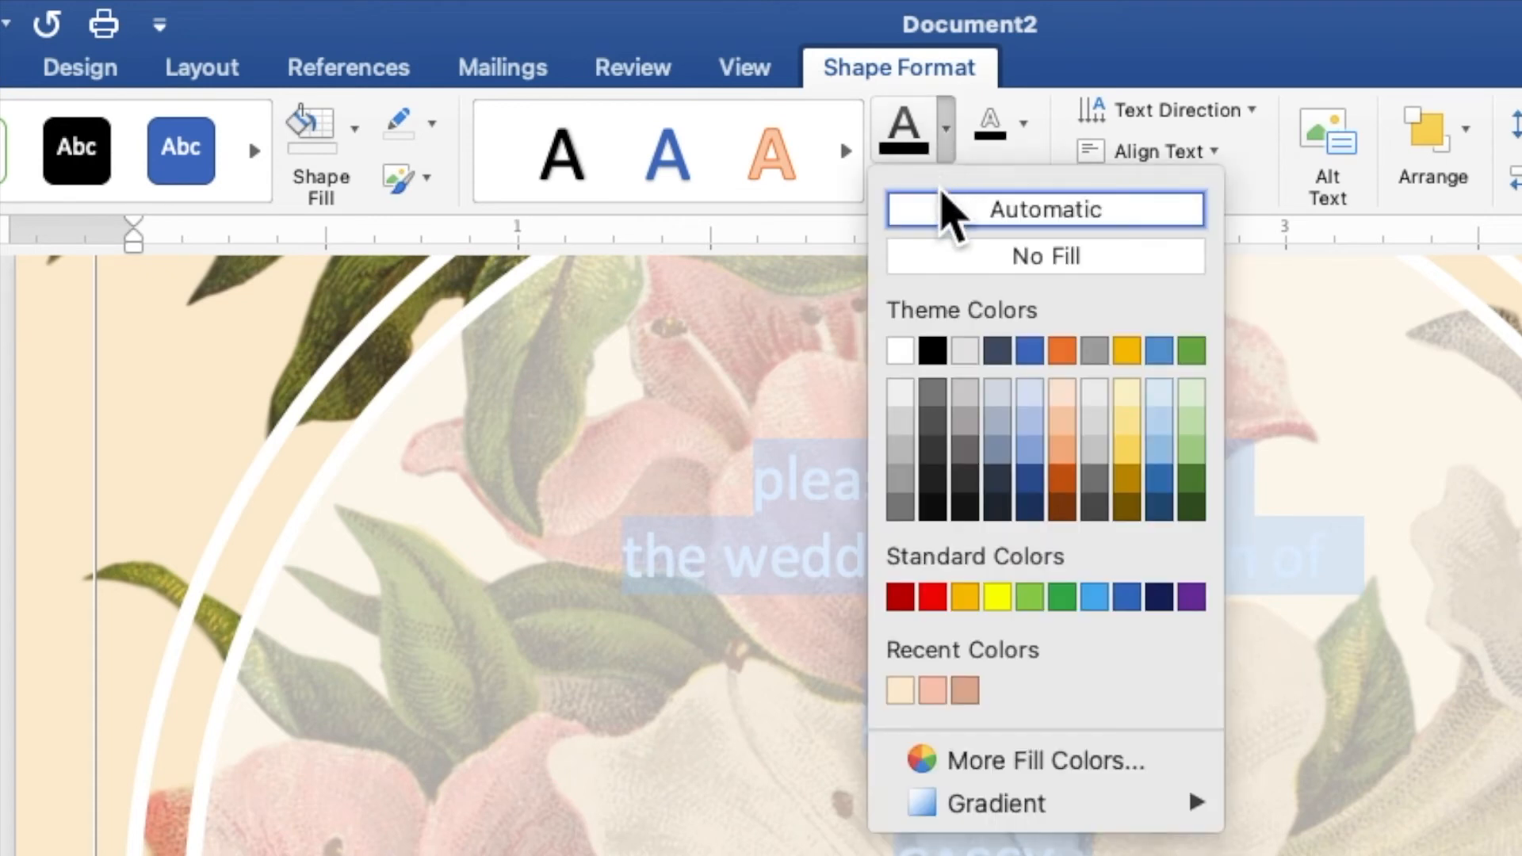
left_click(935, 353)
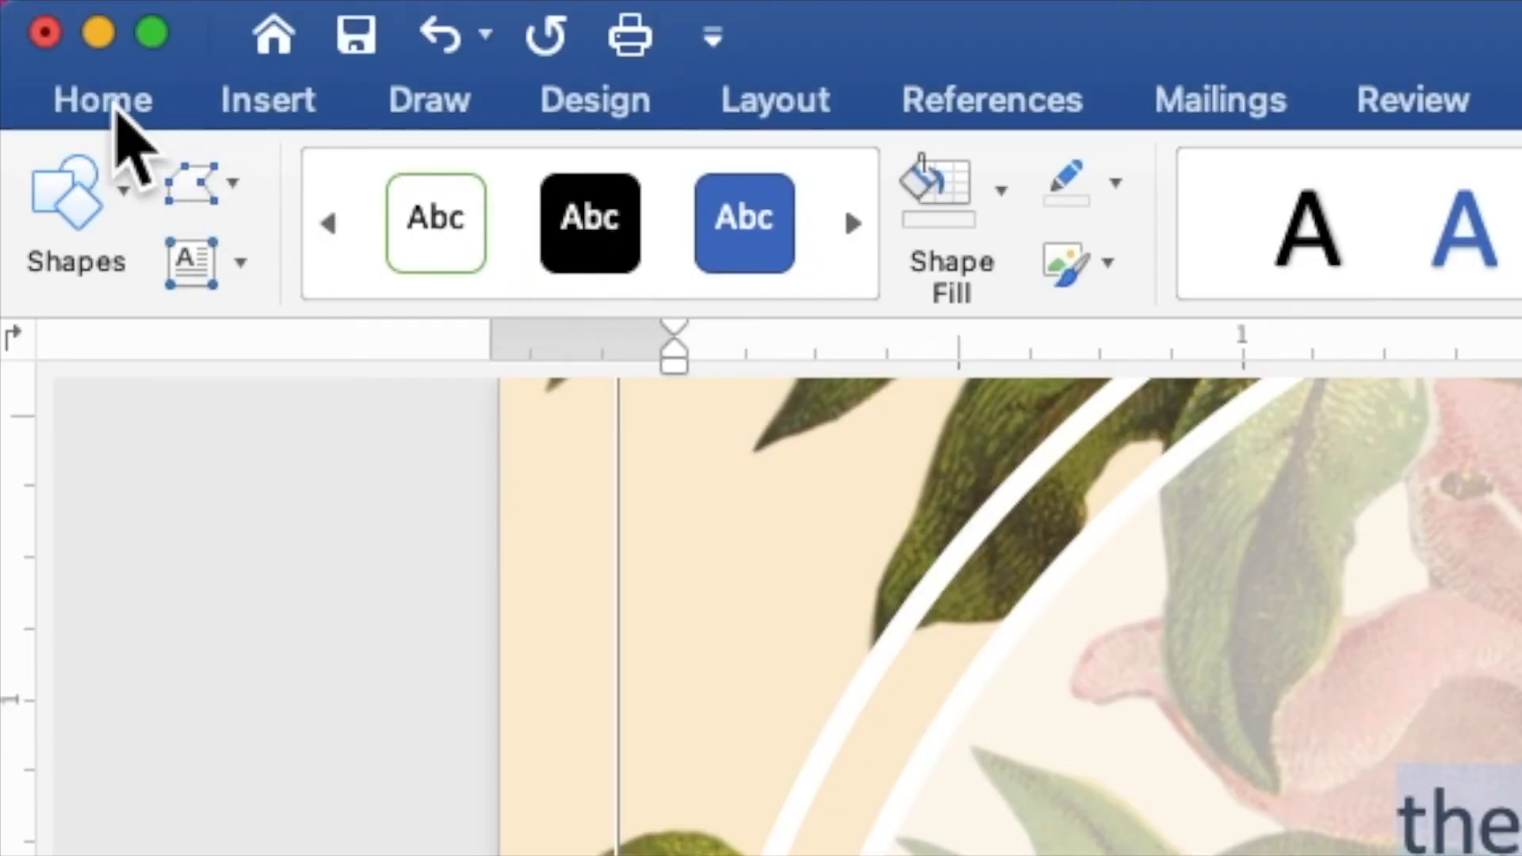
left_click(115, 111)
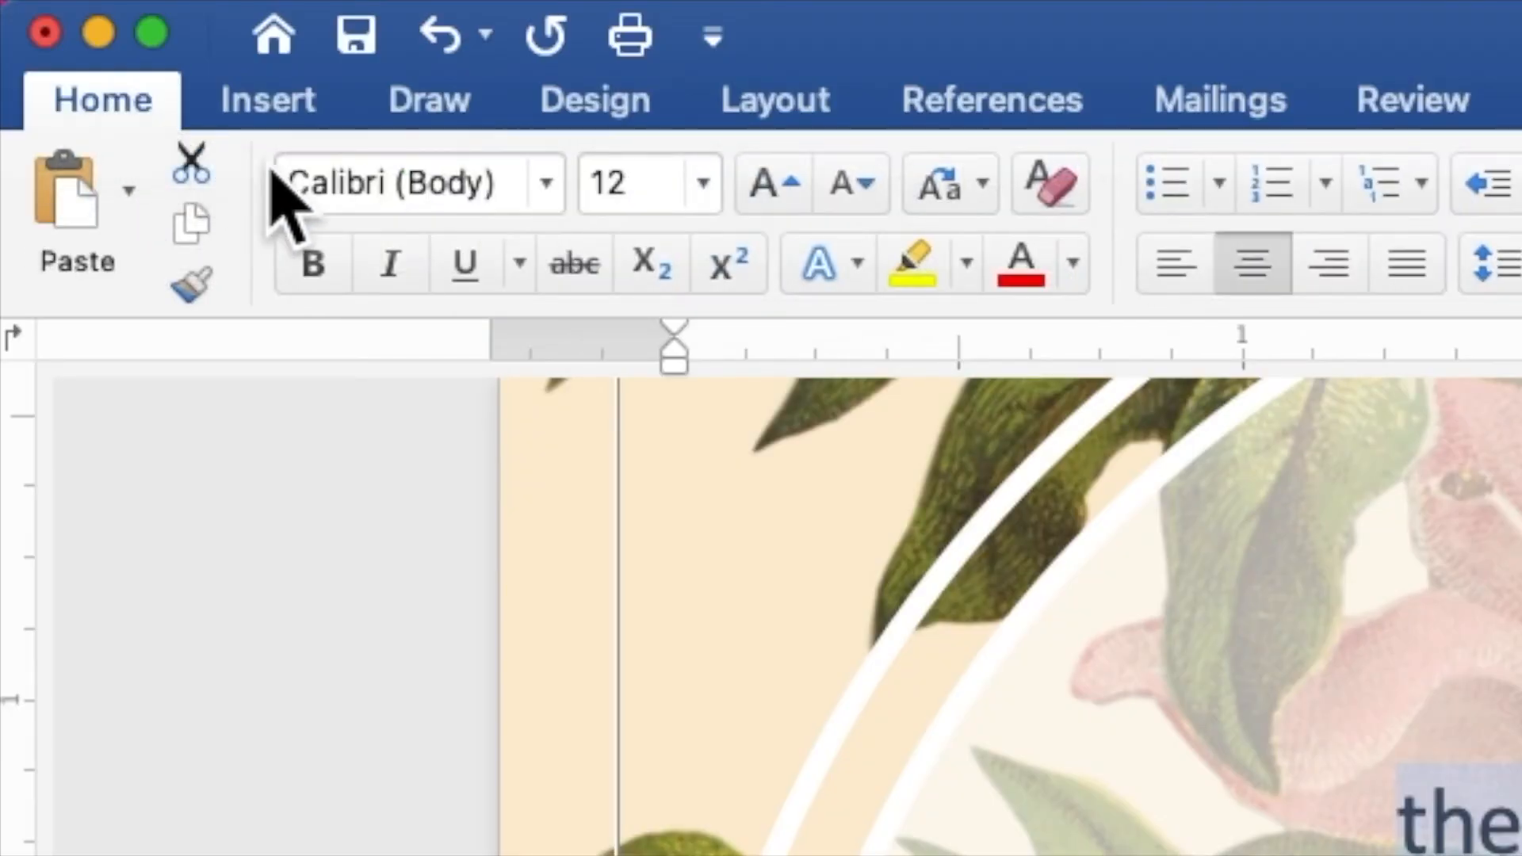
left_click(551, 196)
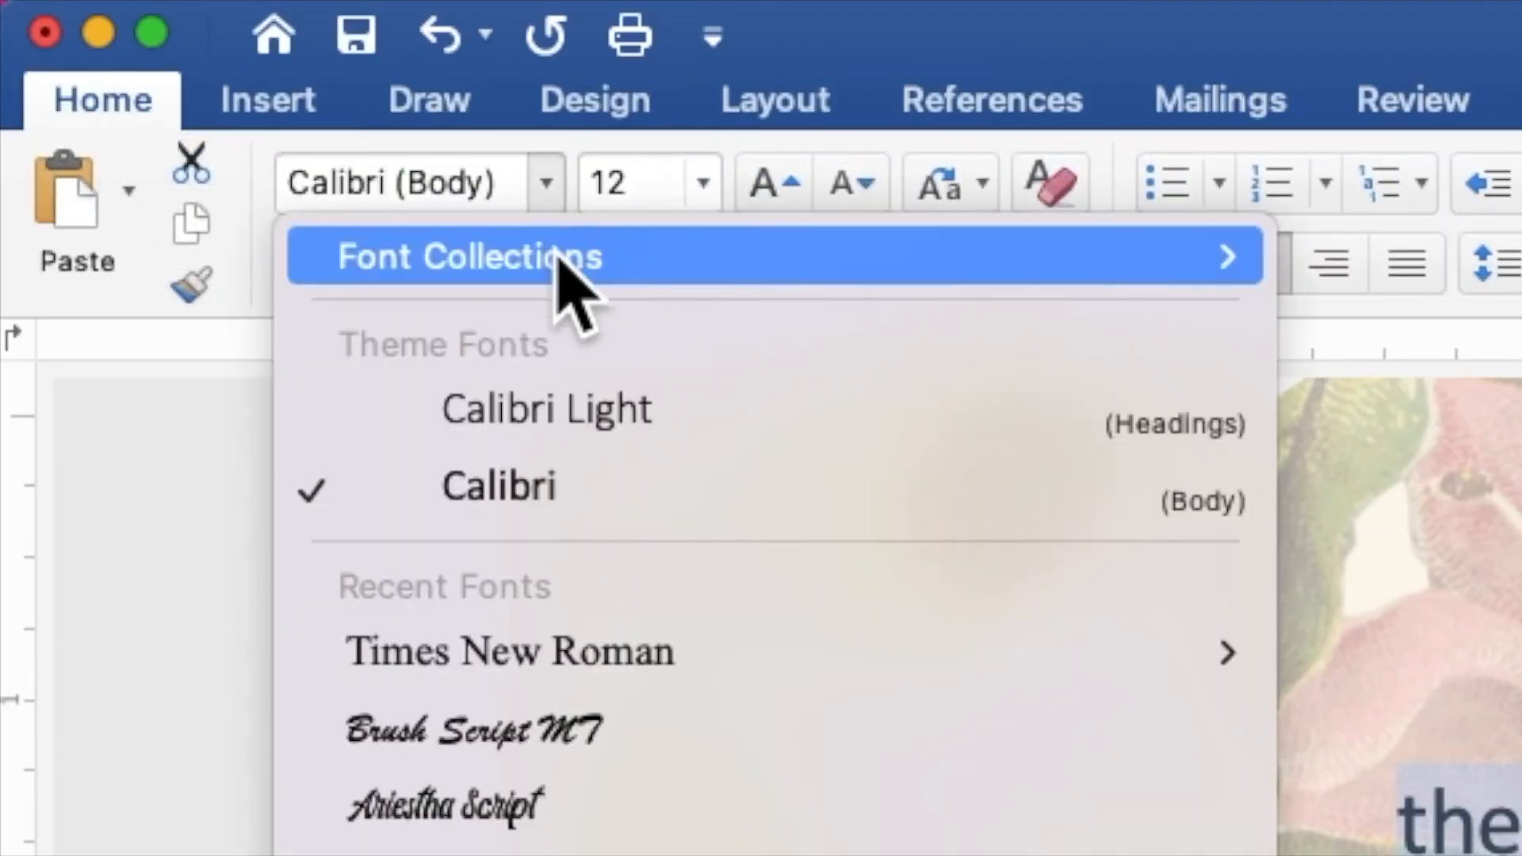
left_click(598, 729)
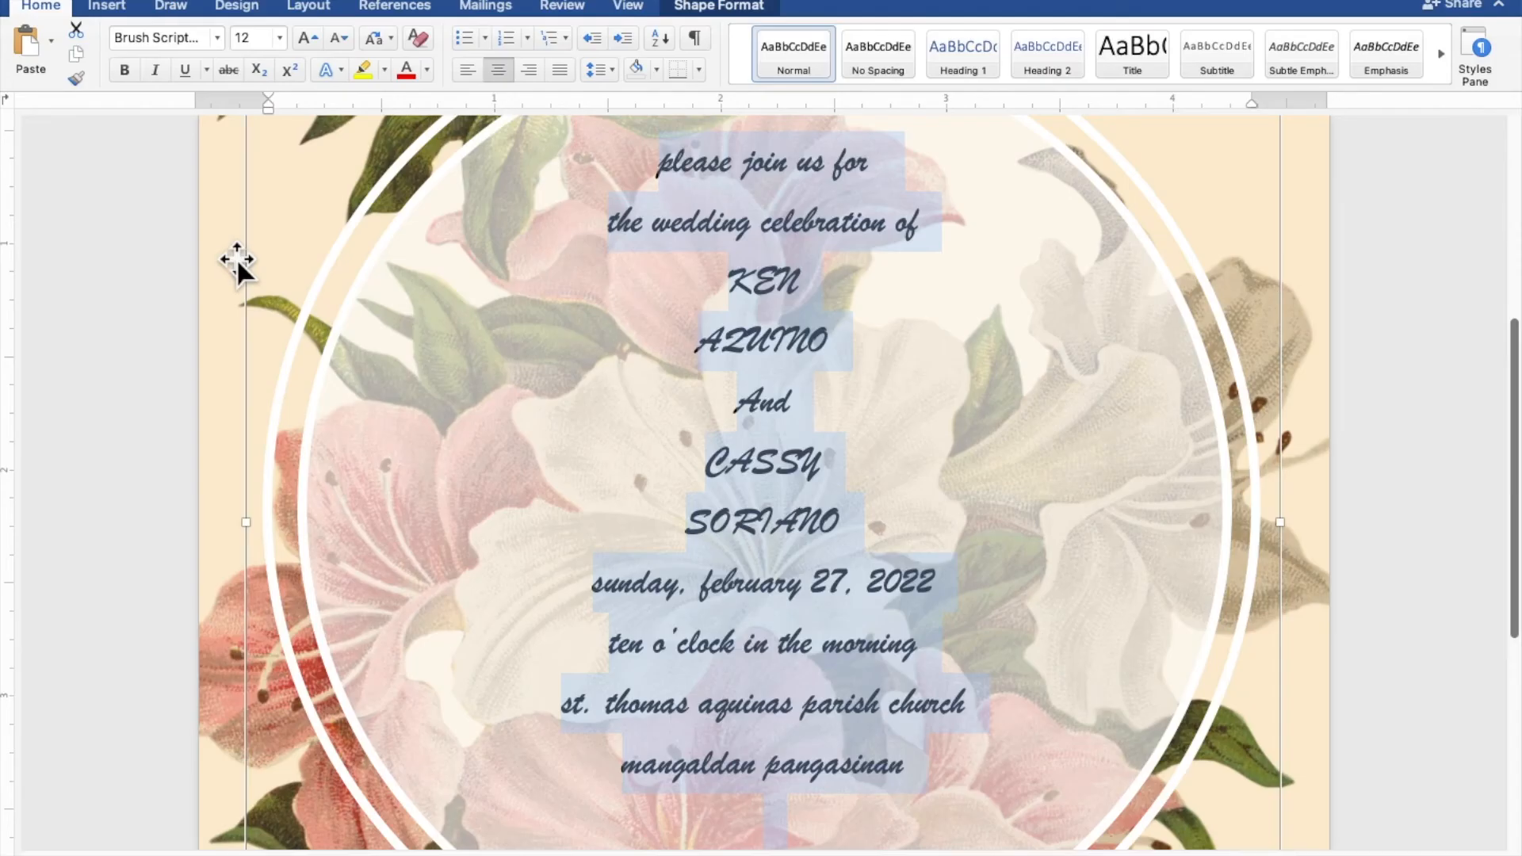
Format the bride's and groom's first names together in bold Times New Roman at size 30
left_click(849, 293)
left_click_drag(828, 278, 728, 278)
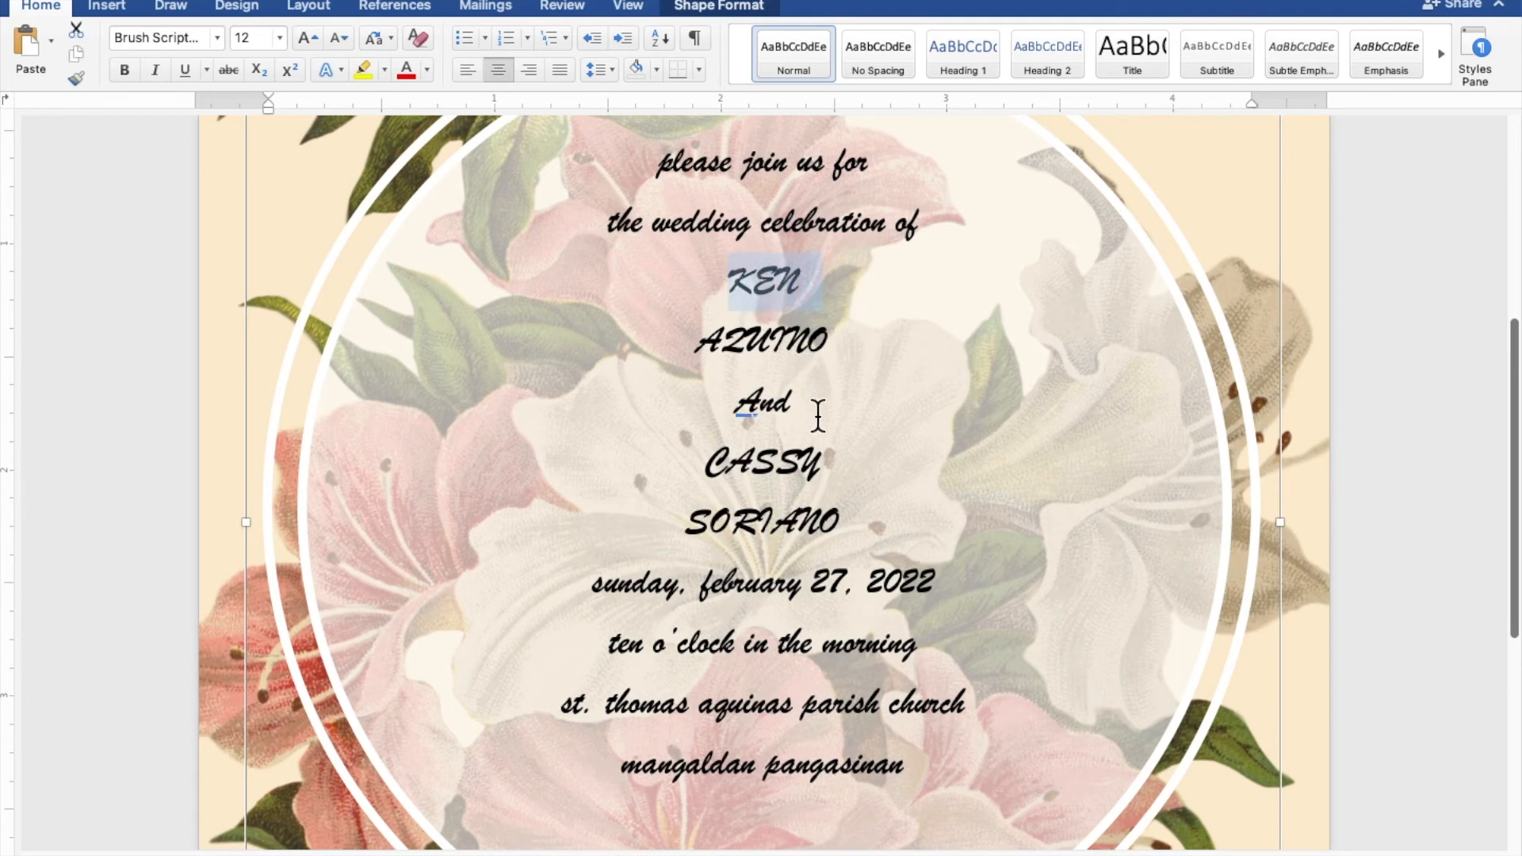
left_click_drag(810, 464, 706, 471)
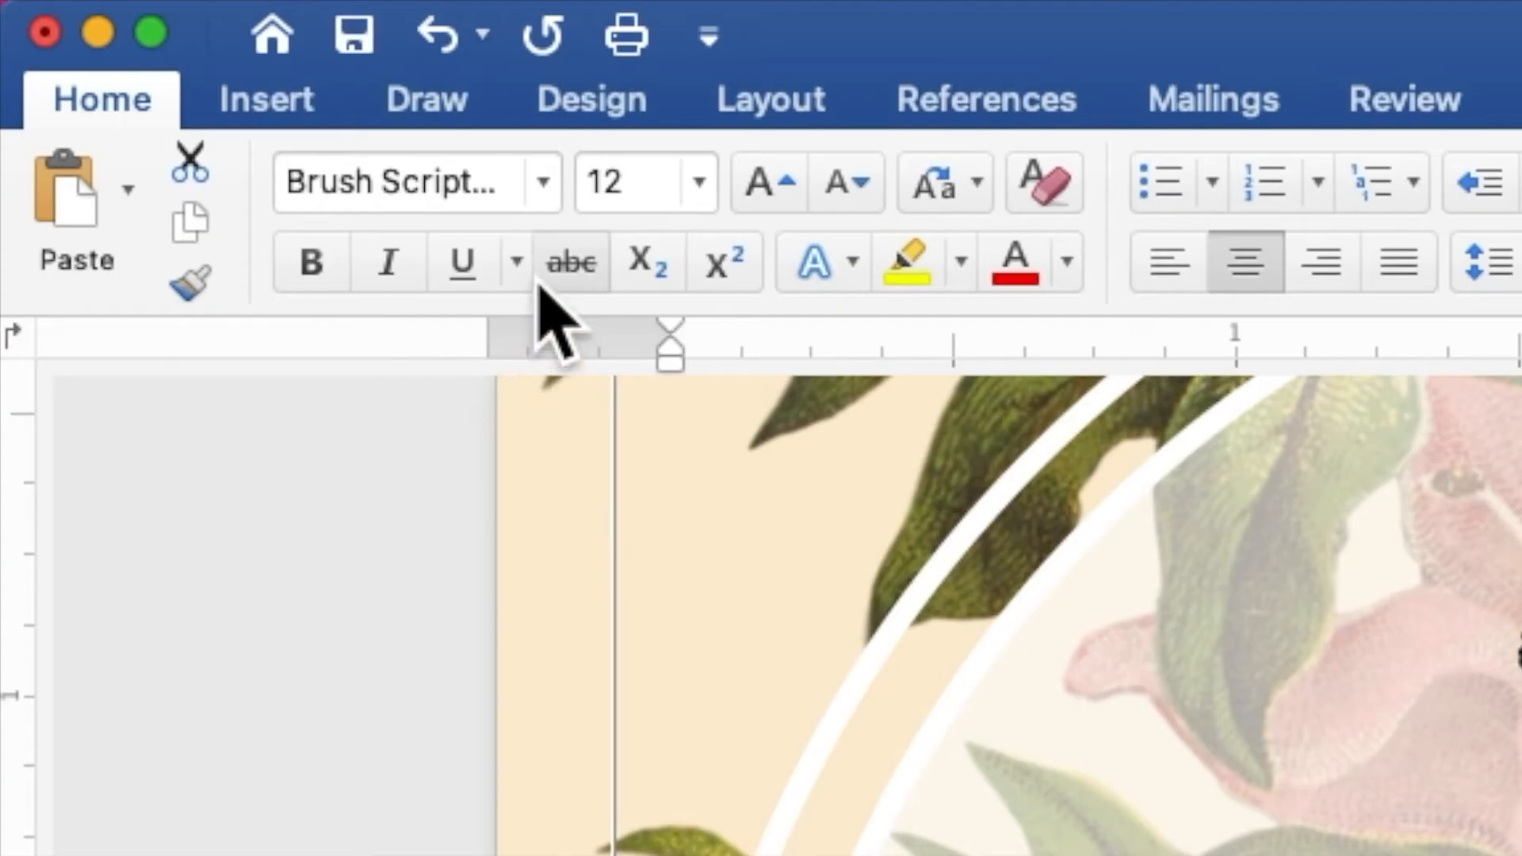
left_click(216, 39)
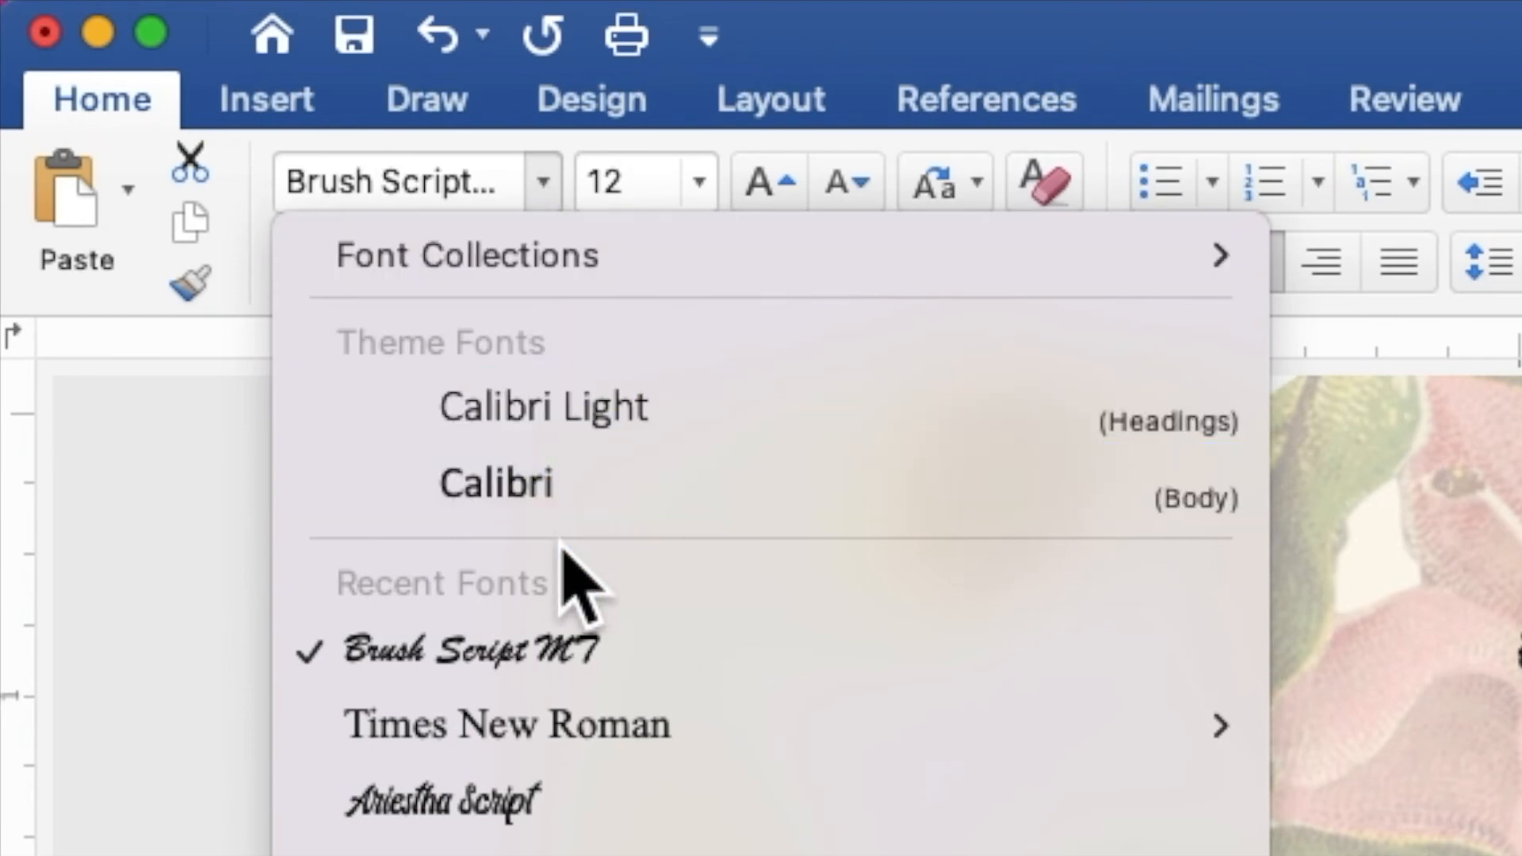
left_click(570, 725)
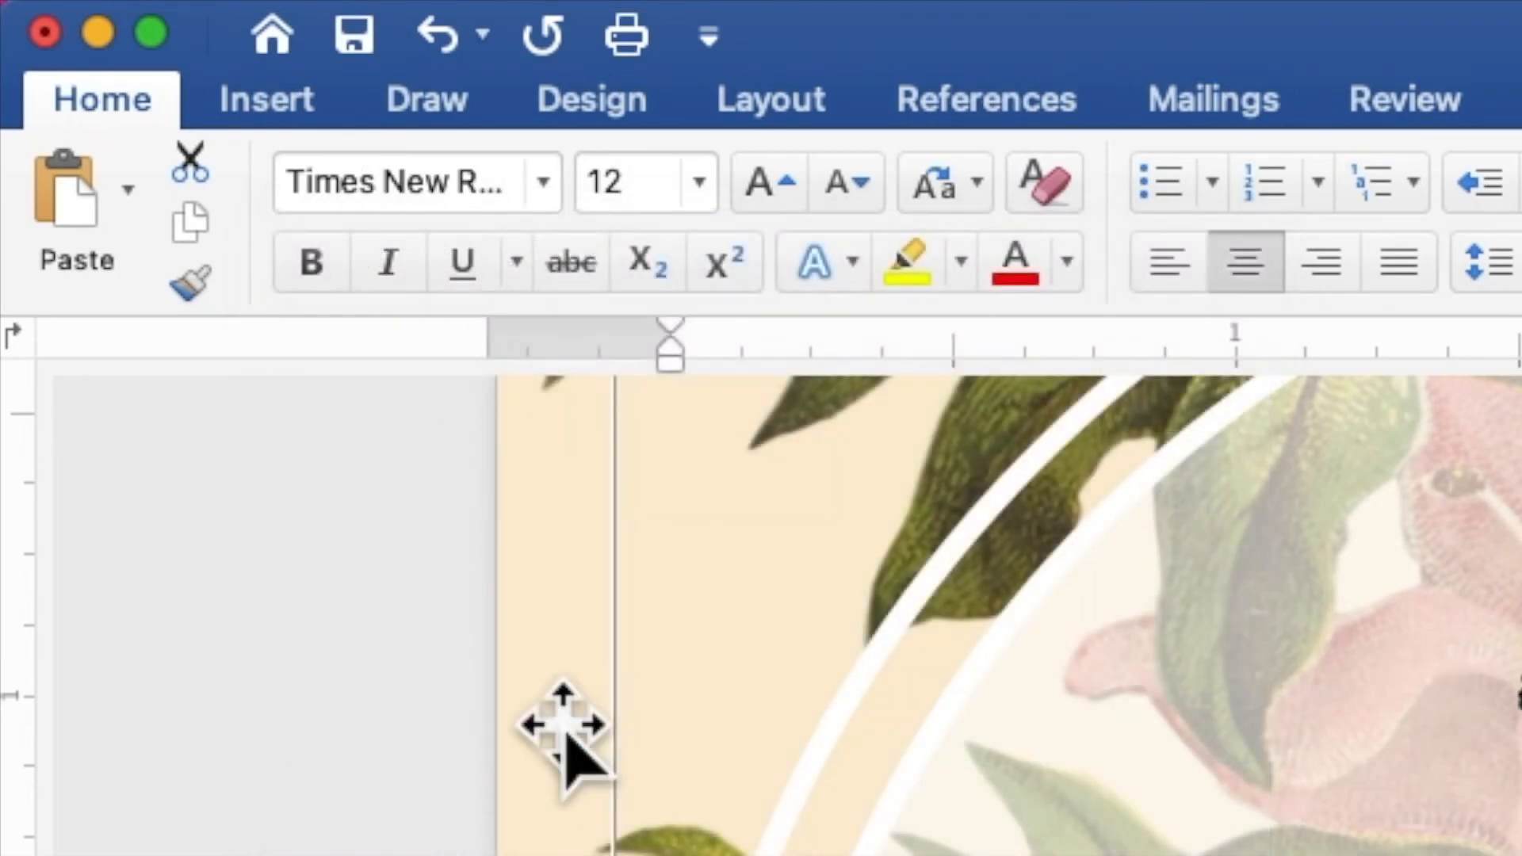
left_click(664, 178)
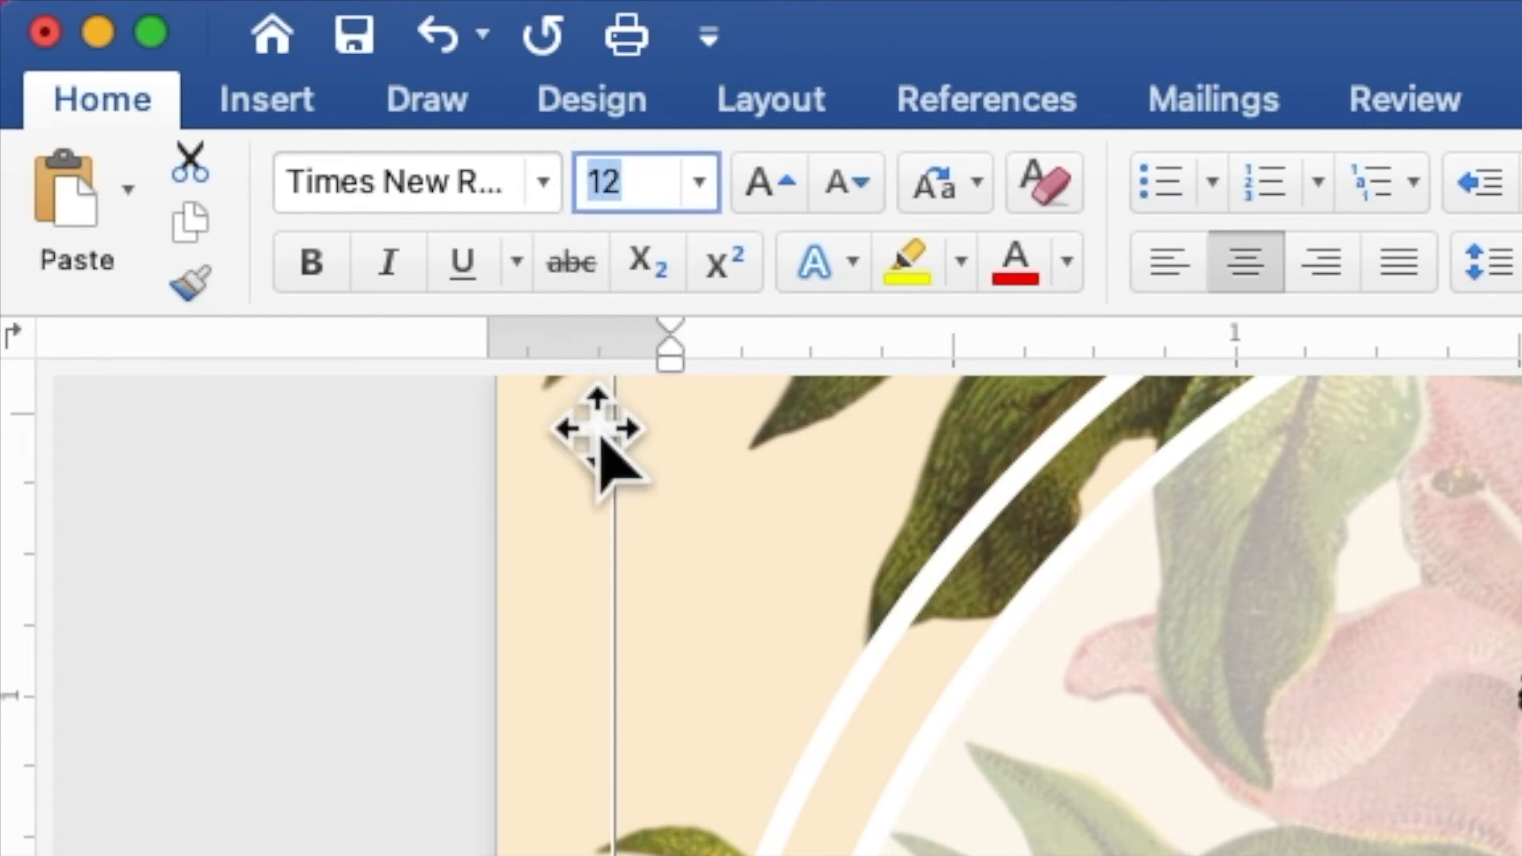
type("30")
key("Return")
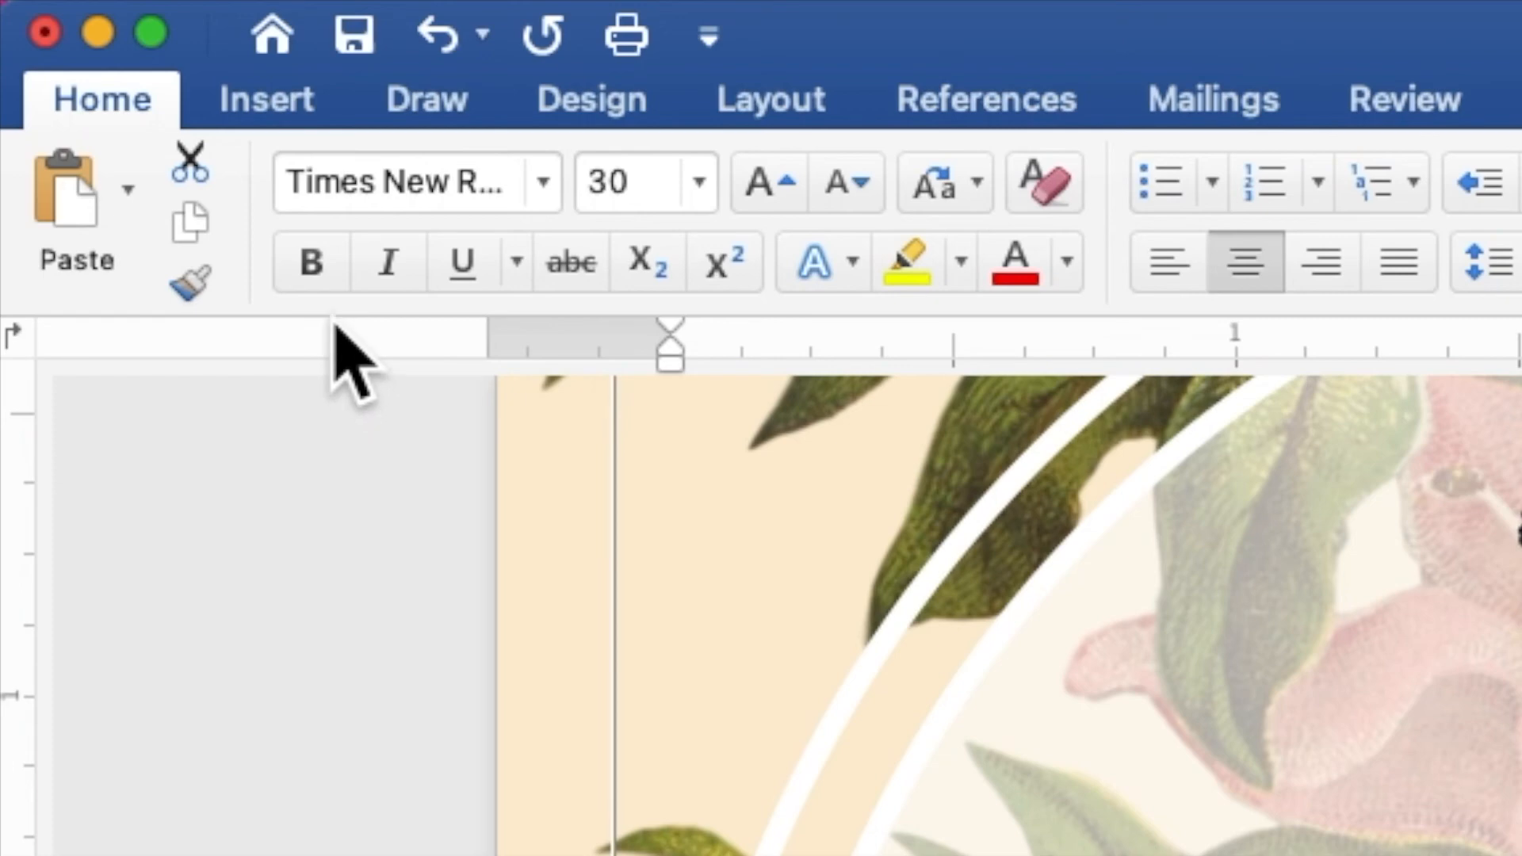
left_click(309, 265)
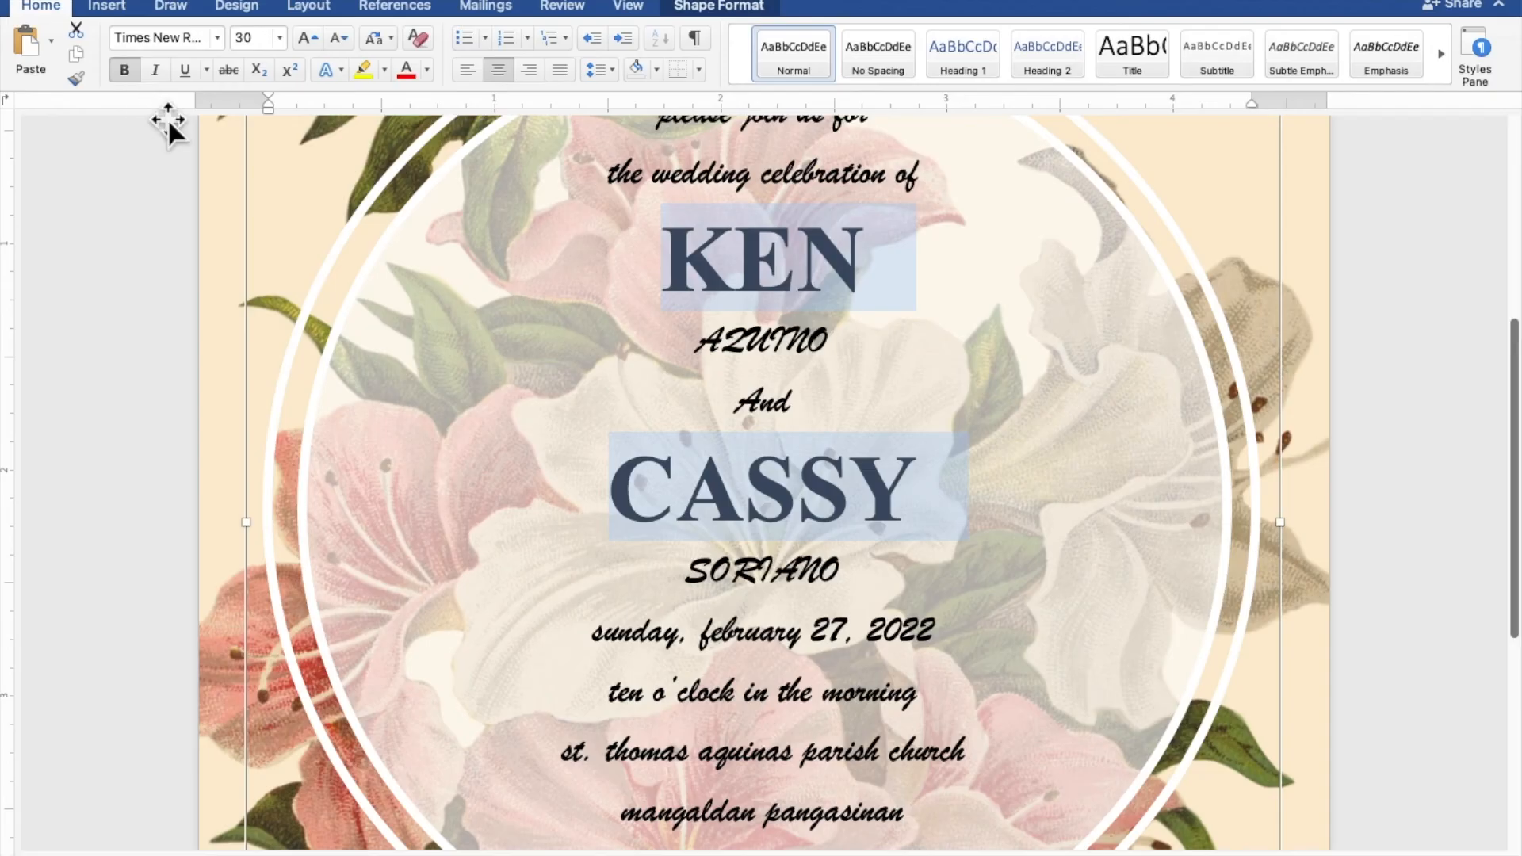
Change the capital A of "And" between the couple's names to lowercase
left_click(771, 410)
key("shift+Left")
type("a")
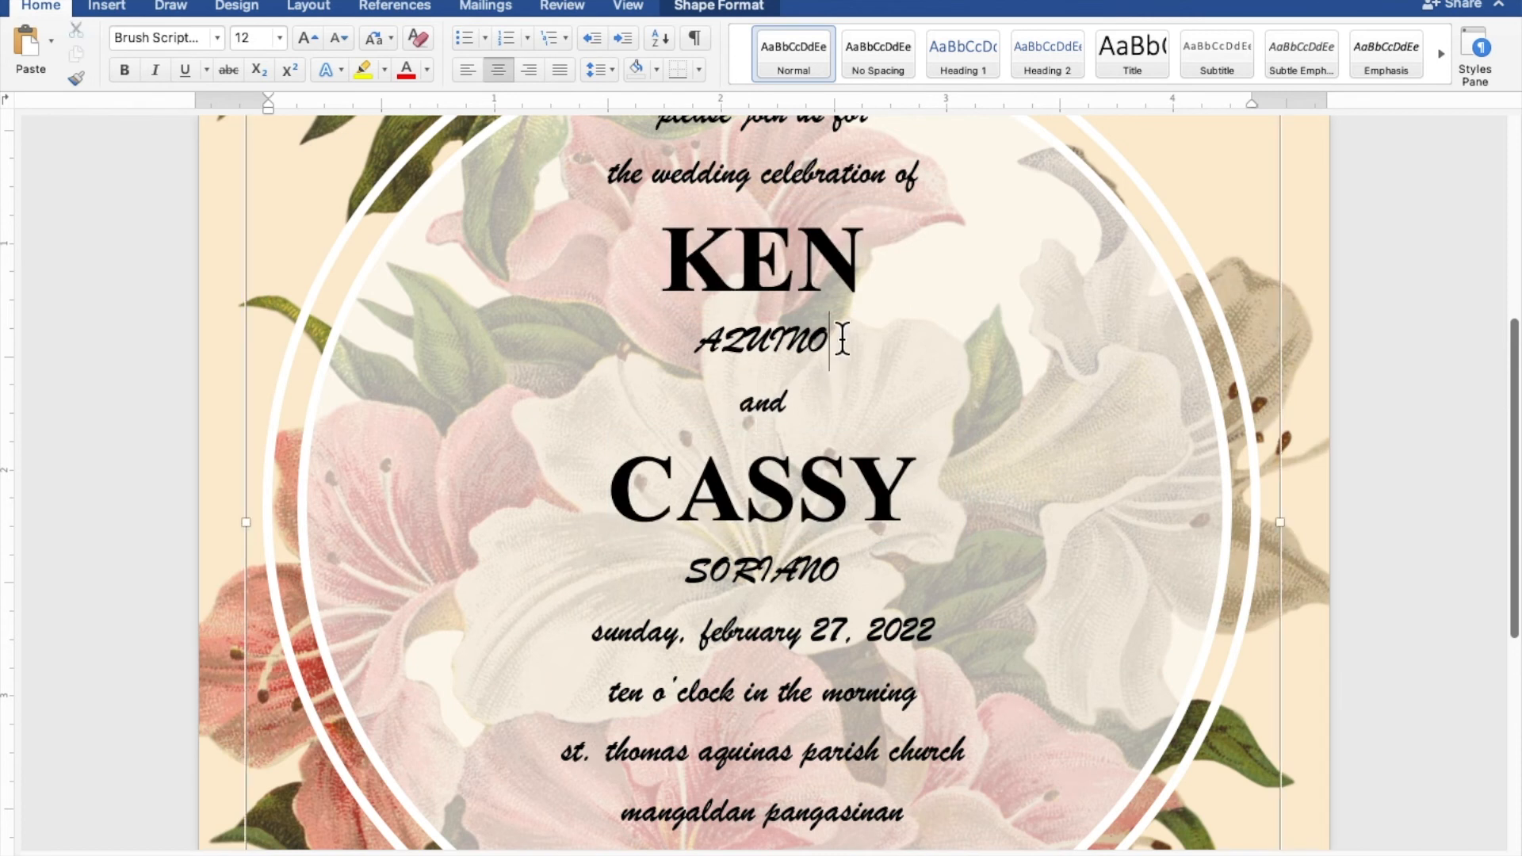
Set both surnames of the couple to Times New Roman at size 20
left_click_drag(838, 333, 693, 339)
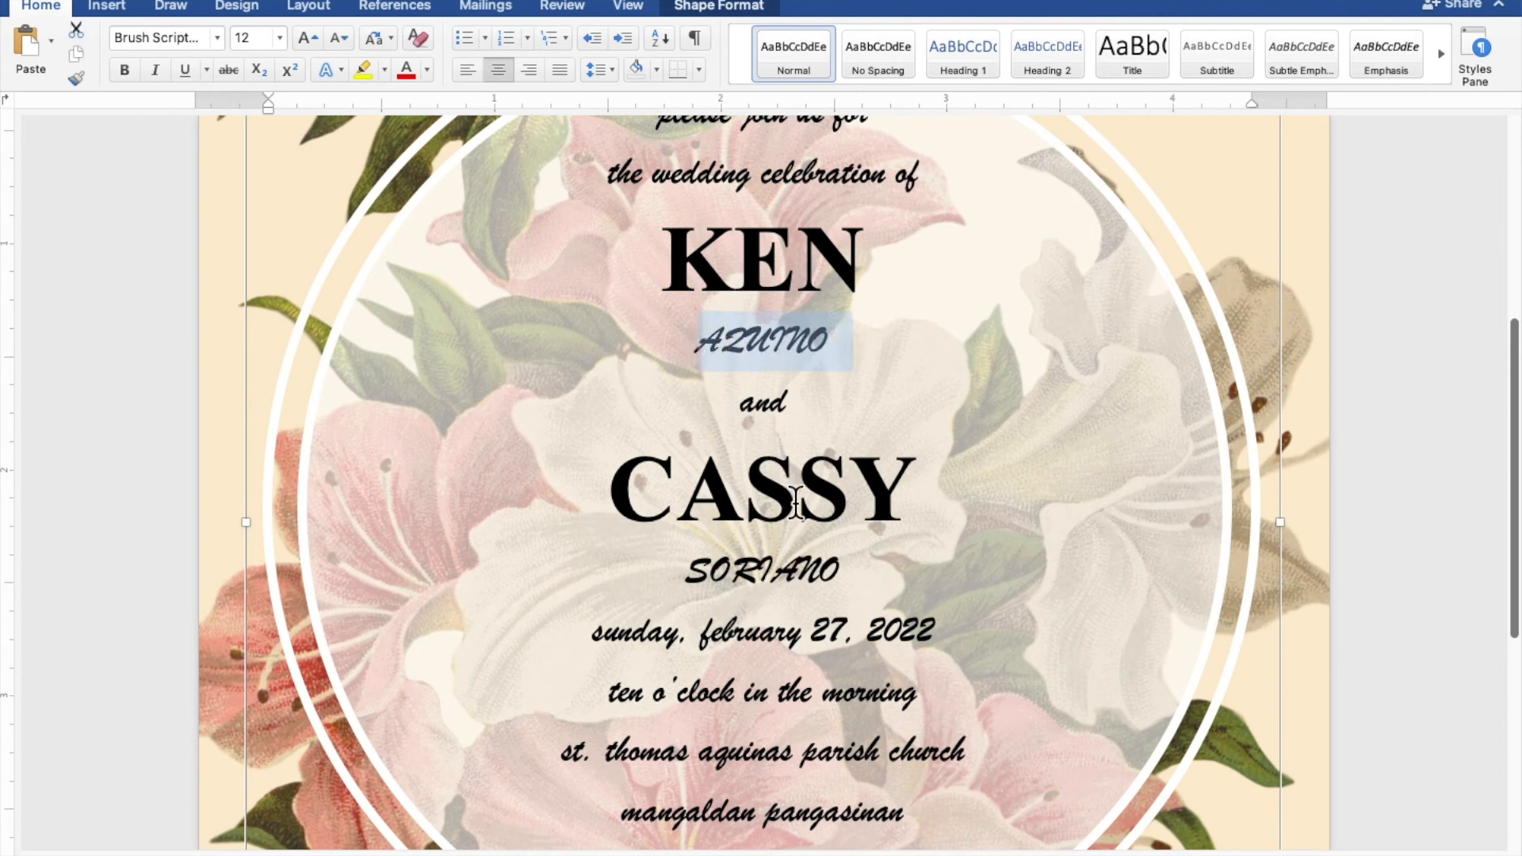
left_click_drag(849, 568, 695, 569)
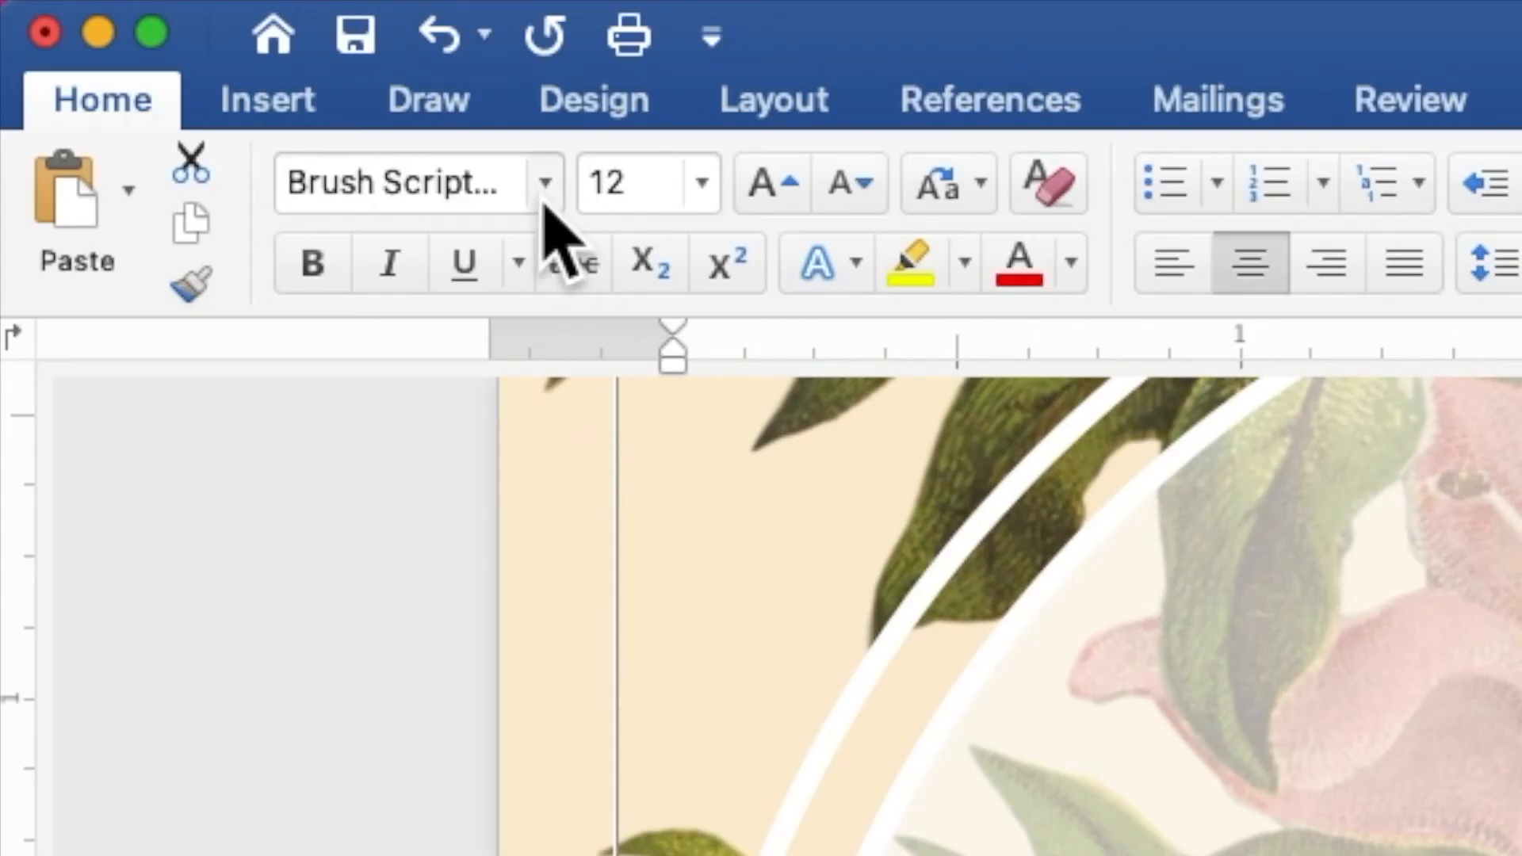
left_click(543, 190)
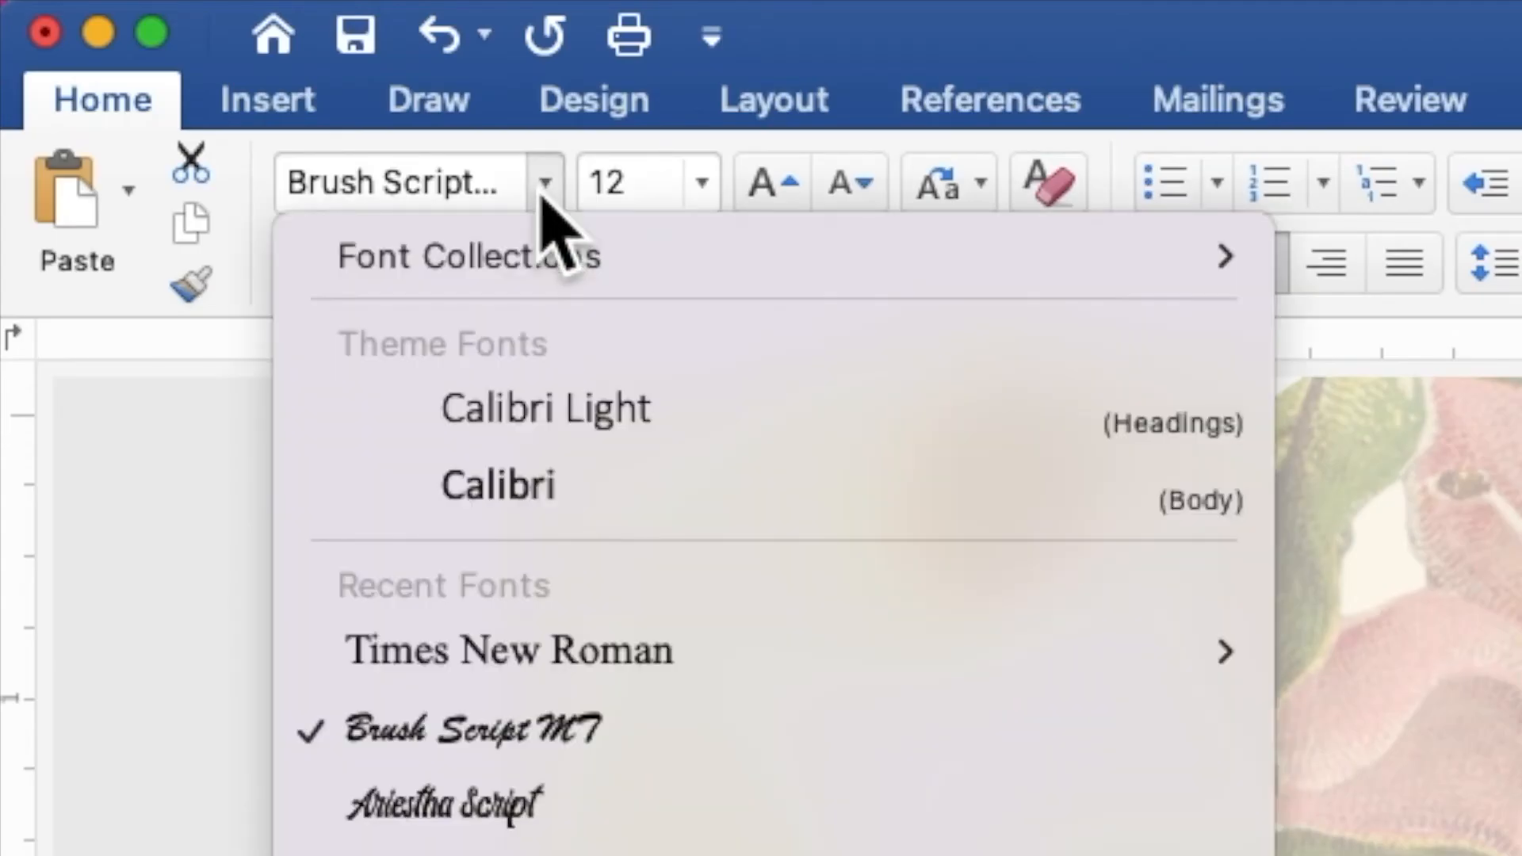
left_click(596, 649)
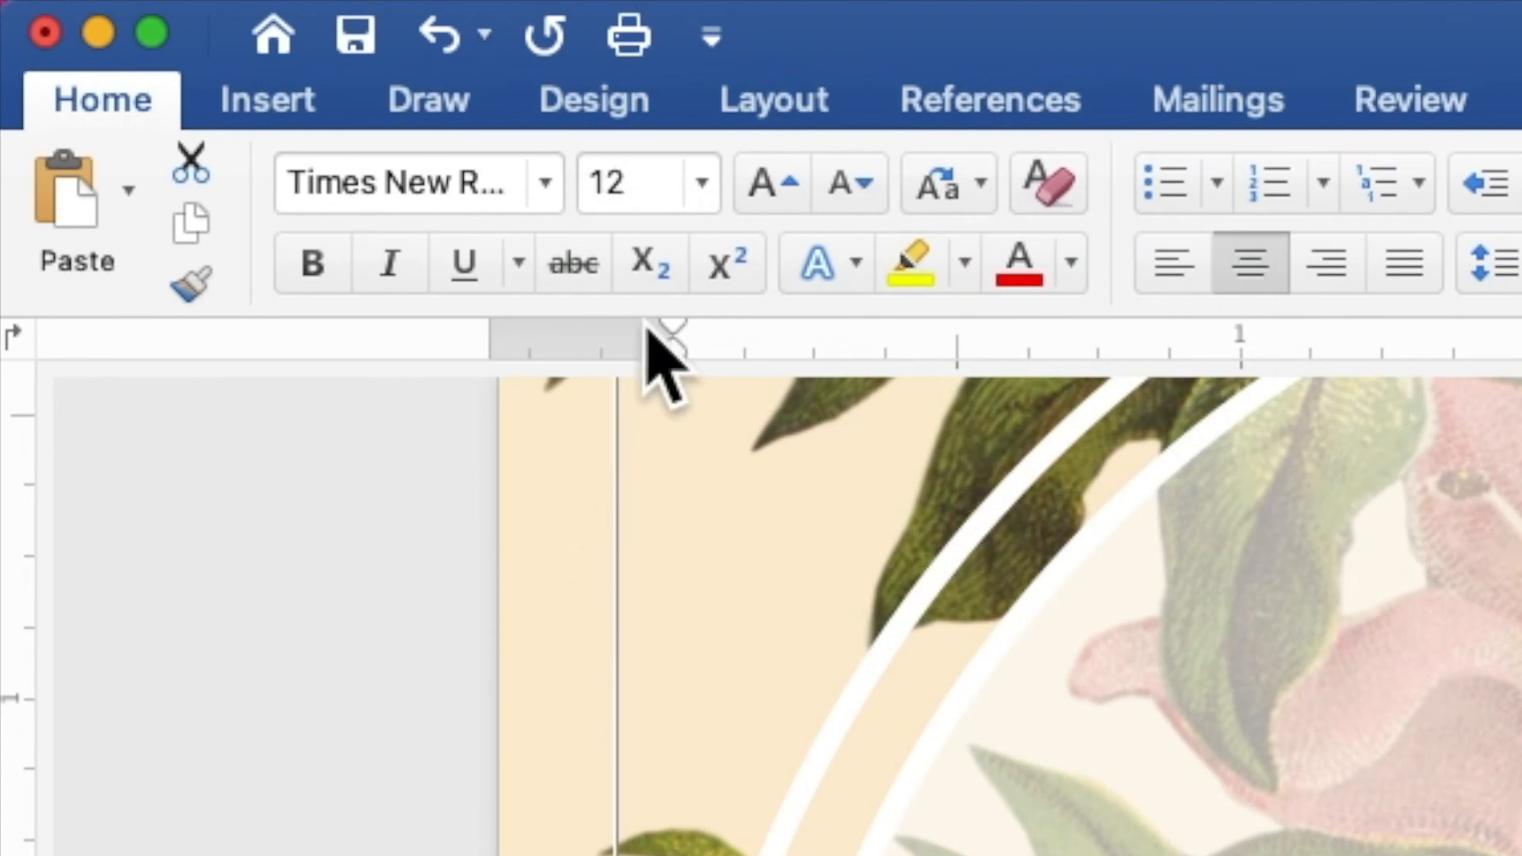
left_click_drag(669, 182, 588, 182)
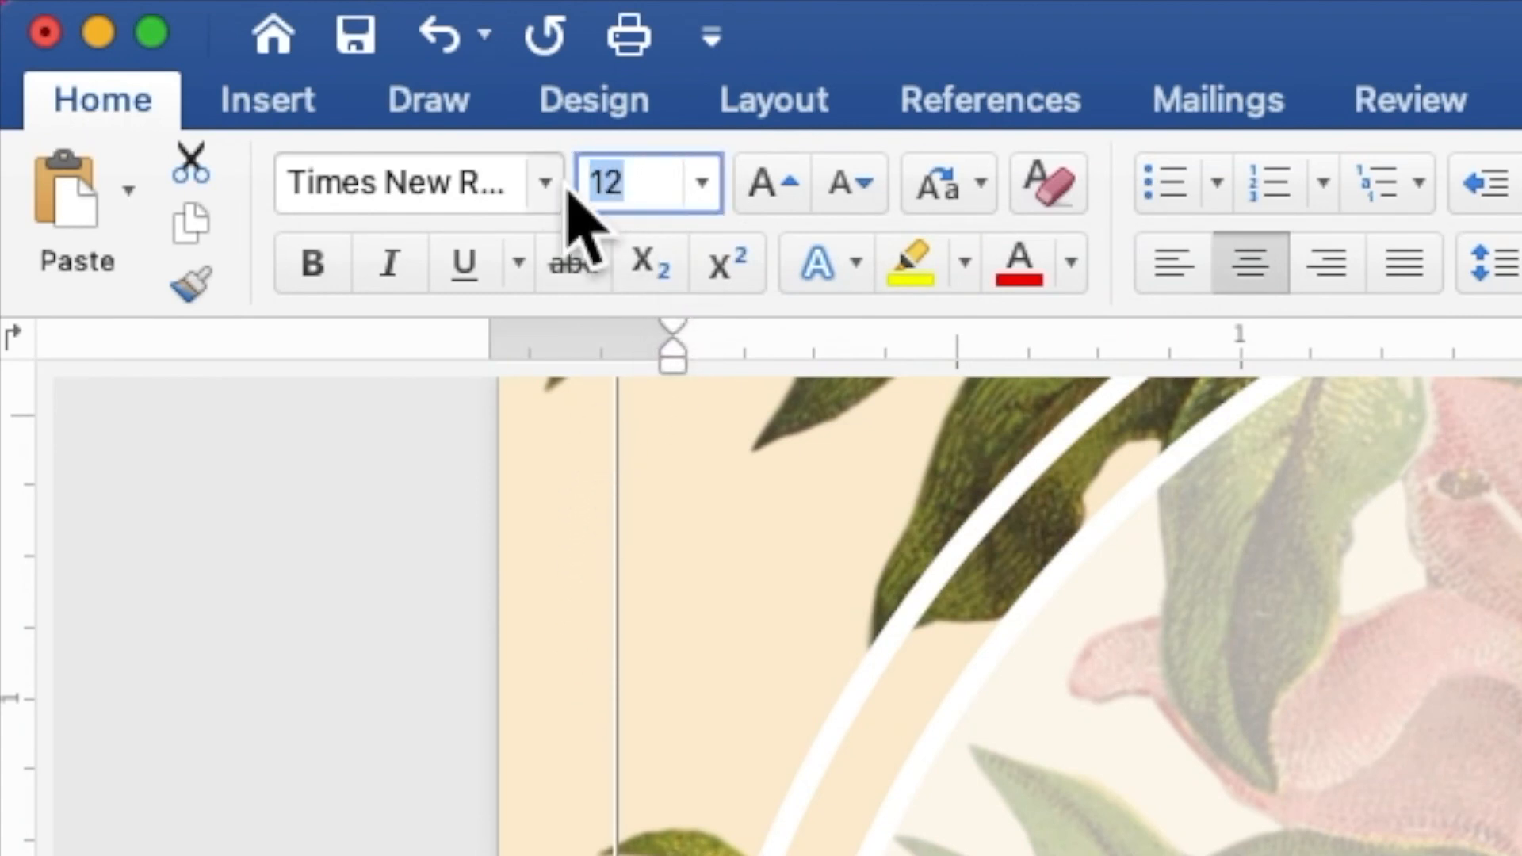
type("20")
key("Return")
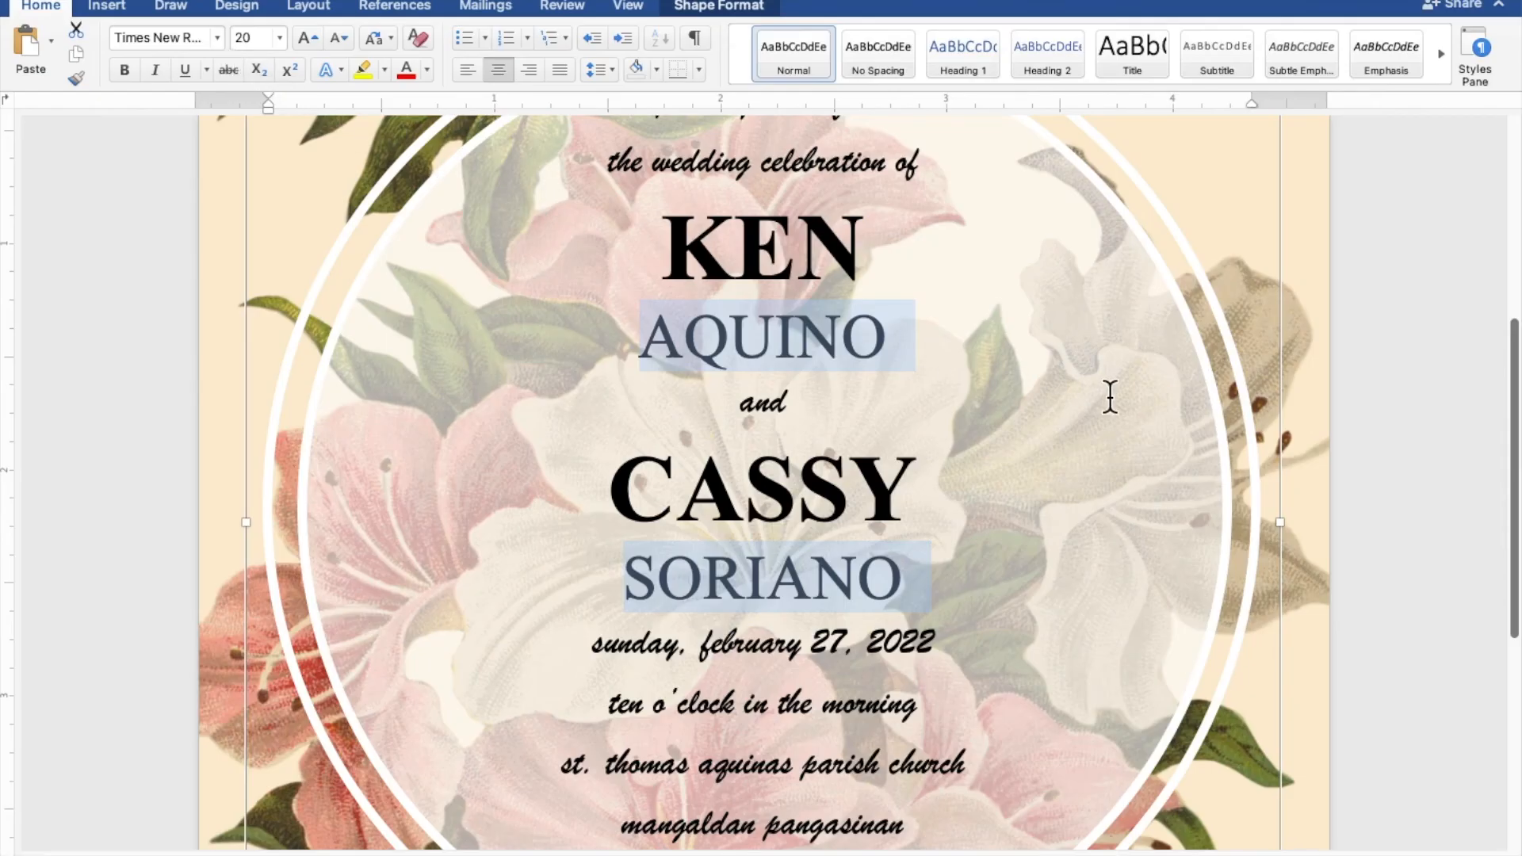
Nudge the invitation text box slightly up and left within the white circle, and deselect it
scroll(1109, 397, "down", 5)
scroll(1110, 397, "down", 1)
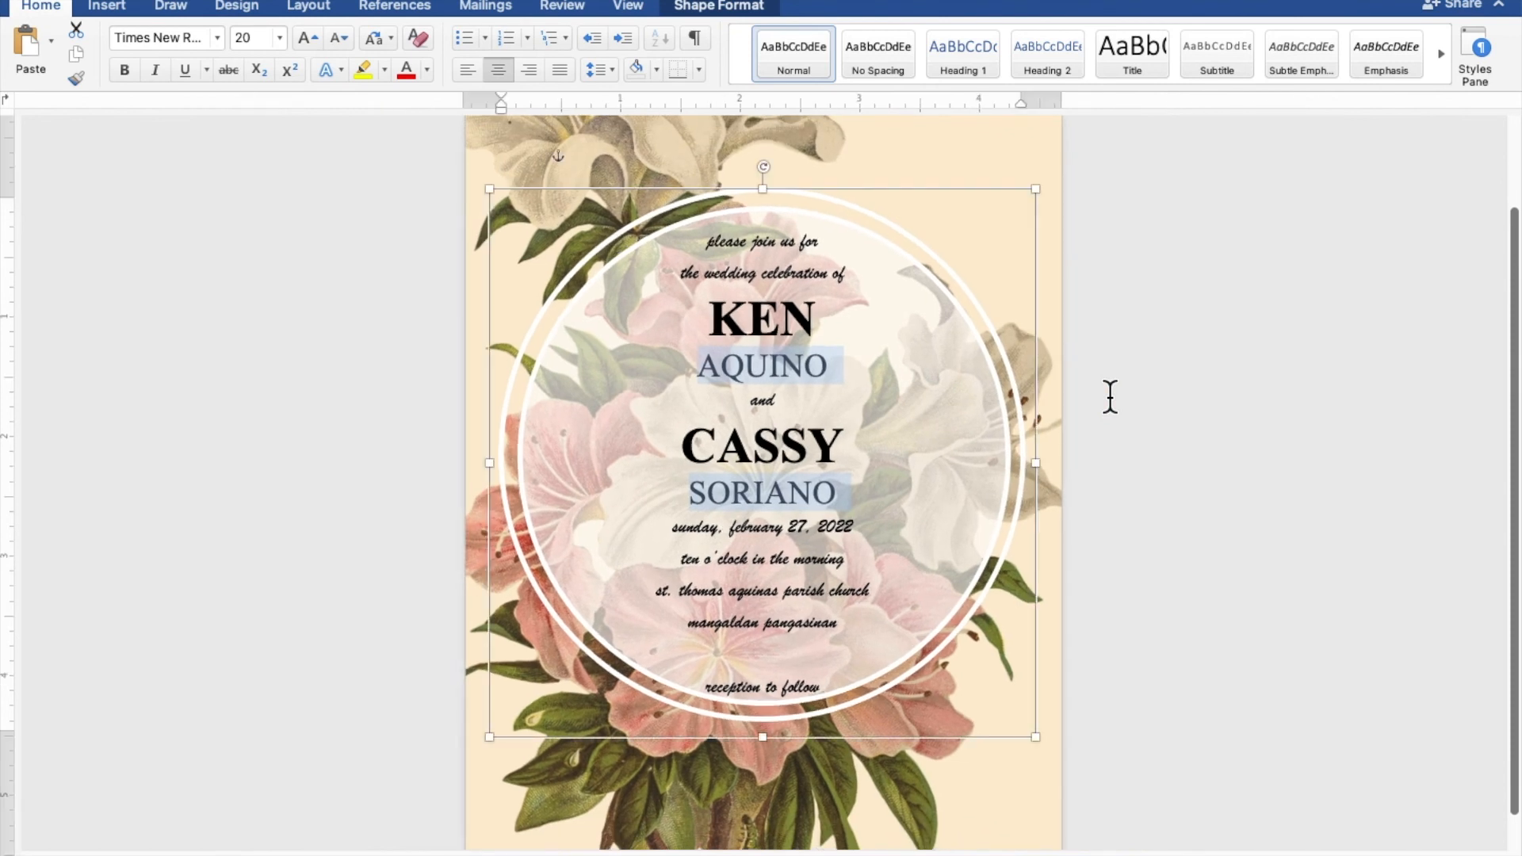
scroll(1109, 396, "down", 2)
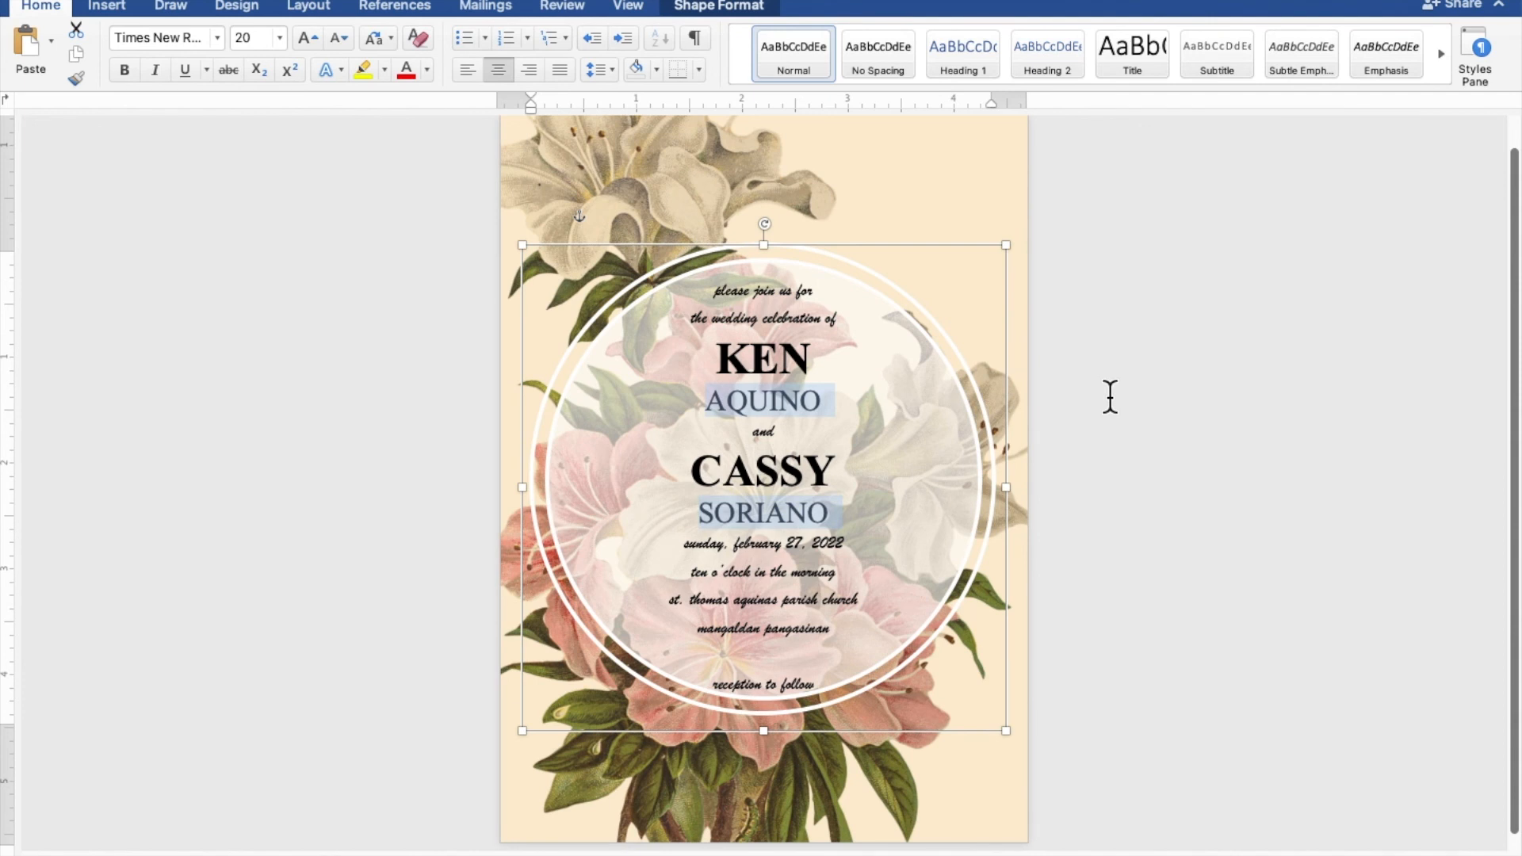
scroll(1110, 397, "down", 2)
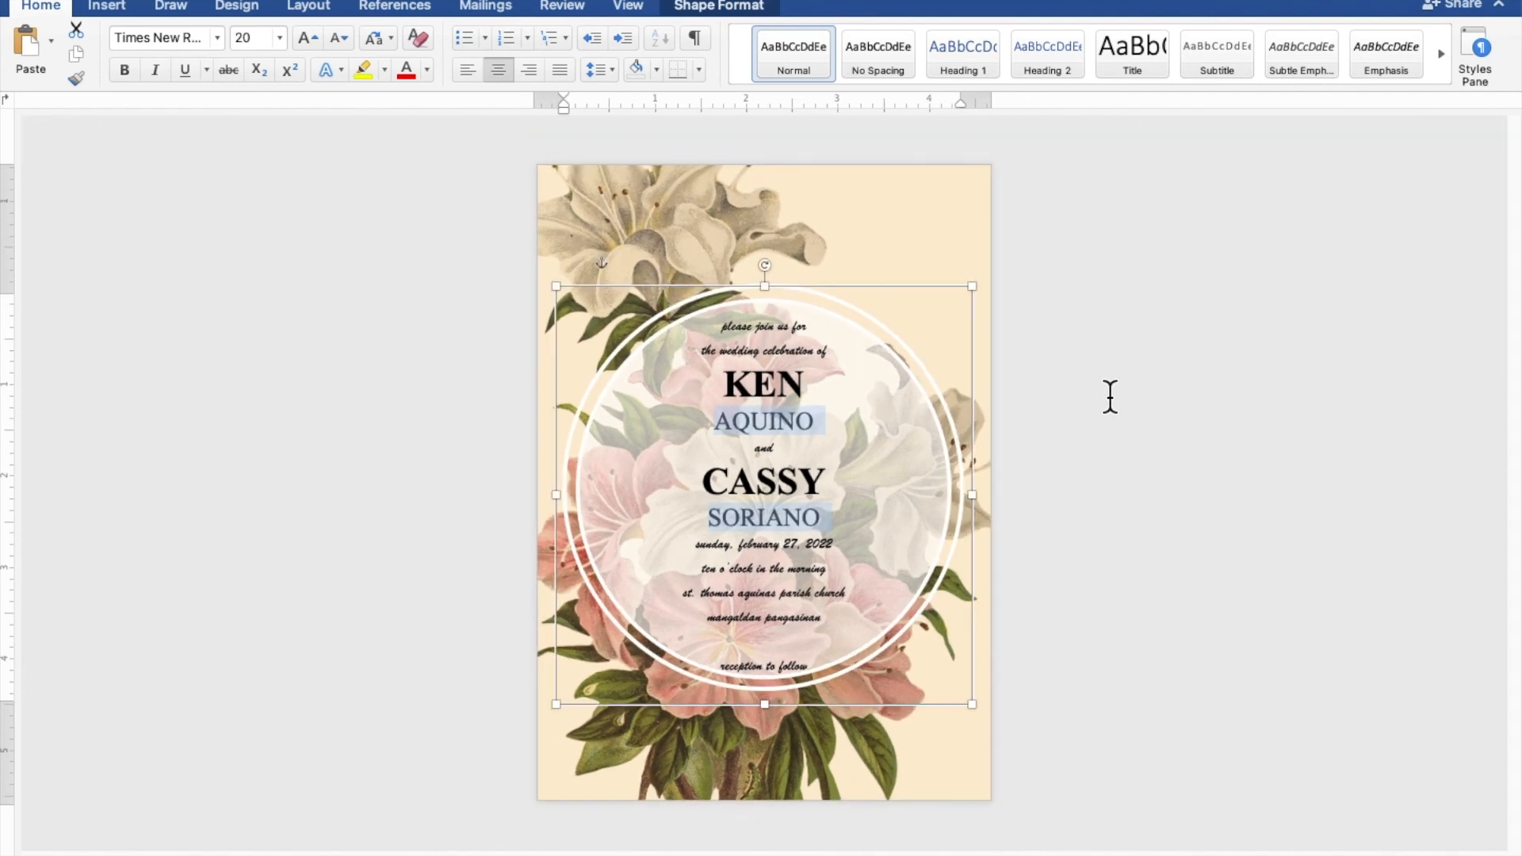
scroll(1110, 396, "up", 2)
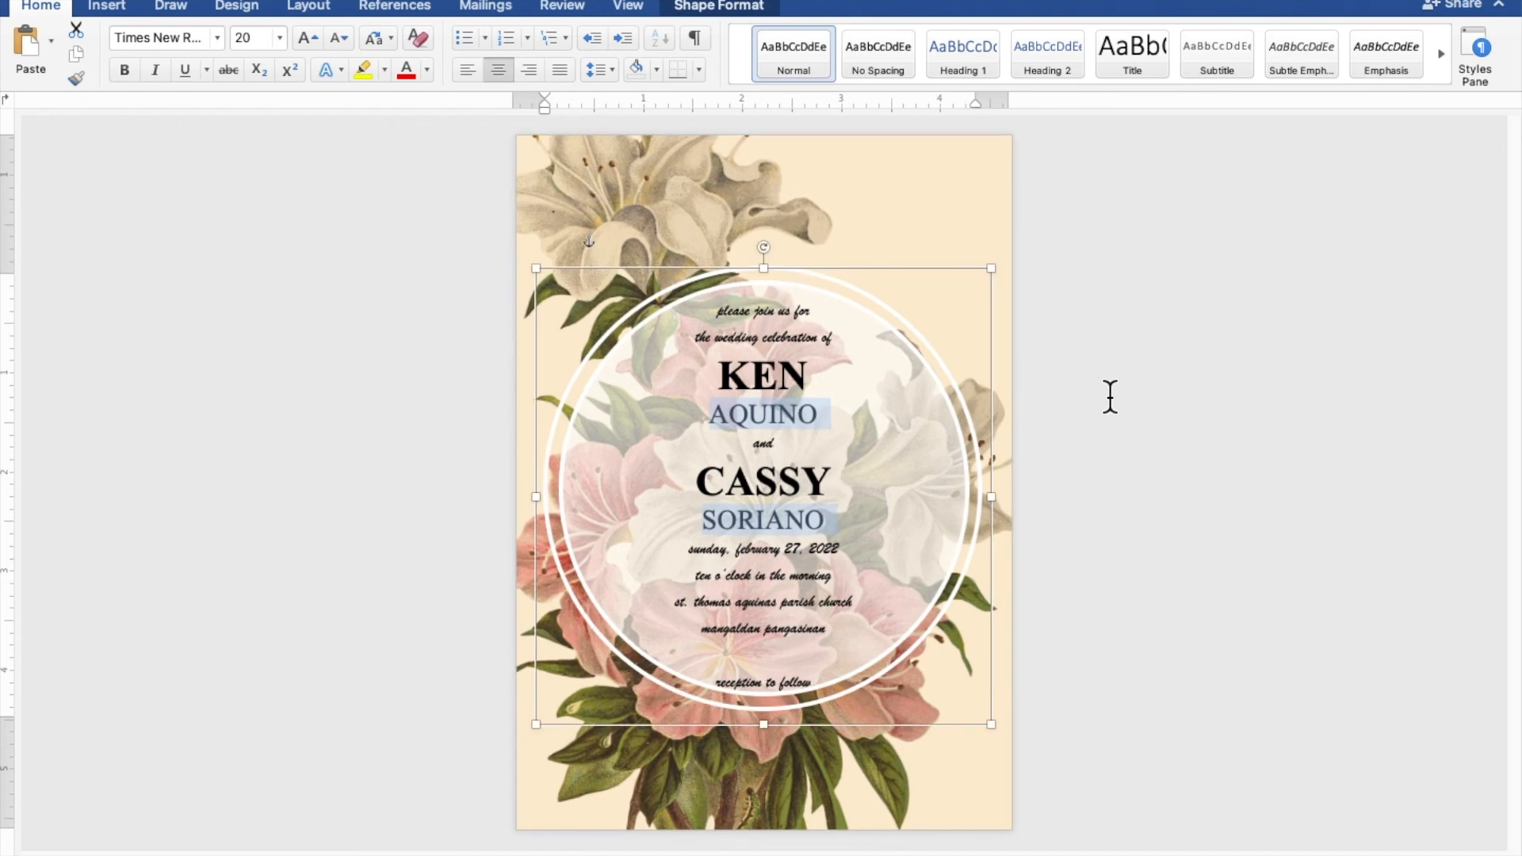
left_click(854, 269)
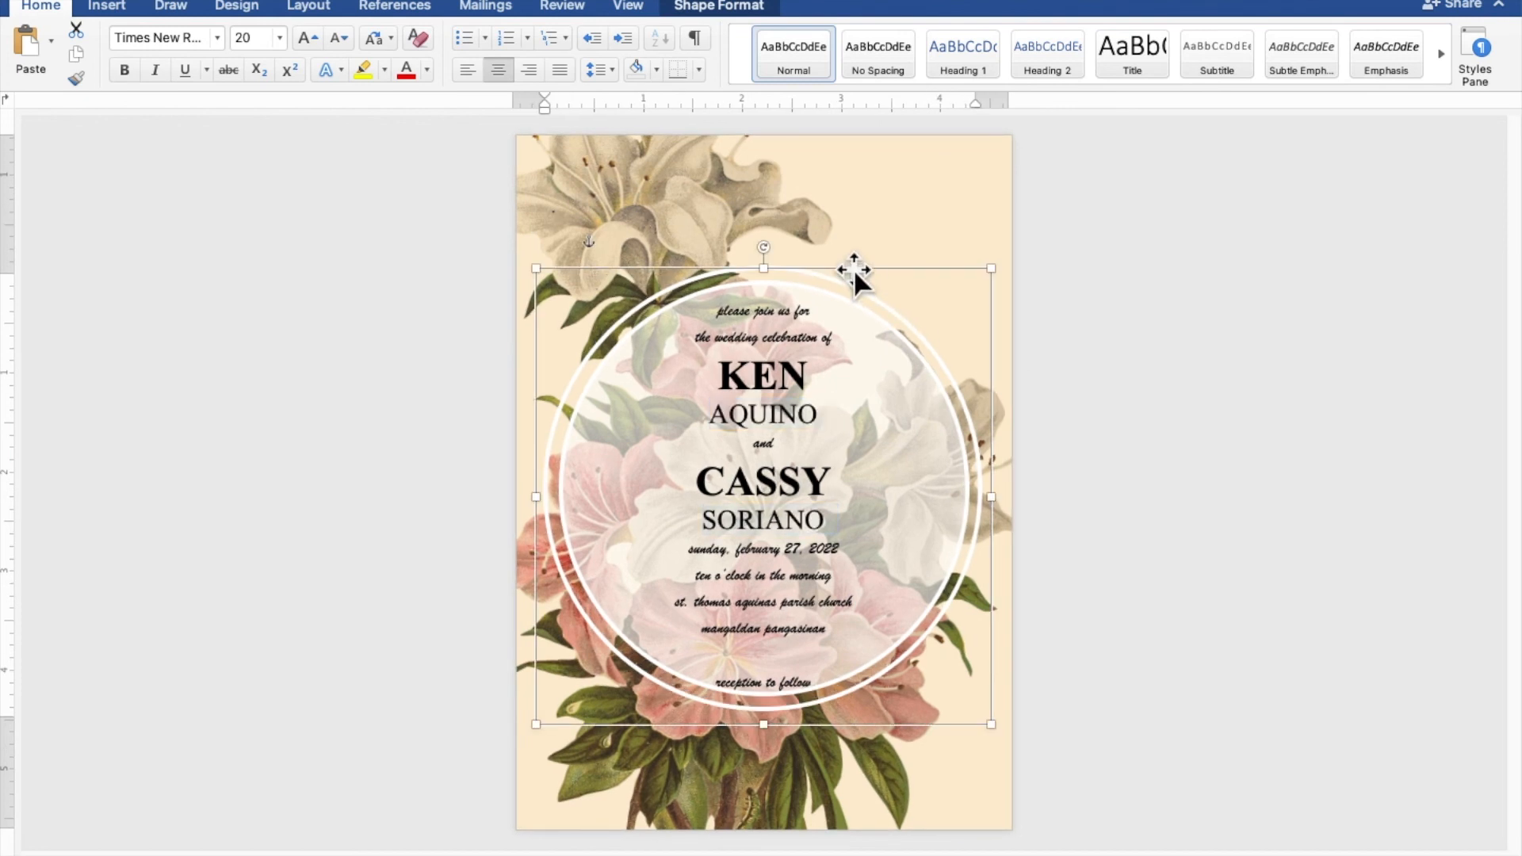
key("Up")
key("Up")
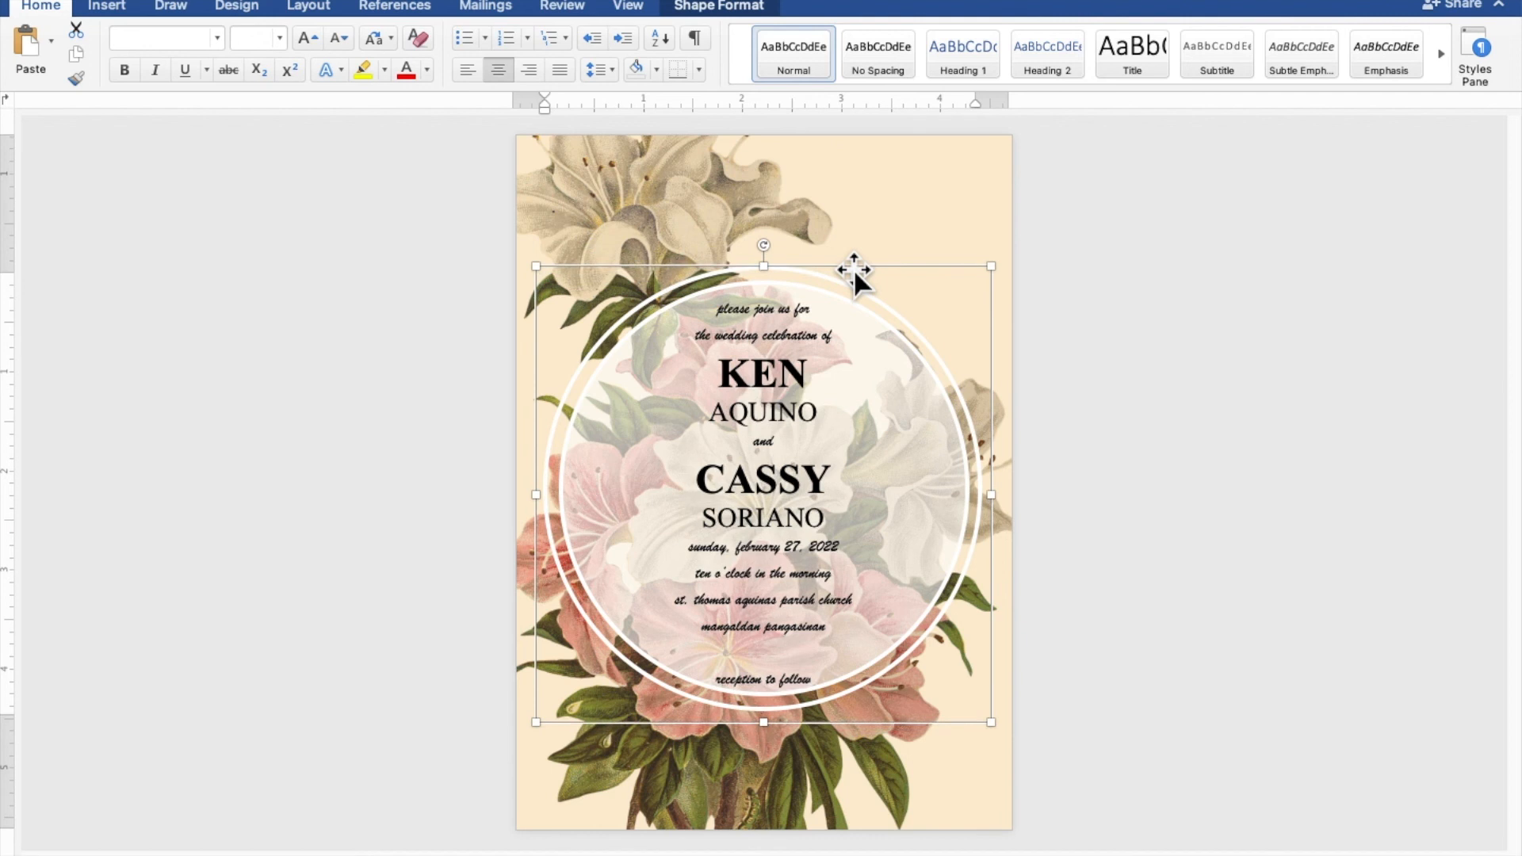
key("Up")
key("Left")
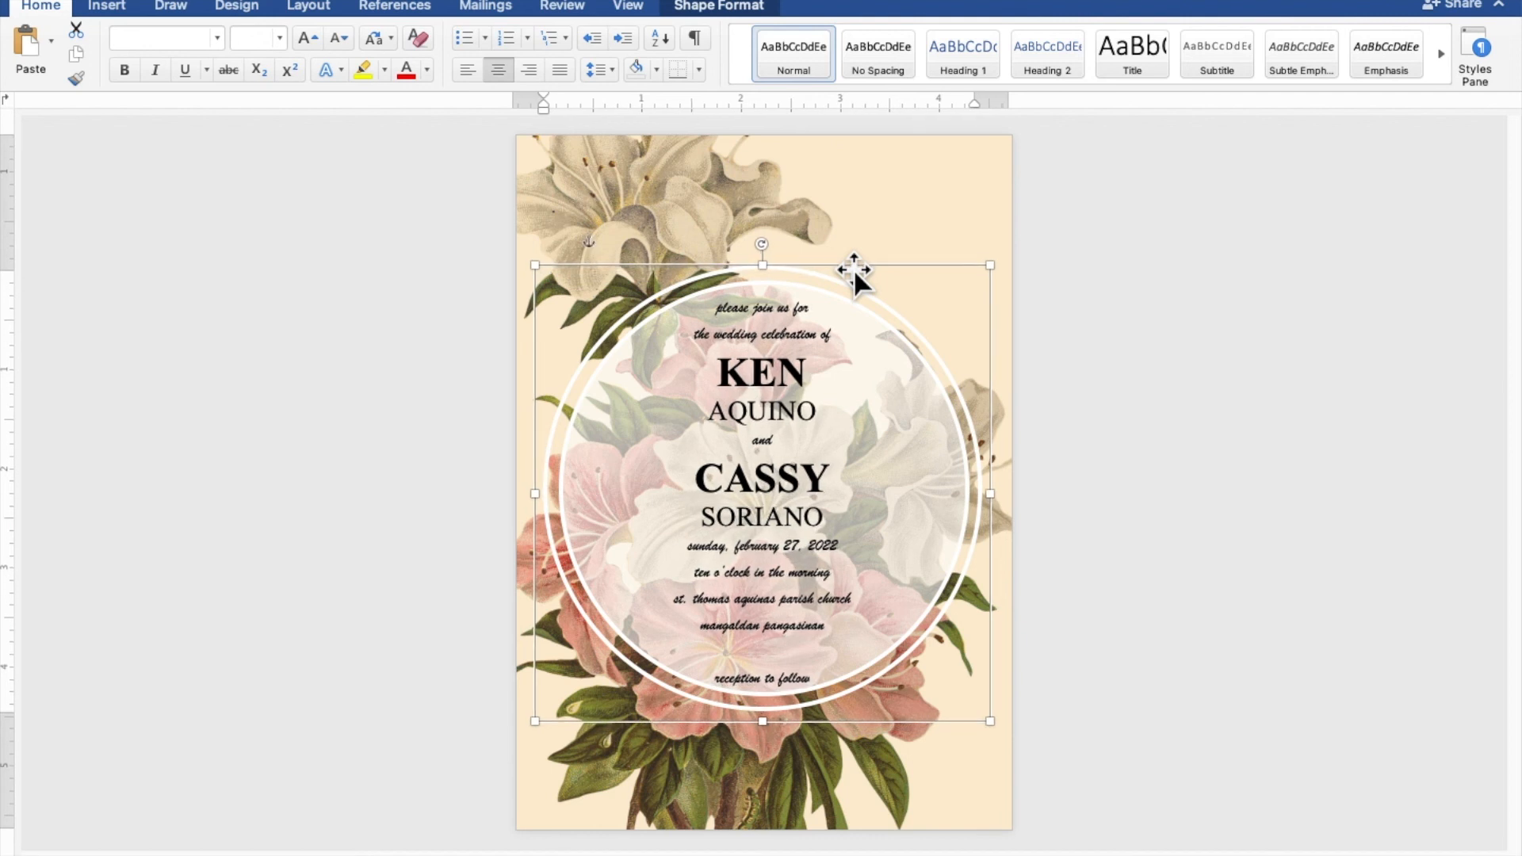
left_click(1295, 394)
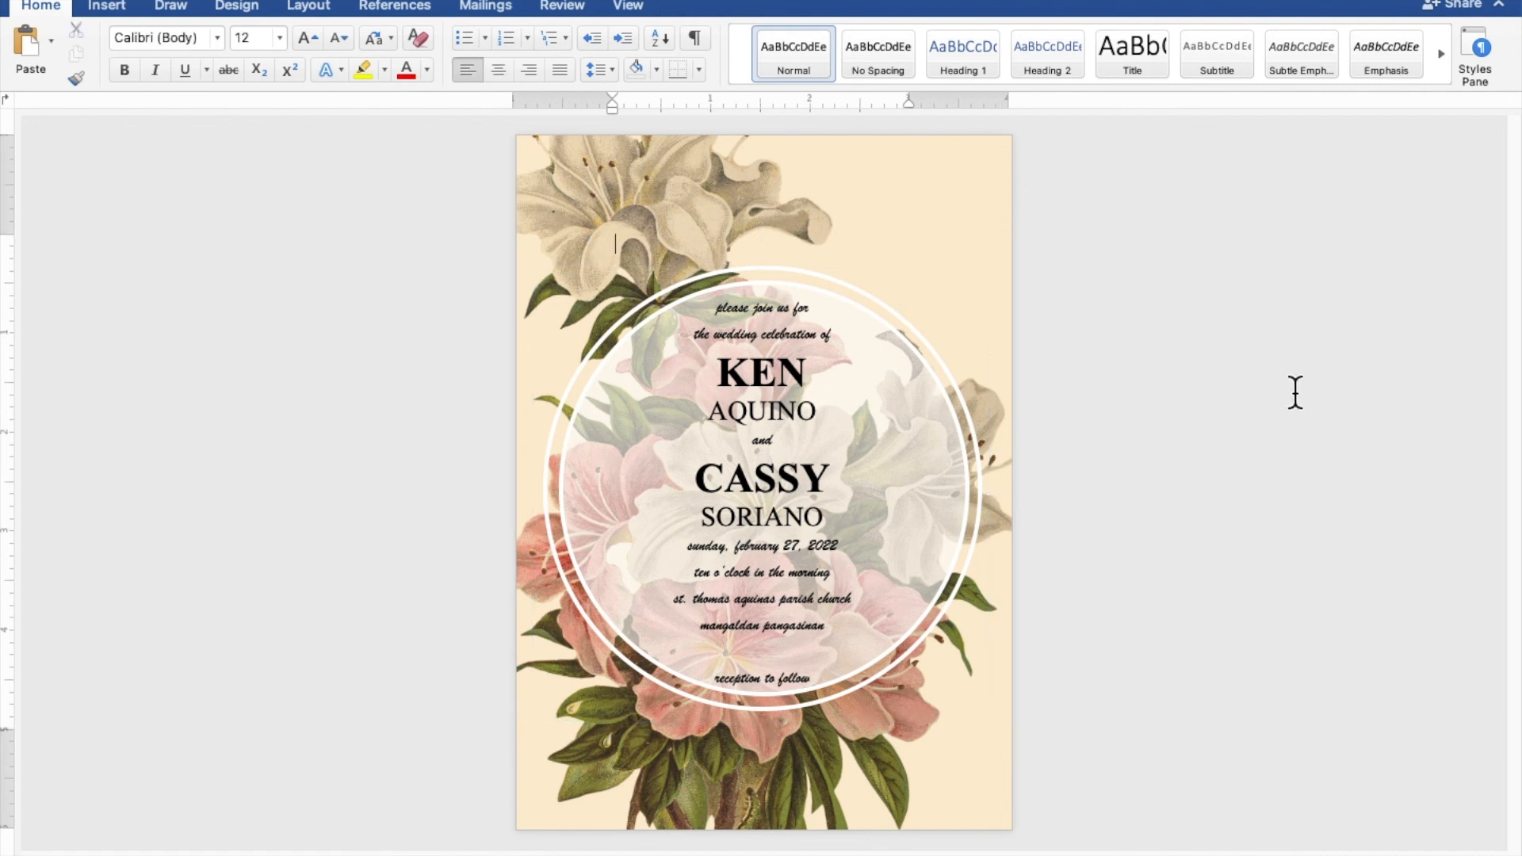